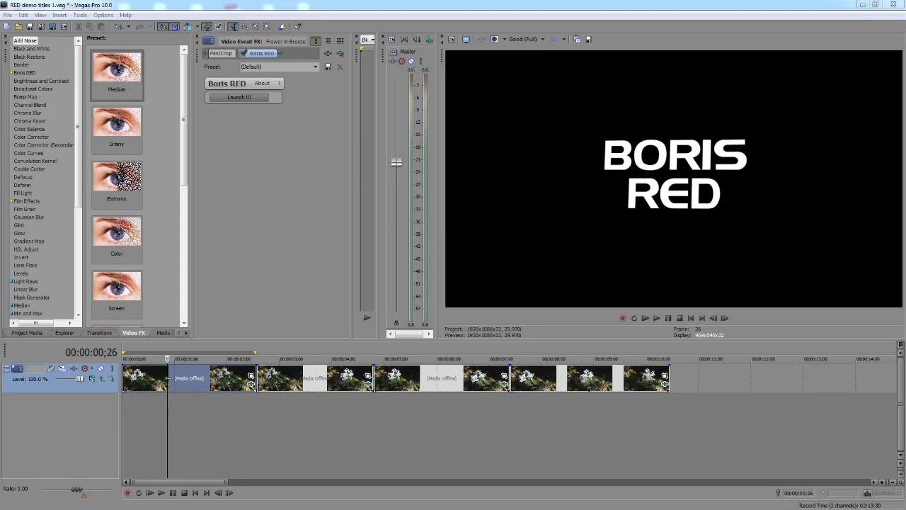
Scrub through the existing title events on the timeline to preview their text animations
mouse_move(169, 378)
left_mouse_down()
mouse_move(126, 381)
mouse_move(503, 381)
left_mouse_up()
left_click(349, 377)
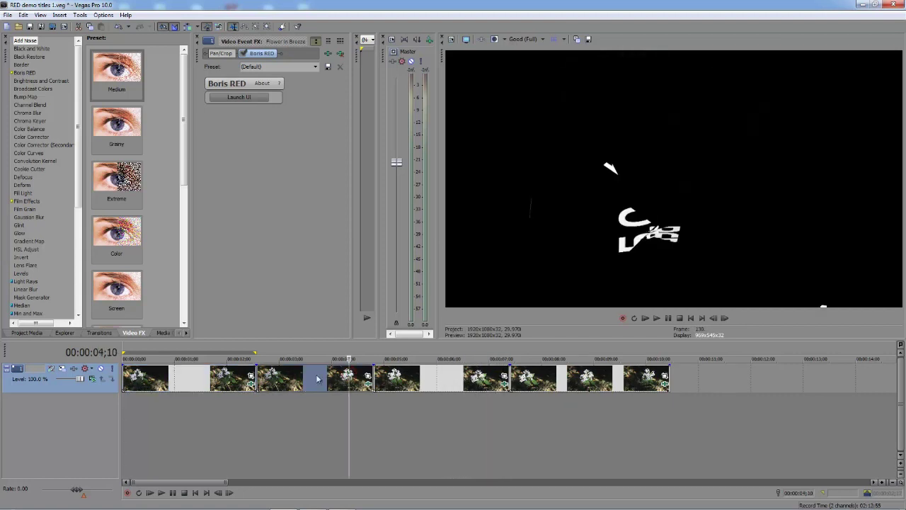
left_click(239, 377)
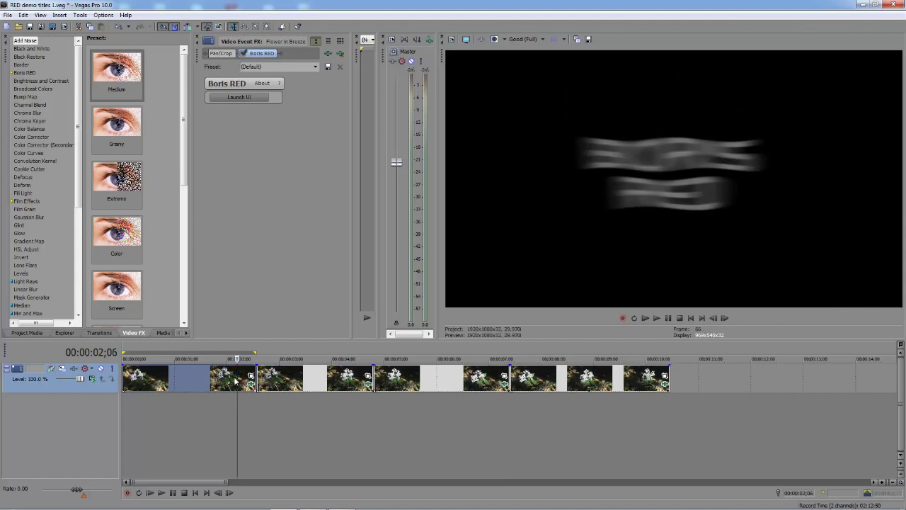
left_click_drag(236, 376, 213, 377)
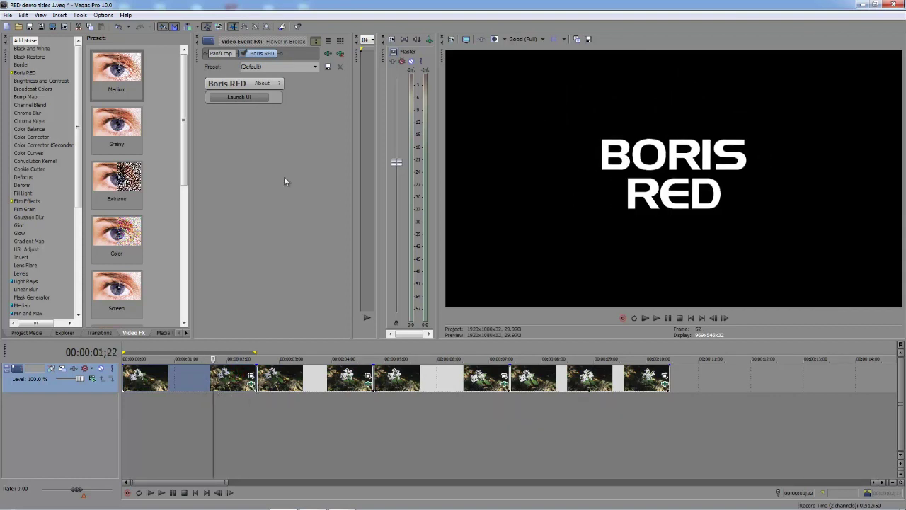
Replace the first event's Boris RED effect with a fresh default one and launch its interface
left_click(343, 53)
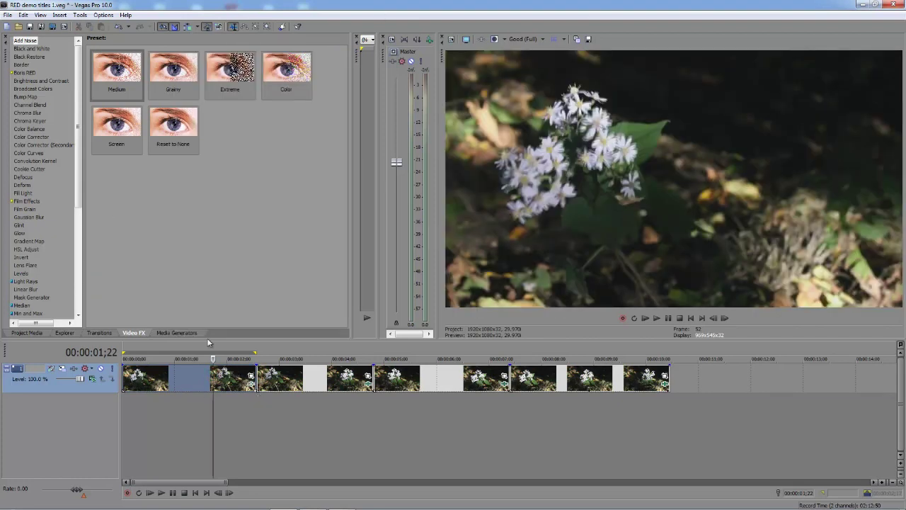
left_click(24, 72)
left_click_drag(181, 382, 179, 380)
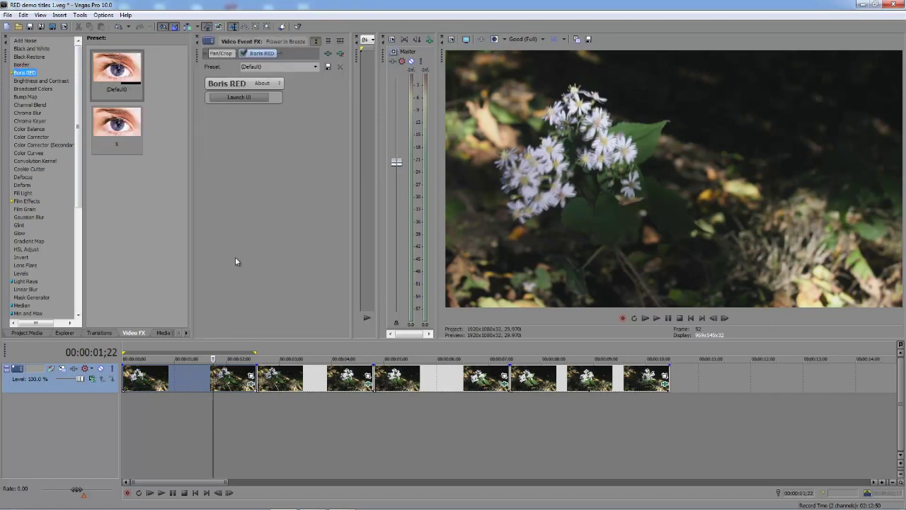
left_click(243, 97)
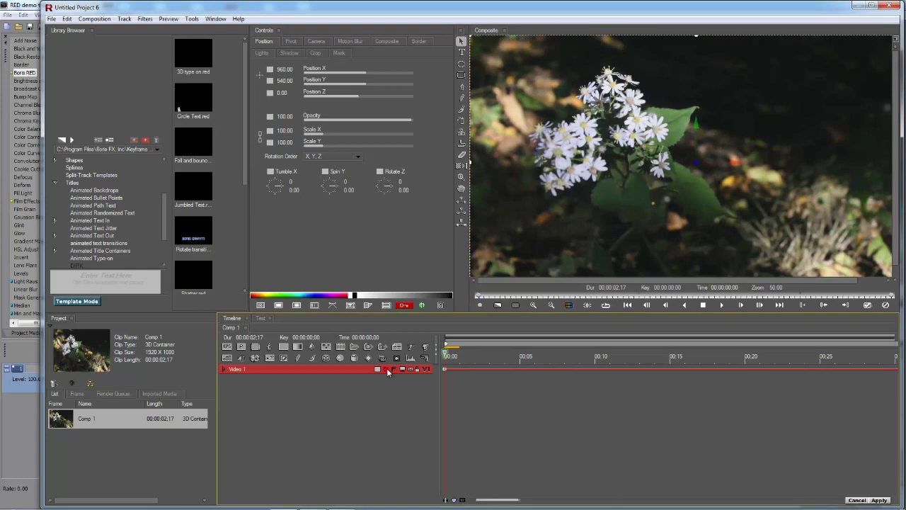
Hide the Video 1 track and add a two-line text track reading "SMOKEY" over "TITLES"
left_click(387, 368)
left_click(383, 385)
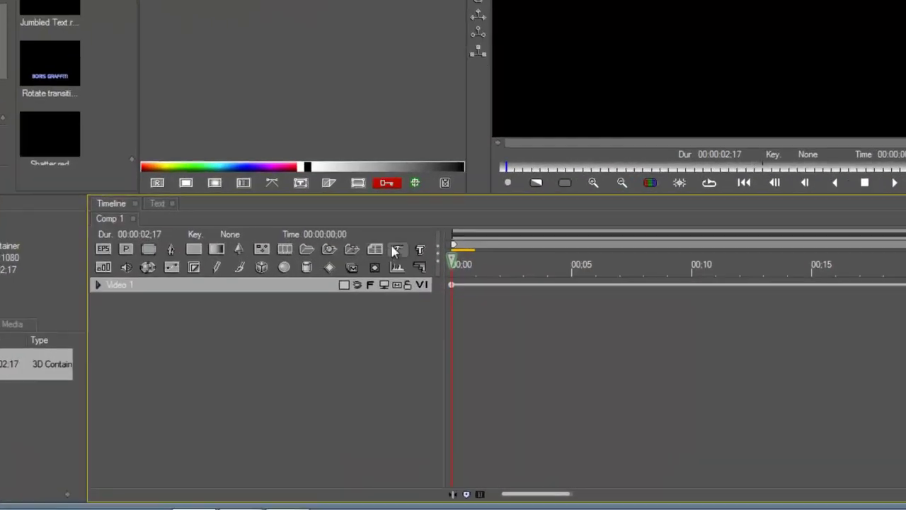
left_click(412, 347)
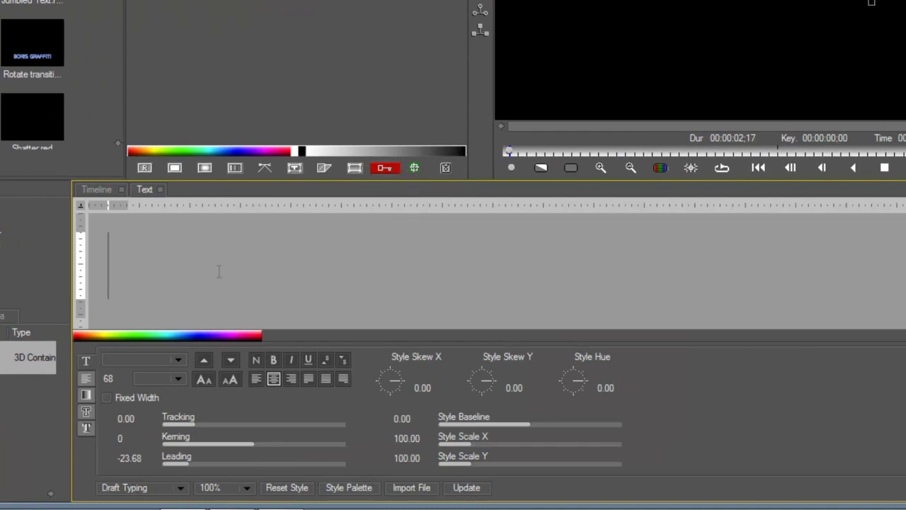
left_click(217, 271)
type("SMOKEY")
key("Return")
type("TITLES")
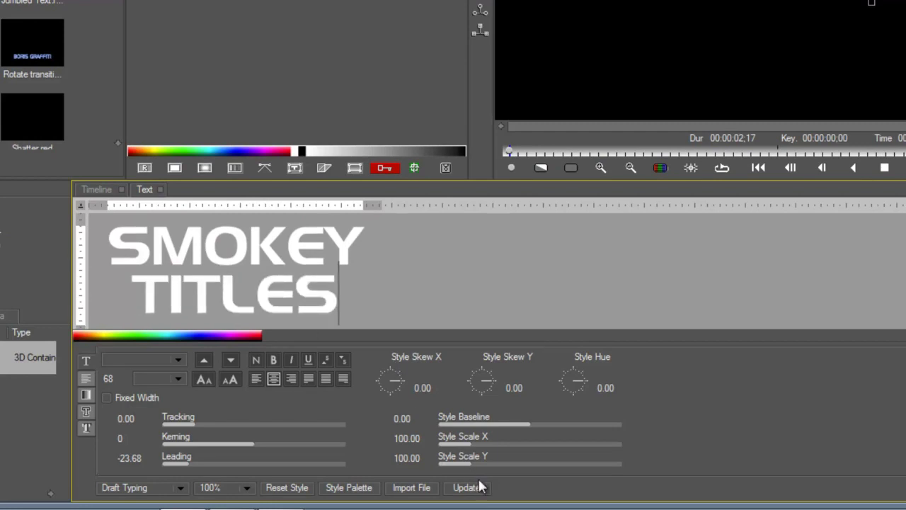
left_click(476, 489)
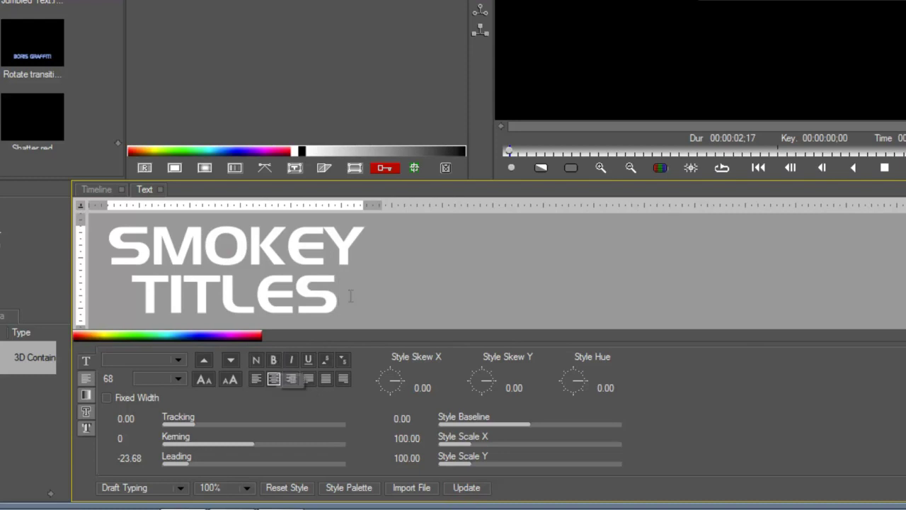
Look through the font, paragraph, fill, border and shadow style settings available for the title text
left_click_drag(374, 296, 121, 238)
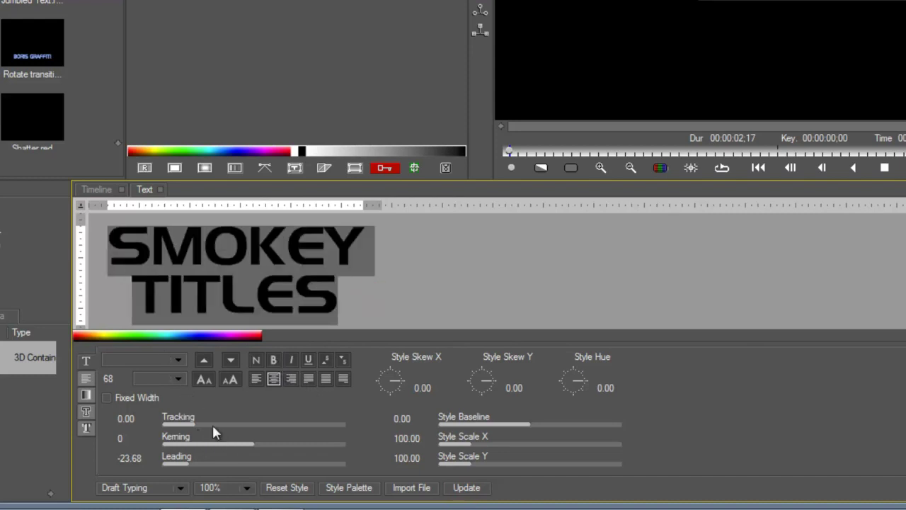
left_click(178, 360)
left_click(175, 364)
left_click(408, 301)
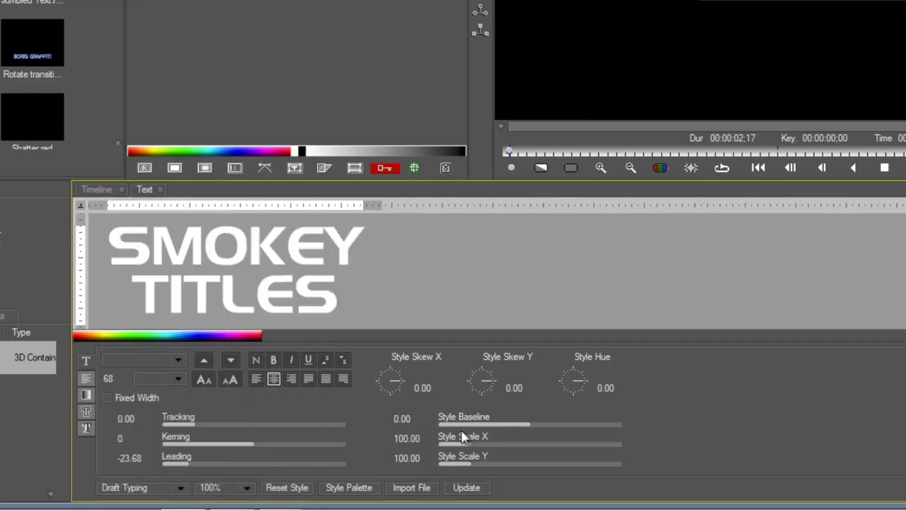
left_click(84, 380)
left_click(85, 394)
left_click(85, 410)
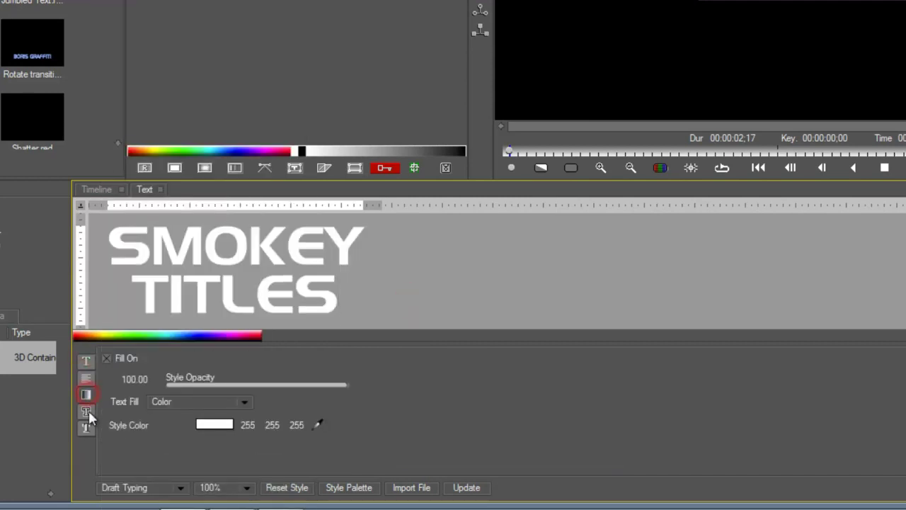
left_click(88, 428)
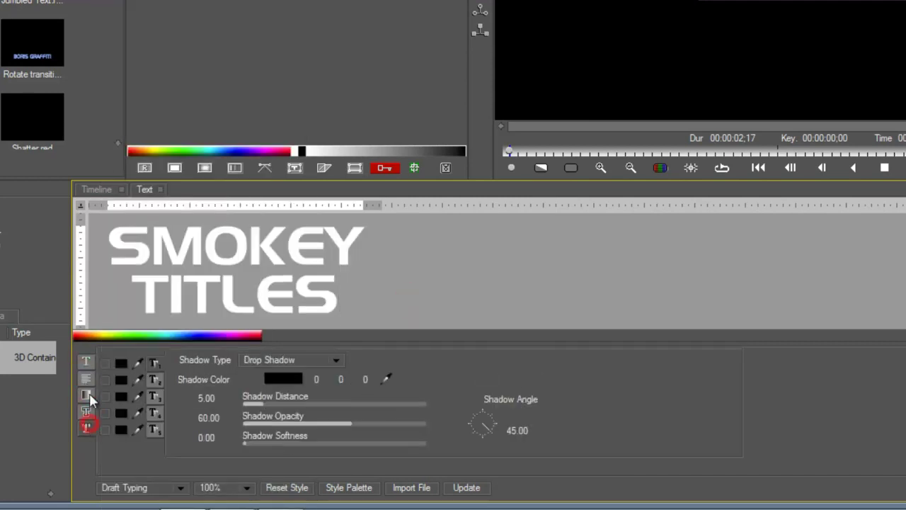
left_click(86, 362)
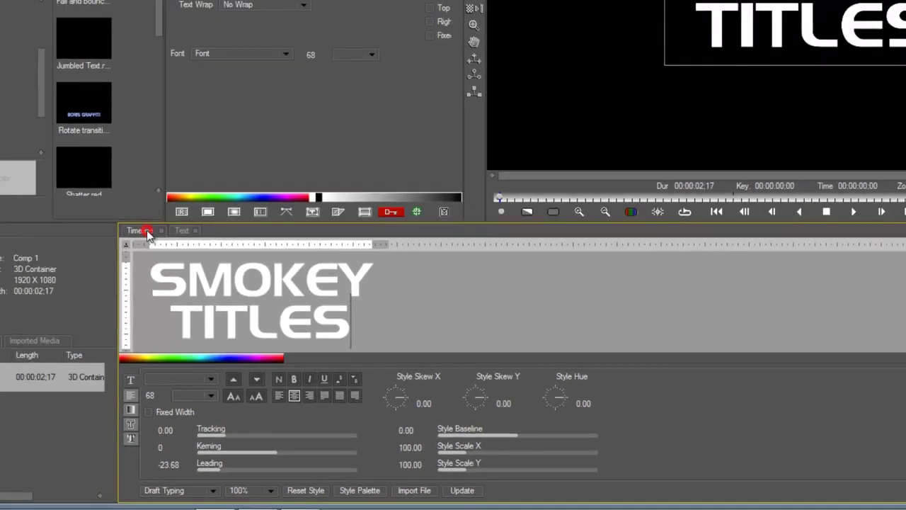
Return to the timeline and apply the BCC Gaussian Blur filter to the SMOKEY TITLES track
left_click(96, 189)
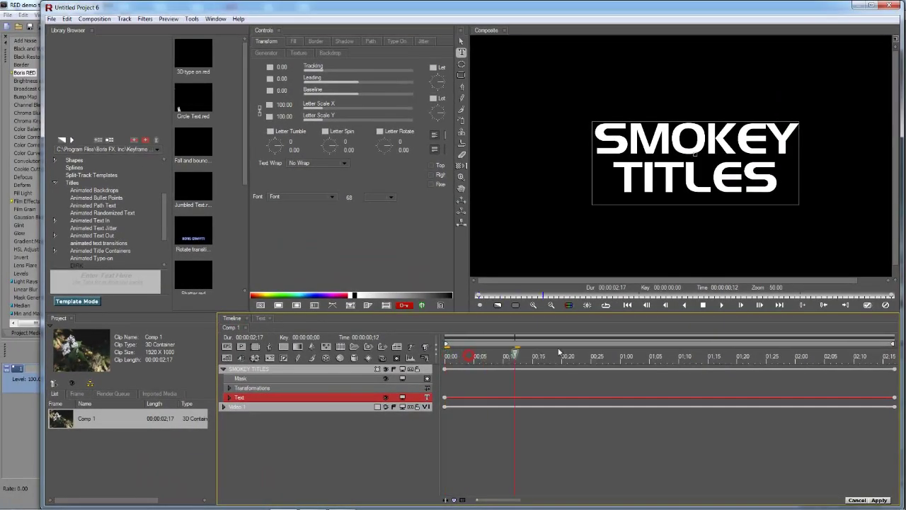
left_click(301, 367)
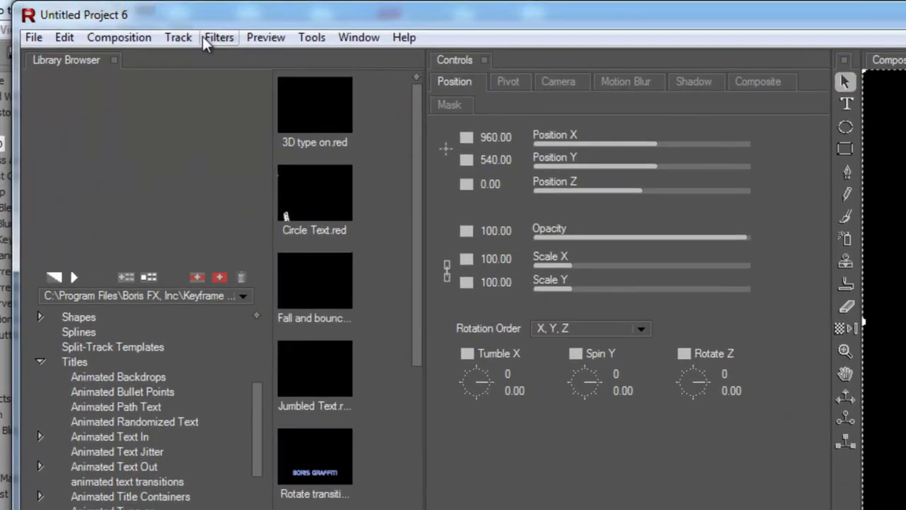
left_click(145, 18)
mouse_move(265, 91)
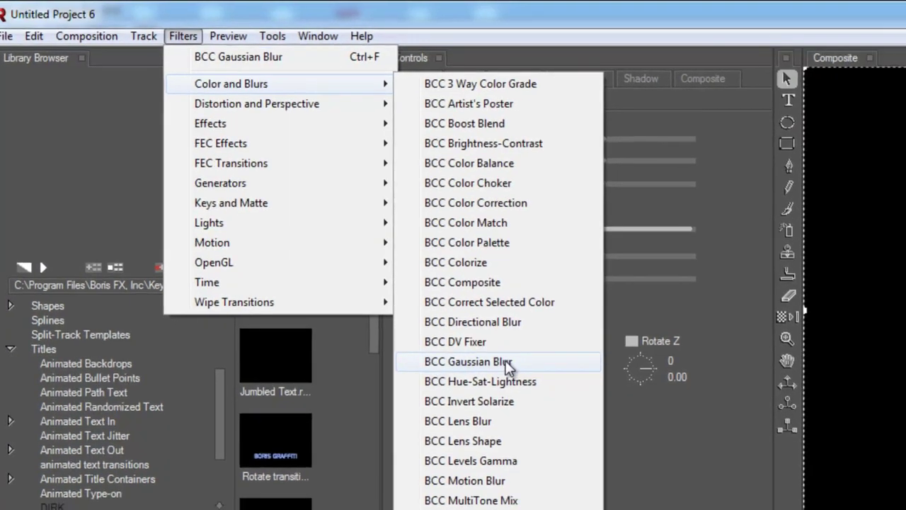
left_click(555, 375)
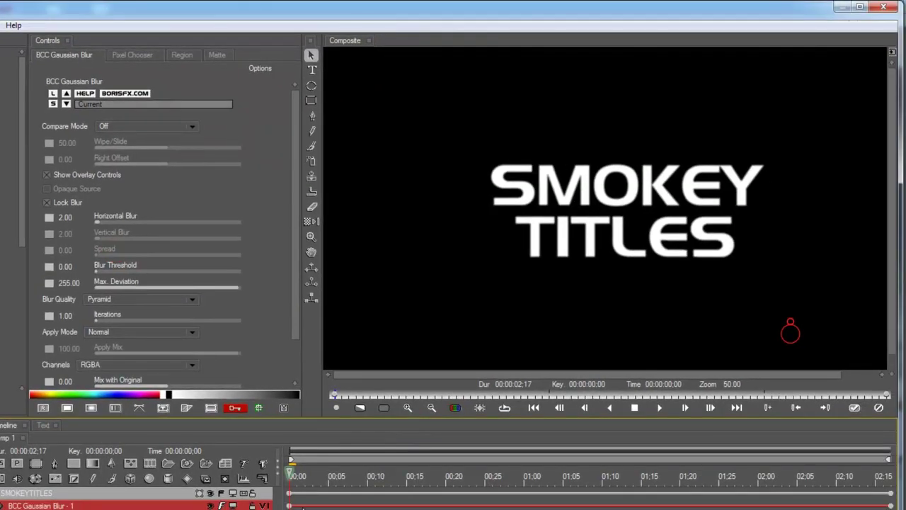
Unlock the horizontal and vertical blur amounts and set Horizontal Blur to 362 at the start of the clip
left_click(48, 202)
left_click_drag(120, 221, 325, 226)
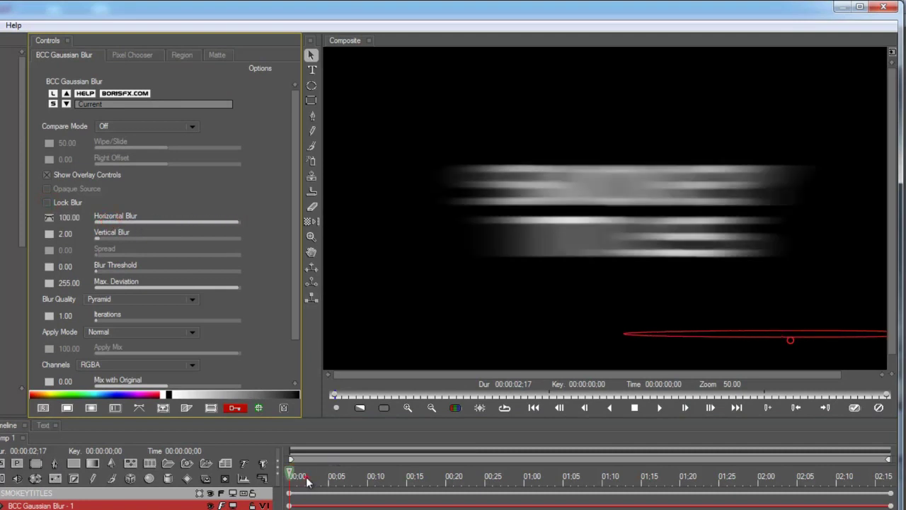
left_click_drag(307, 478, 845, 495)
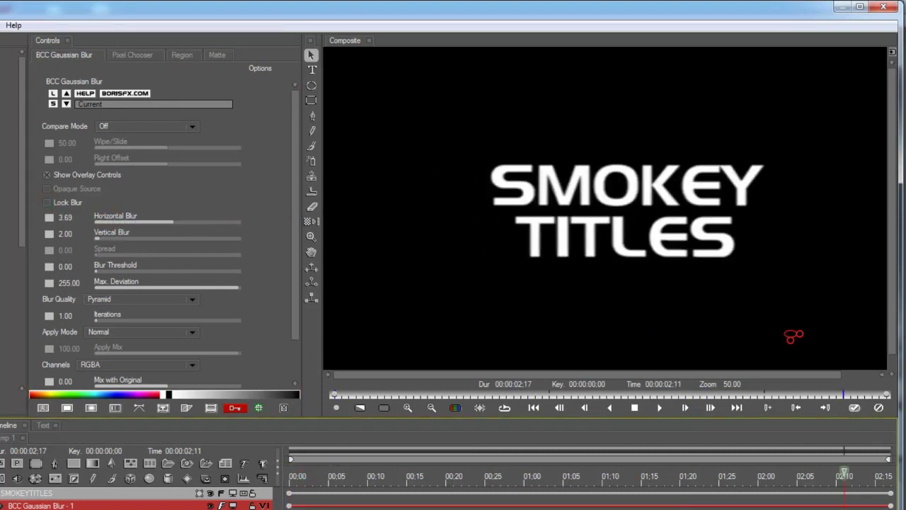
left_click(237, 410)
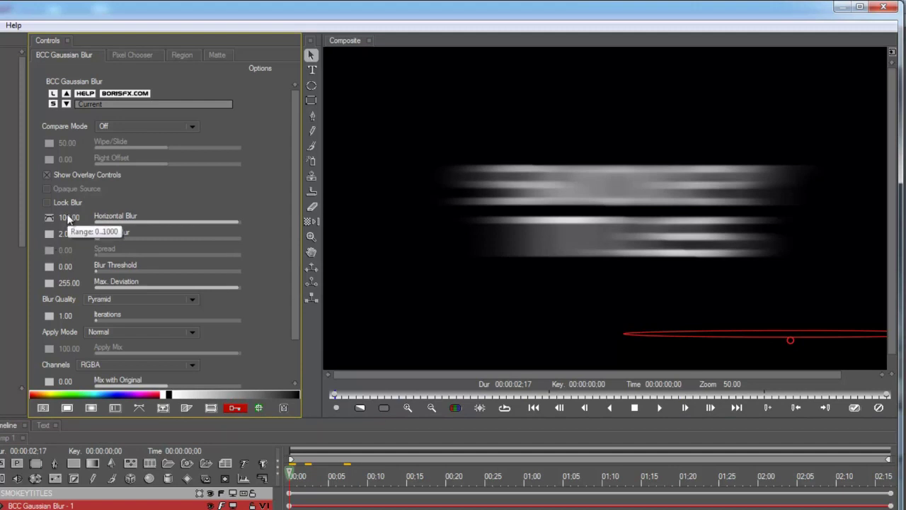
left_click_drag(69, 220, 240, 252)
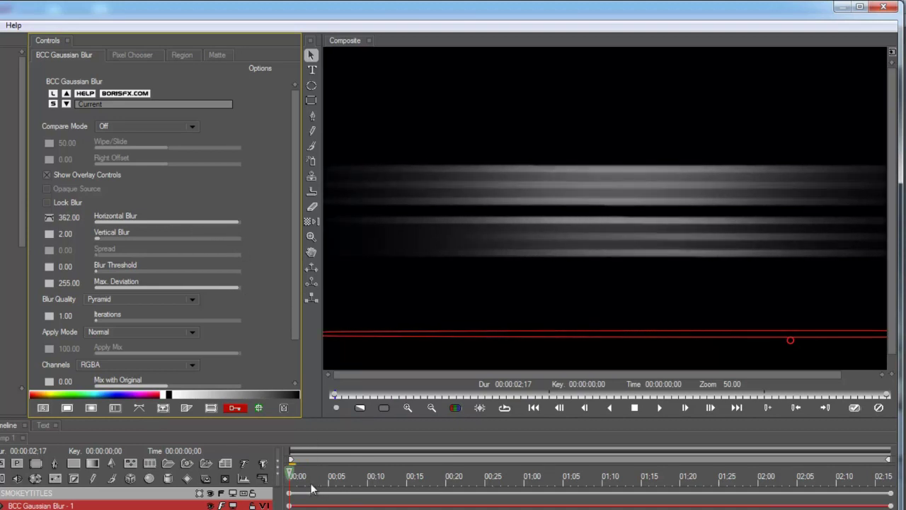
Set a Horizontal Blur keyframe of 0 at 00:00:00;18
left_click_drag(313, 488, 767, 485)
mouse_move(829, 497)
left_mouse_down()
mouse_move(305, 504)
mouse_move(432, 506)
left_mouse_up()
left_click_drag(134, 224, 34, 226)
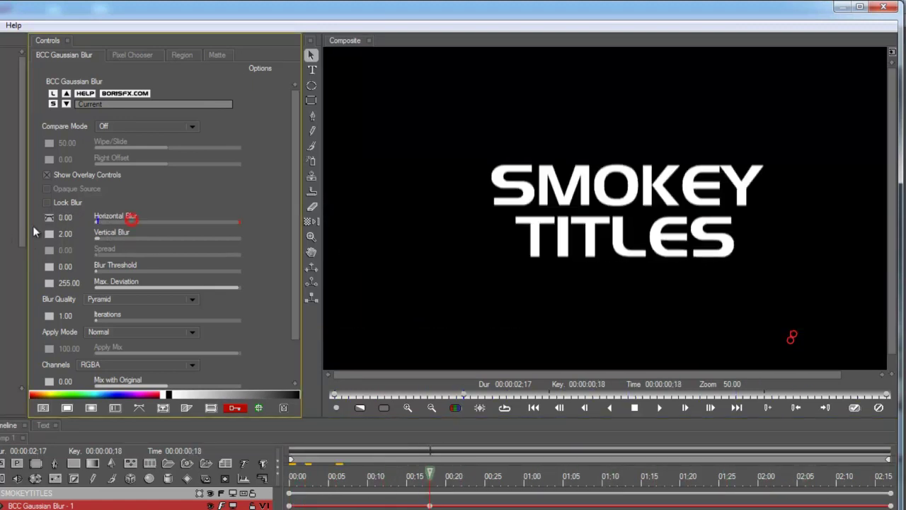
Add an Accelerate keyframe to Horizontal Blur at 00:00:02;01 and set the blur to 369 at 00:00:02;17
left_click_drag(704, 479, 769, 486)
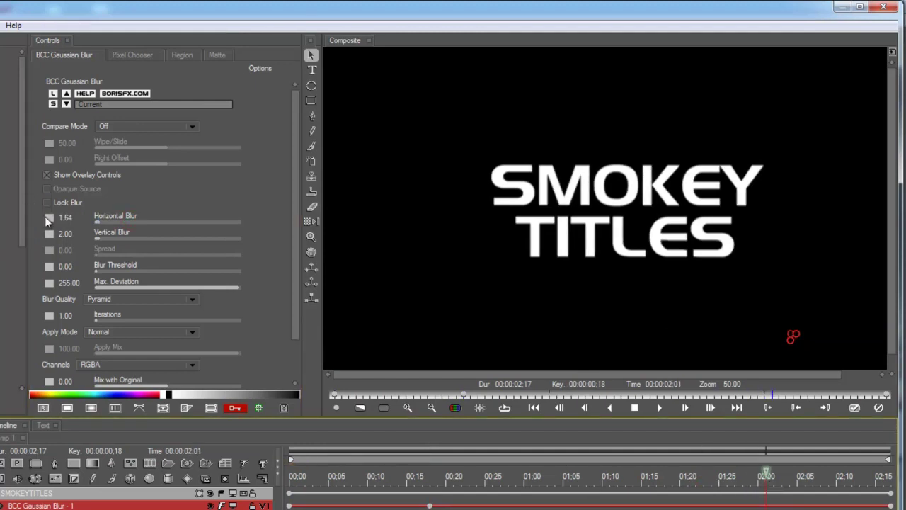
right_click(51, 219)
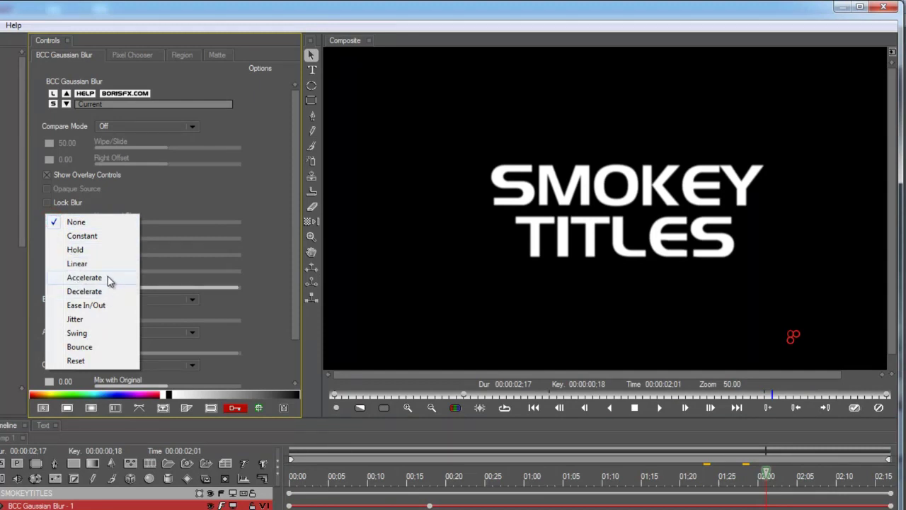
left_click(104, 276)
left_click_drag(802, 482, 859, 479)
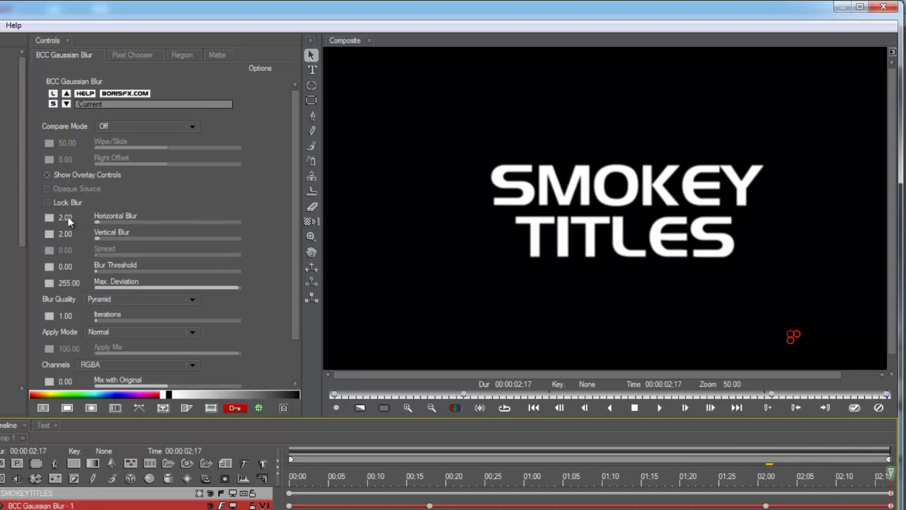
left_click_drag(66, 218, 289, 230)
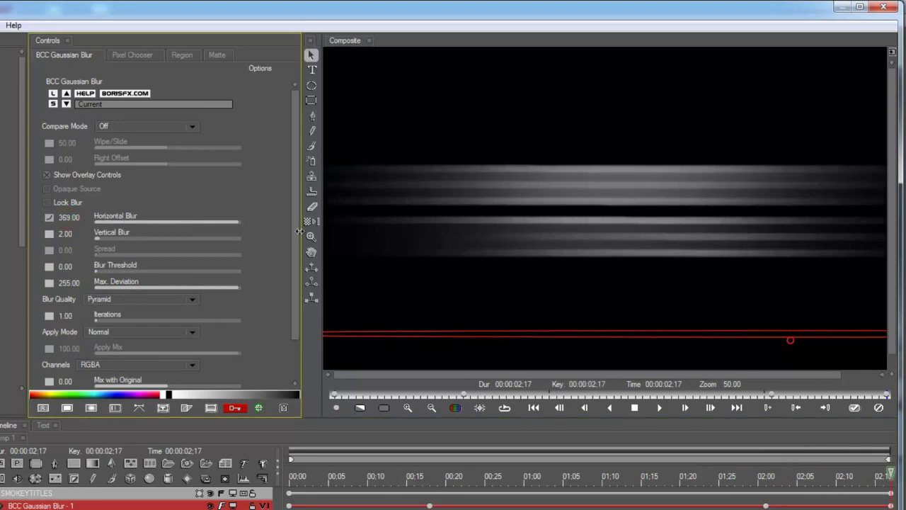
Show the Horizontal Blur curve in the timeline and pull the first keyframe's handle down so the blur falls steeply at the start
left_click_drag(880, 481, 374, 417)
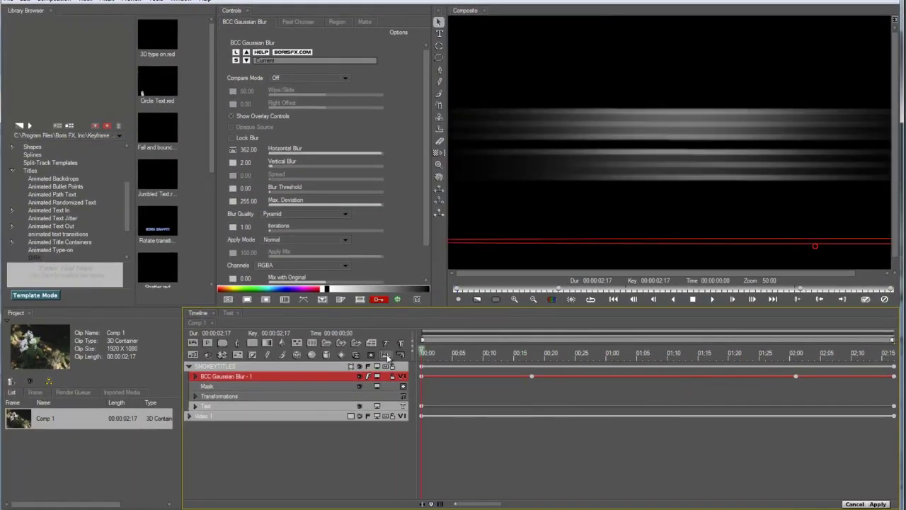
left_click(386, 355)
left_click(400, 355)
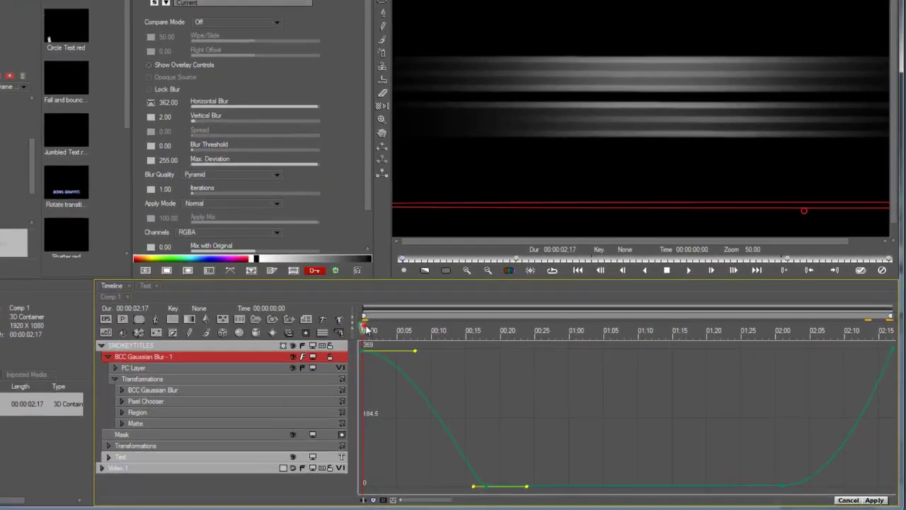
left_click_drag(365, 328, 289, 329)
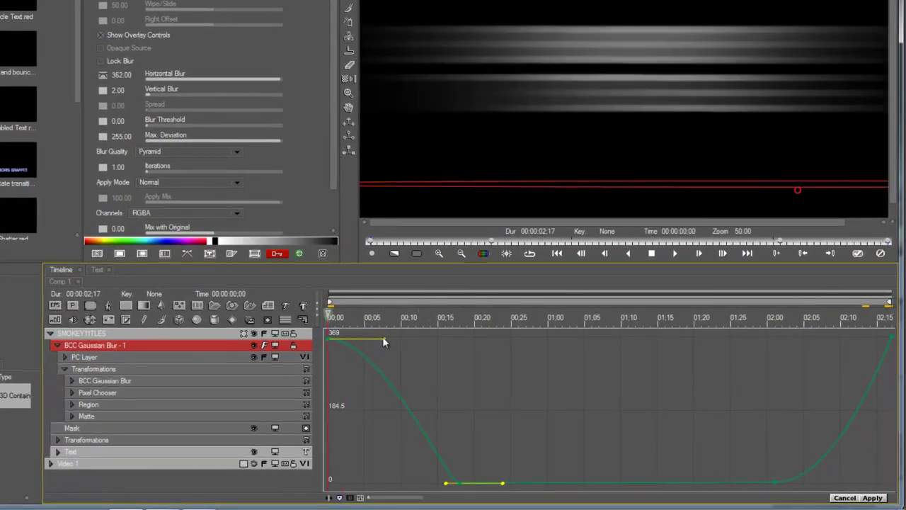
left_click_drag(383, 339, 344, 404)
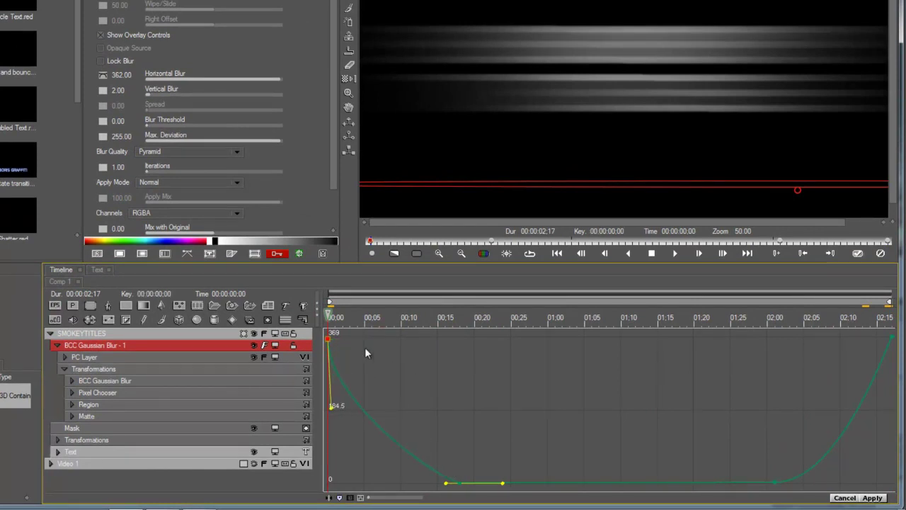
left_click_drag(330, 335, 328, 418)
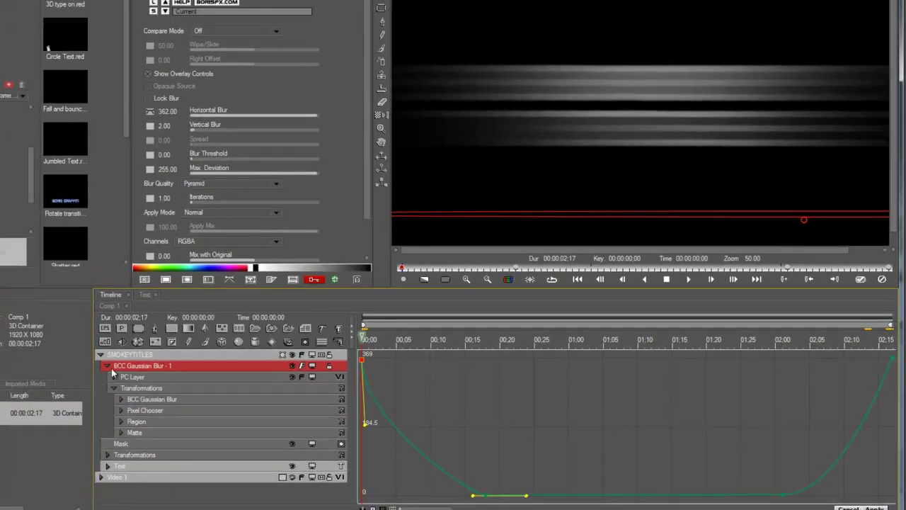
Collapse the BCC Gaussian Blur settings in the timeline and apply the BCC Wave distortion filter to the SMOKEYTITLES track
left_click(58, 346)
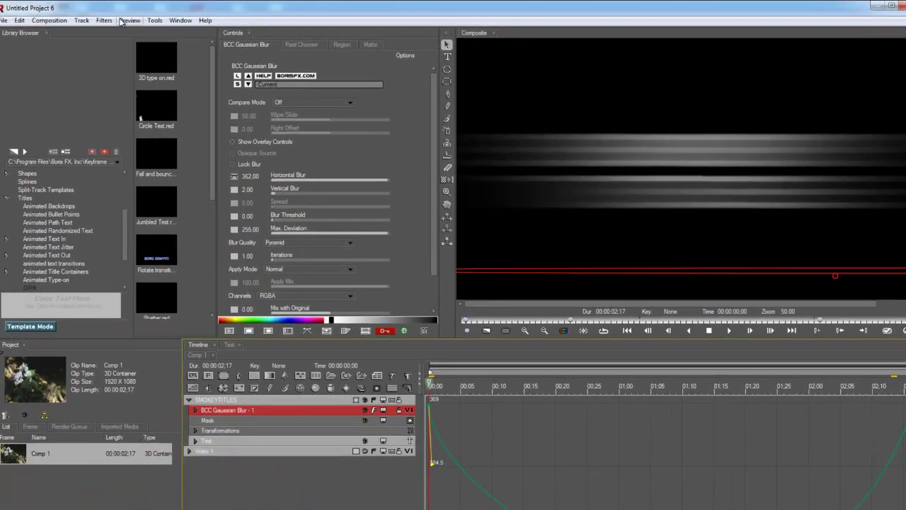
left_click(105, 20)
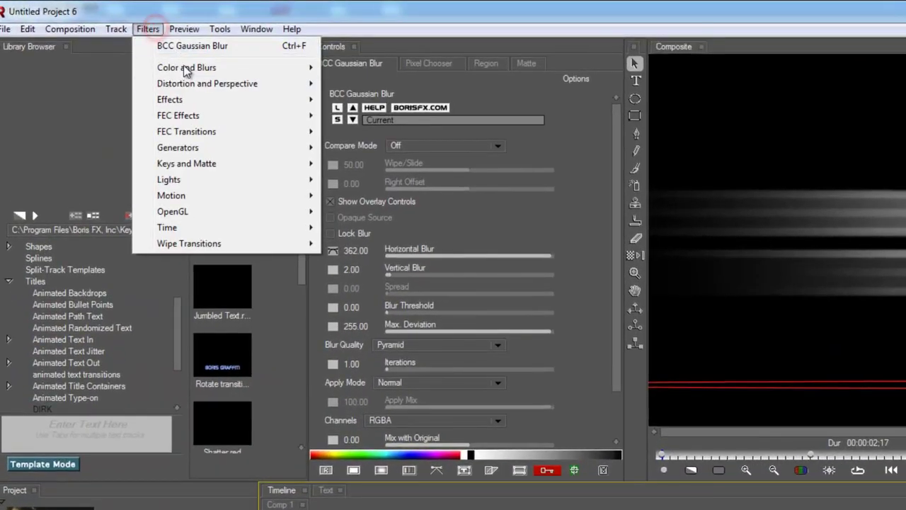
mouse_move(138, 63)
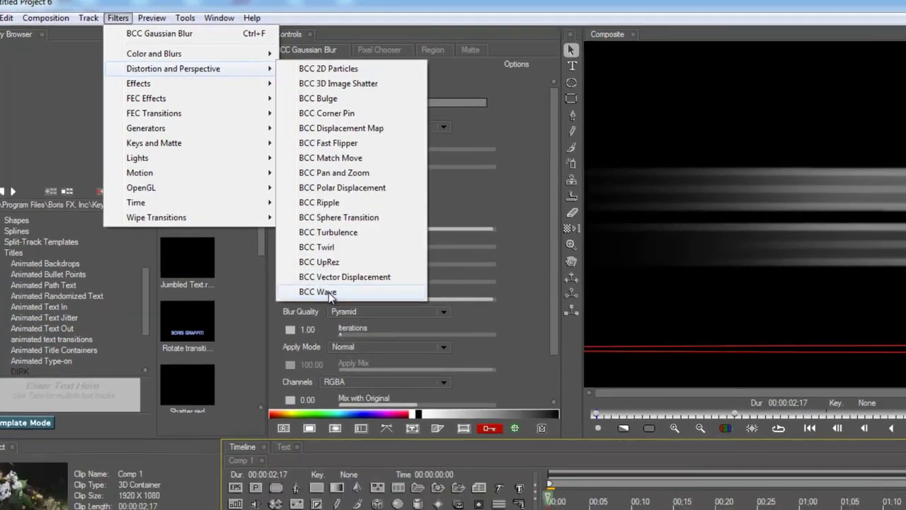
left_click(362, 323)
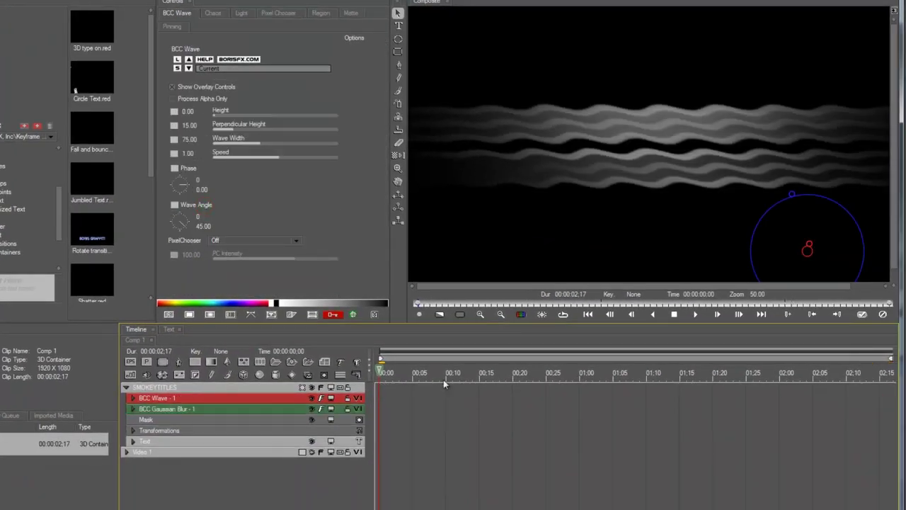
Set BCC Wave's Wave Width to 150 at 00:00:01;00 and change that keyframe's interpolation to Constant
left_click_drag(444, 380, 555, 390)
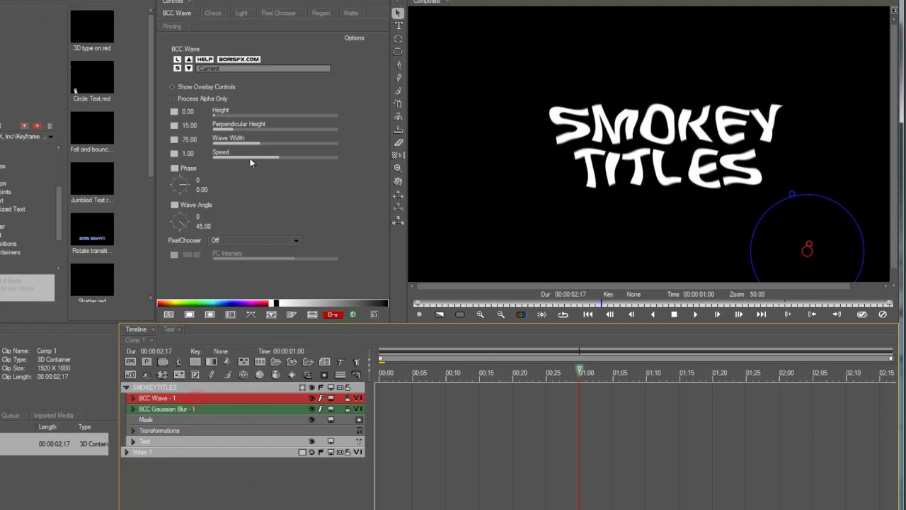
left_click(188, 139)
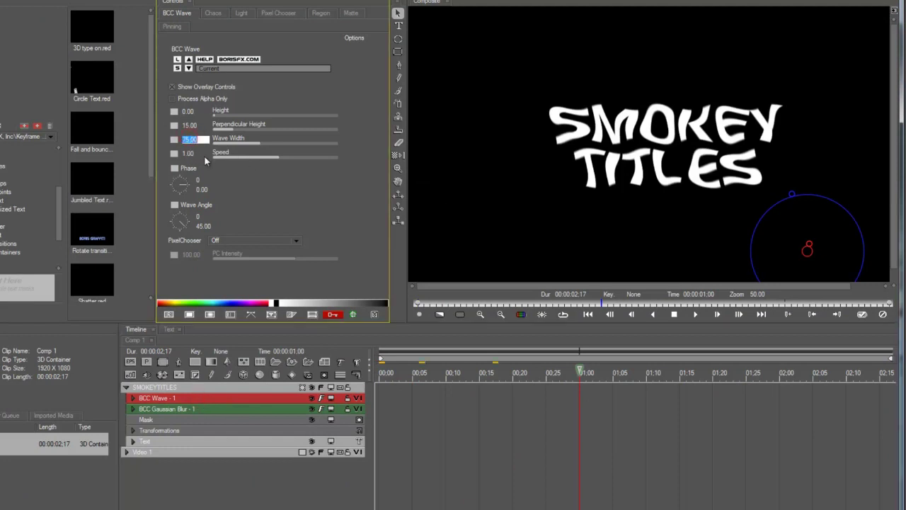
type("150")
key("Return")
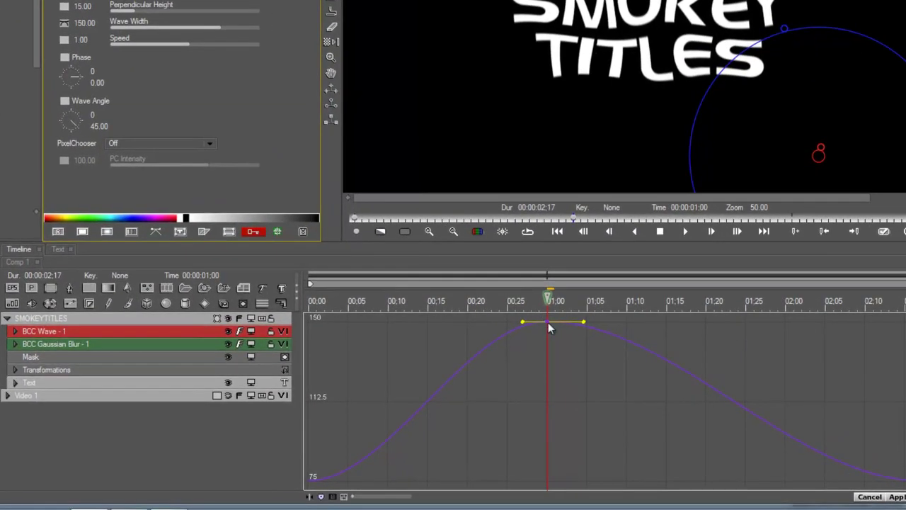
right_click(550, 327)
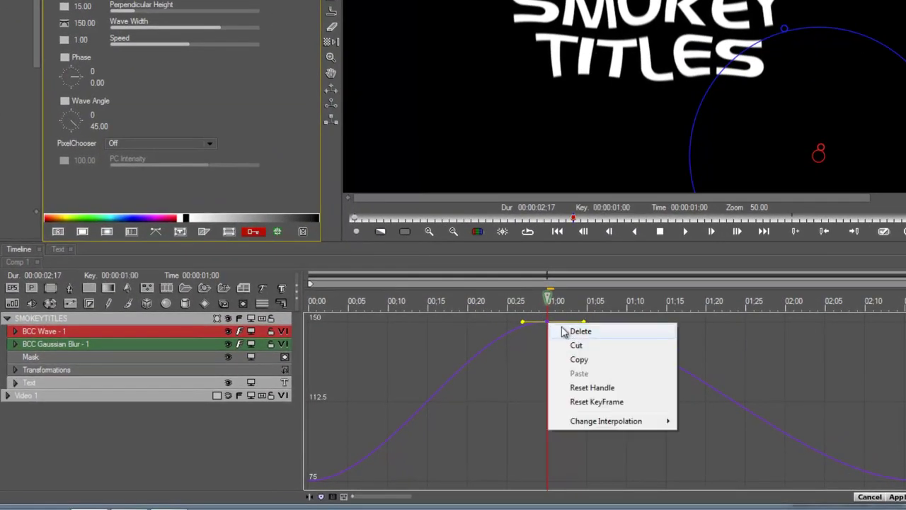
mouse_move(614, 426)
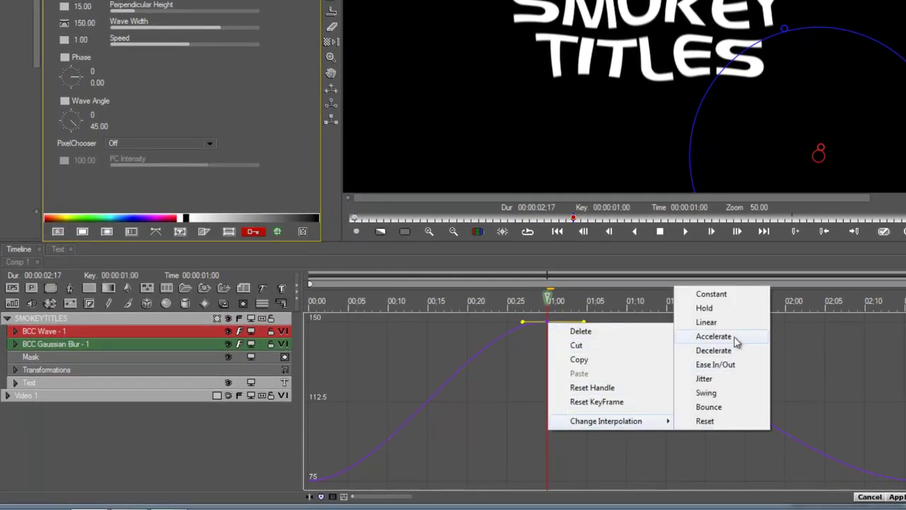
left_click(733, 294)
Raise BCC Wave's Perpendicular Height to 19.64 at the start of the clip
left_click_drag(540, 301, 903, 312)
left_click_drag(800, 301, 377, 306)
left_click(315, 301)
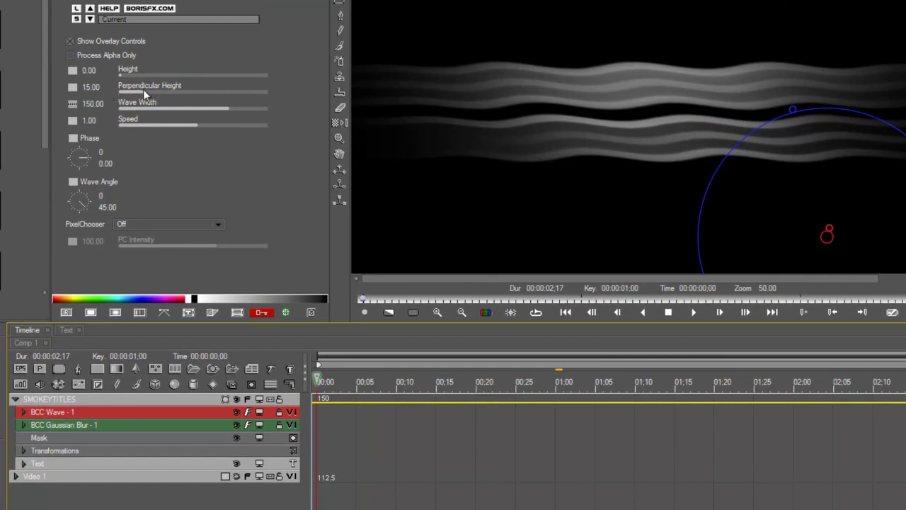
left_click_drag(144, 91, 151, 94)
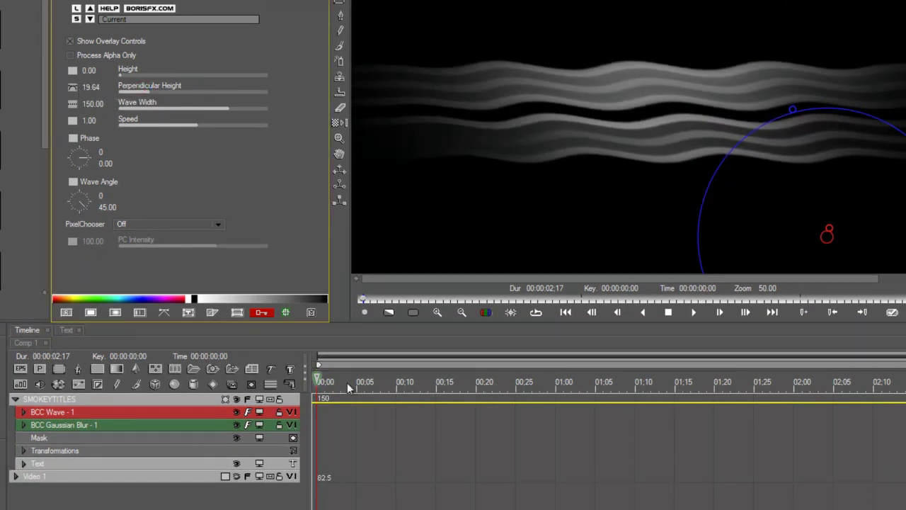
Add a Perpendicular Height keyframe at 00:00:01;01 and set its value to 0, with the parameter's own curve shown in the timeline
left_click_drag(379, 381, 563, 383)
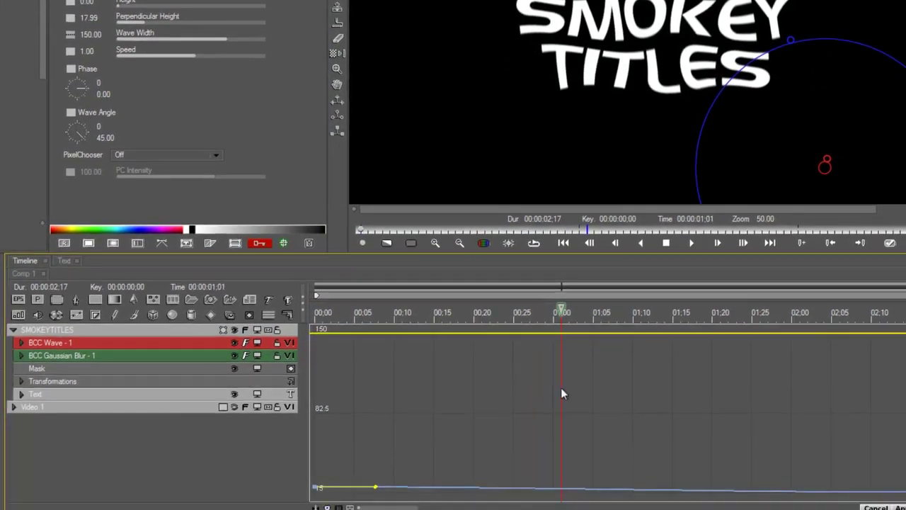
left_click(561, 480)
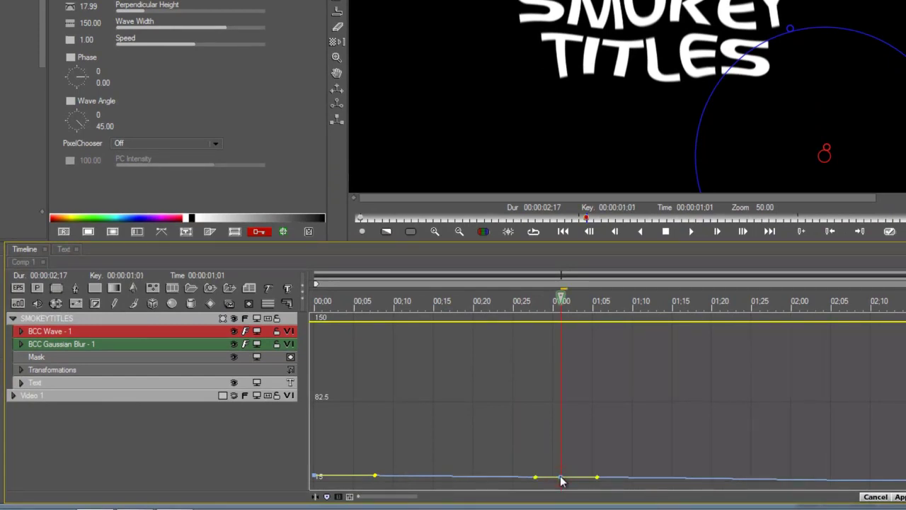
left_click(287, 304)
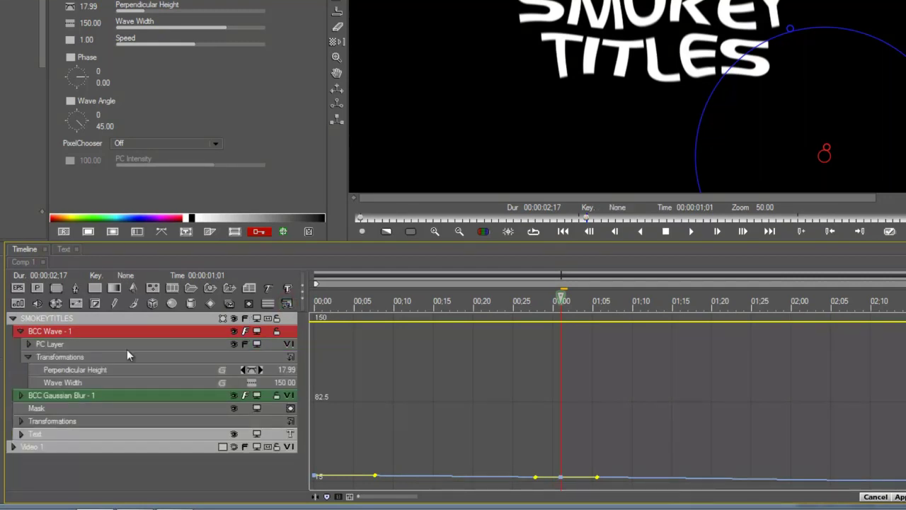
left_click(21, 395)
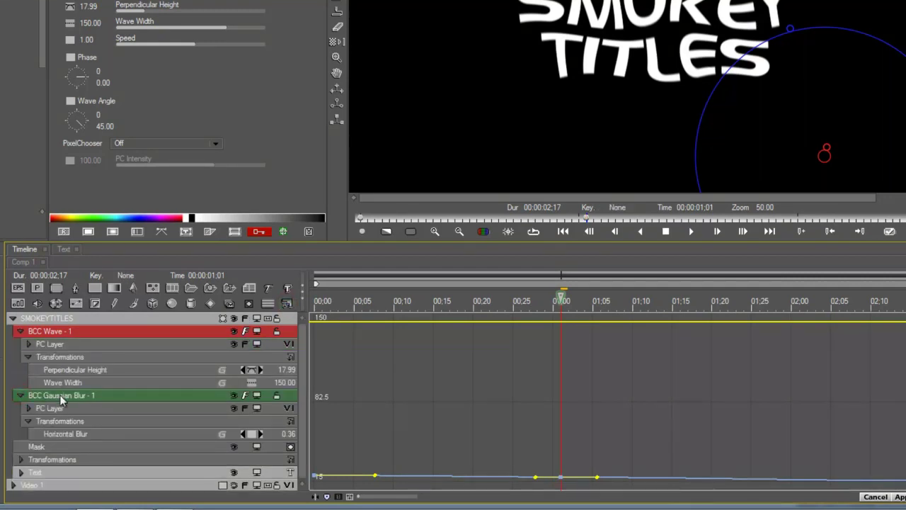
left_click(82, 435)
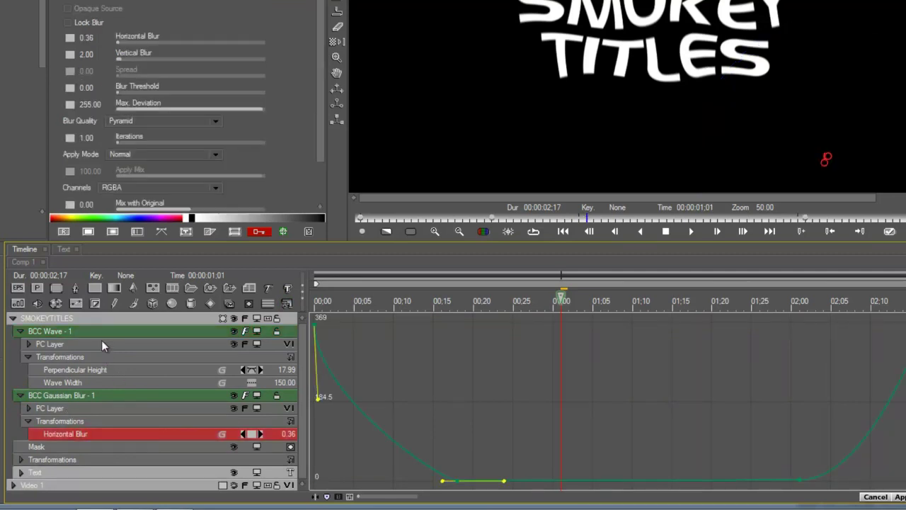
left_click(85, 383)
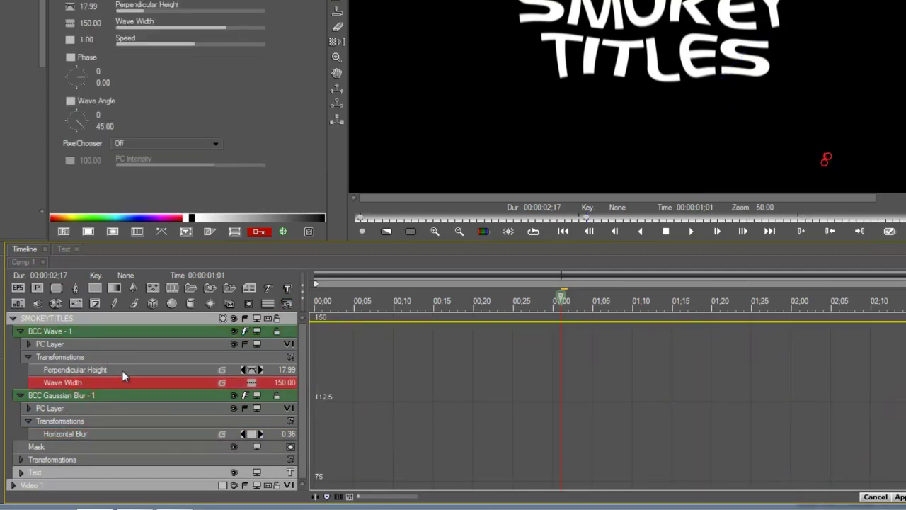
left_click(122, 371)
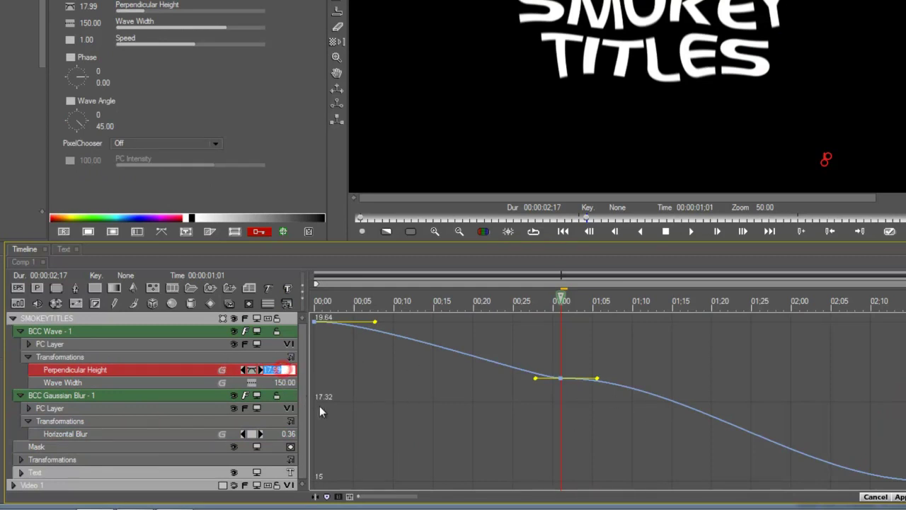
type("0")
key("Return")
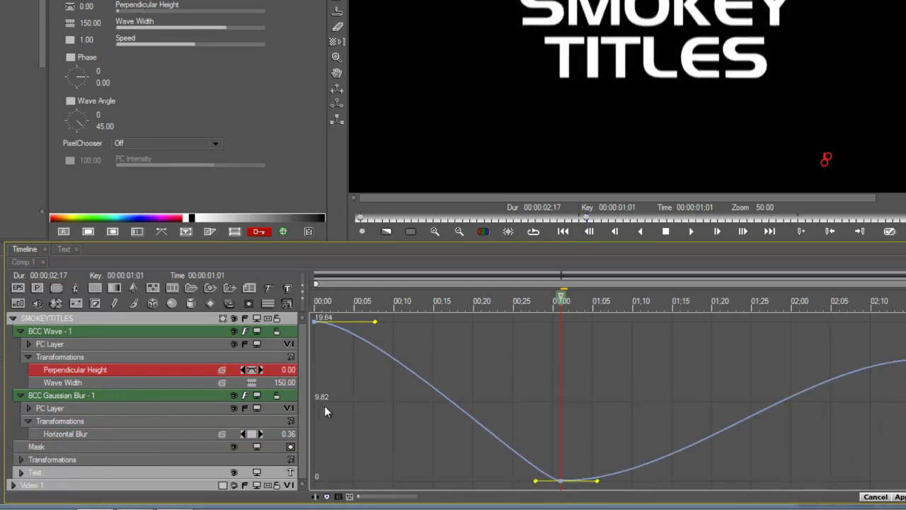
Change the interpolation of the Perpendicular Height keyframe at 00:00:01;01 to Hold
right_click(563, 484)
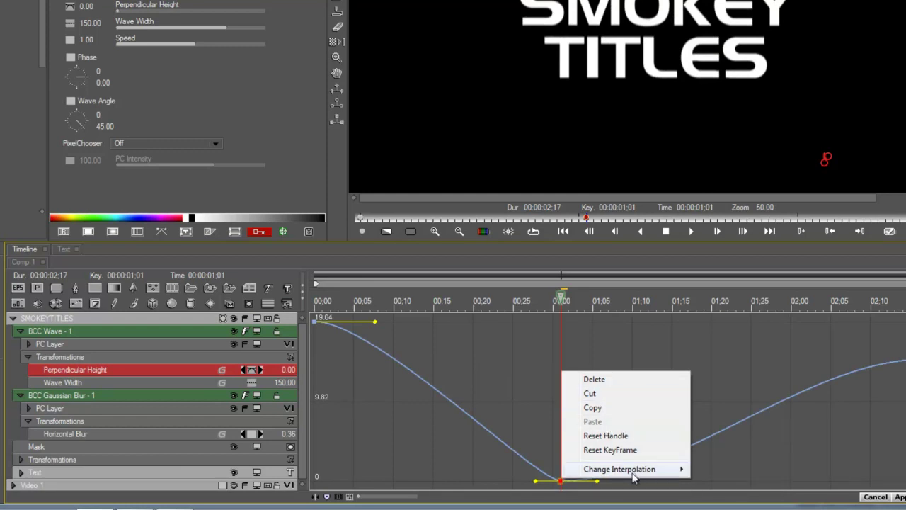
mouse_move(633, 470)
left_click(753, 359)
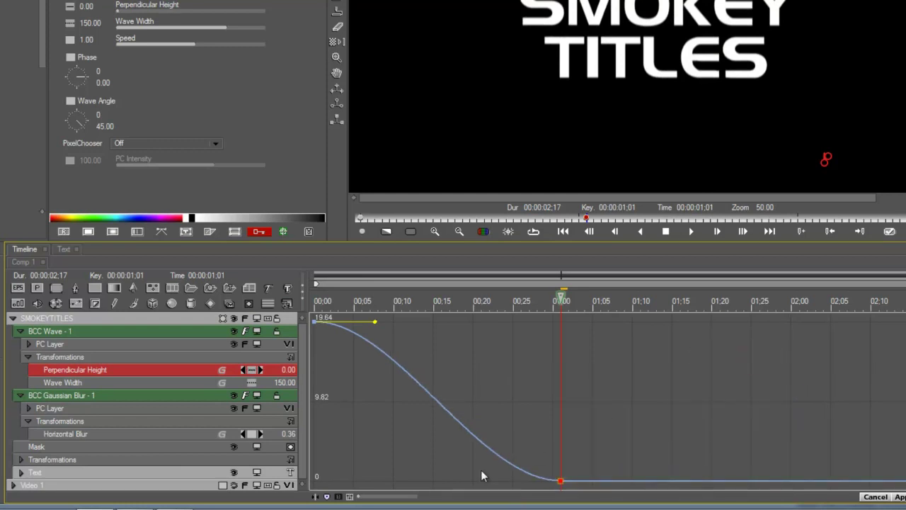
Add Perpendicular Height keyframes at 00:00:01;25 and 00:00:02;17, raising the last one to 19.41
left_click_drag(670, 300, 745, 303)
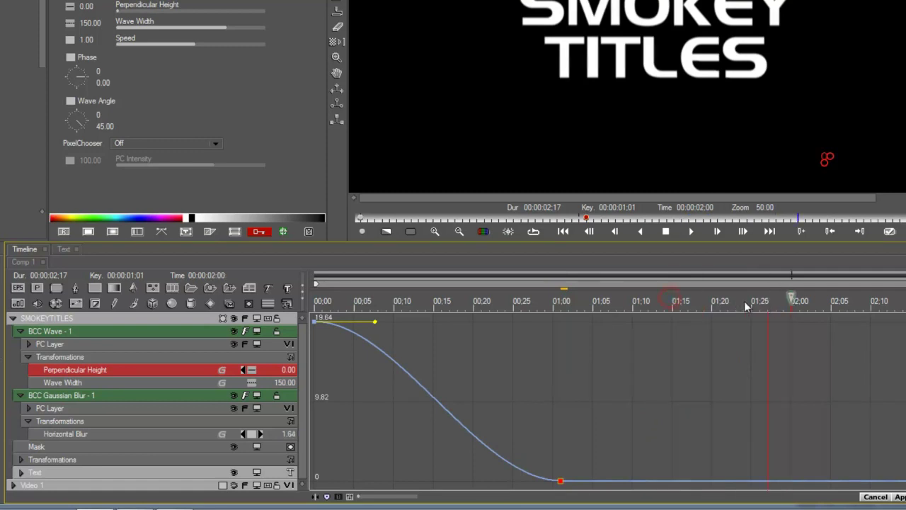
left_click(749, 482)
left_click_drag(789, 302, 905, 304)
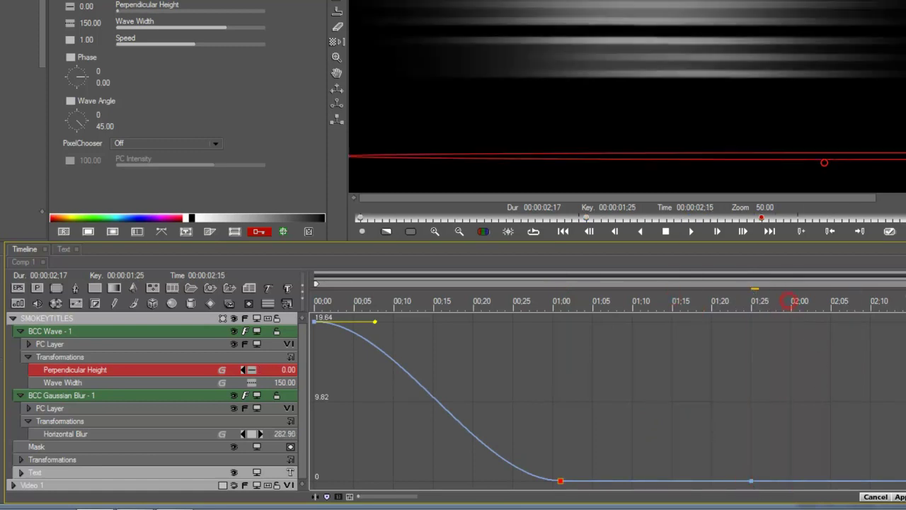
left_click(817, 476)
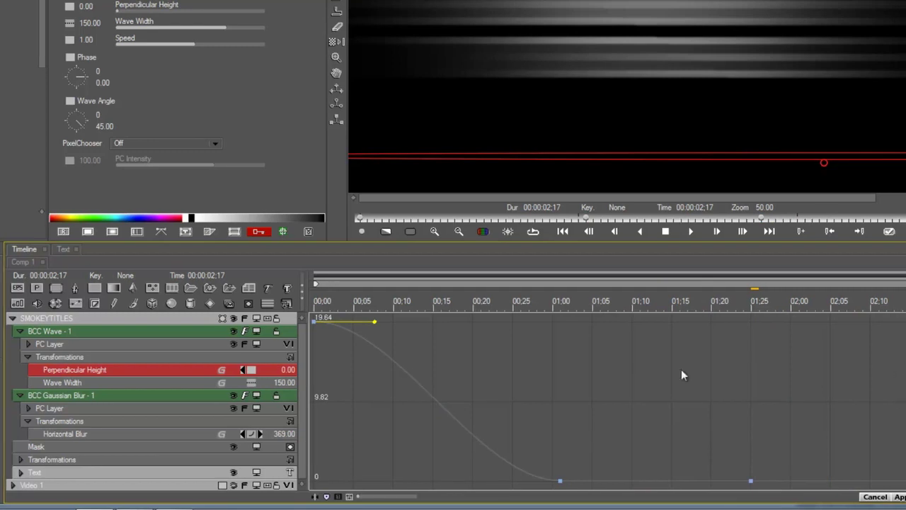
left_click(889, 481)
left_click_drag(891, 481, 902, 332)
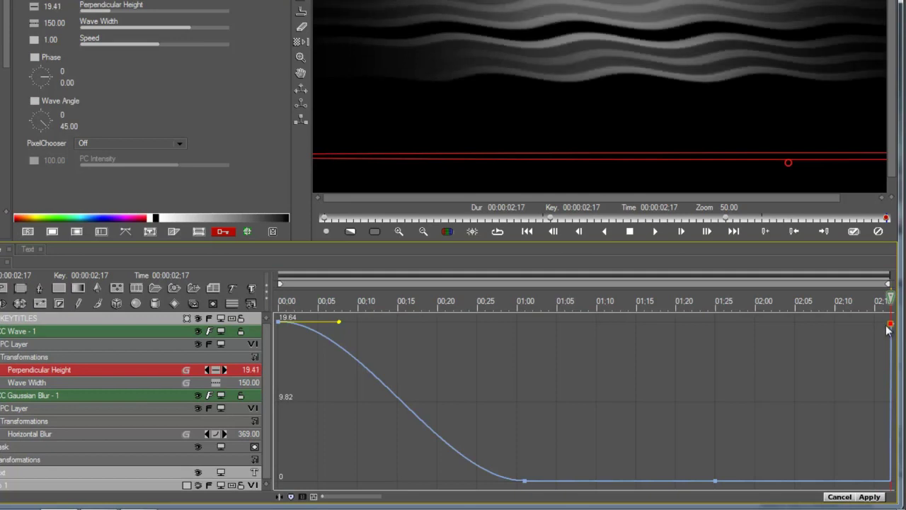
Change the interpolation of the Perpendicular Height keyframe at 00:00:01;25 to Accelerate
right_click(717, 481)
mouse_move(783, 470)
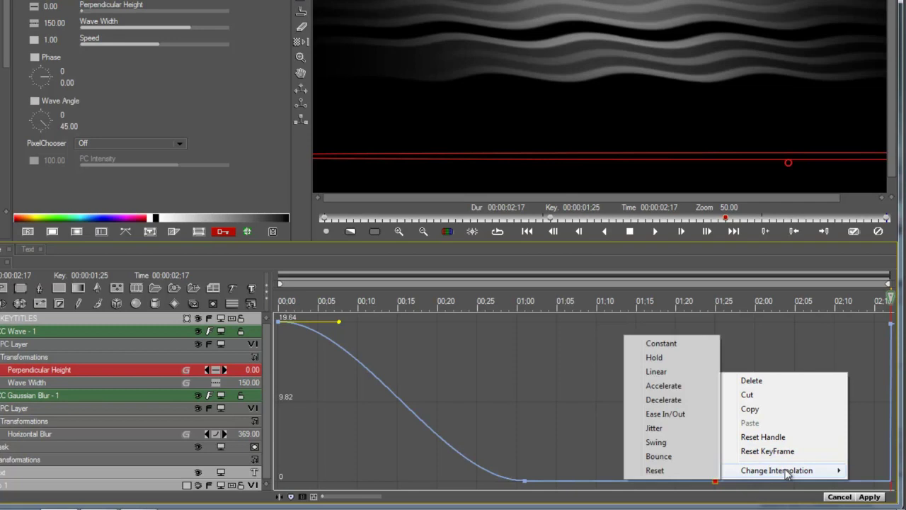
left_click(679, 388)
Move the two middle Perpendicular Height keyframes closer together and pull the first keyframe's handle down to steepen the initial fall
left_click_drag(701, 321, 586, 373)
left_click_drag(716, 481, 660, 482)
left_click_drag(524, 482, 548, 480)
left_click_drag(340, 325, 320, 401)
left_click_drag(316, 299, 418, 403)
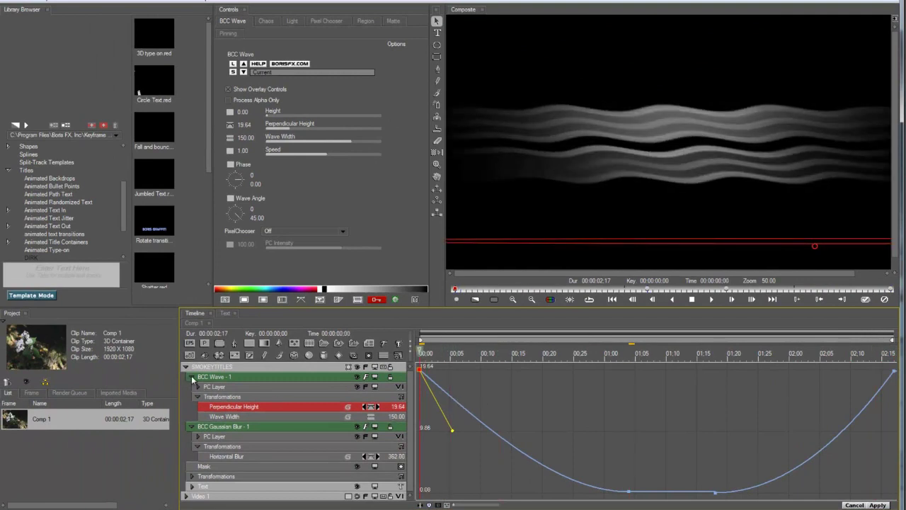
Collapse both filters and set the SMOKEYTITLES track's Opacity to 0 at the clip start with Linear interpolation
left_click(192, 376)
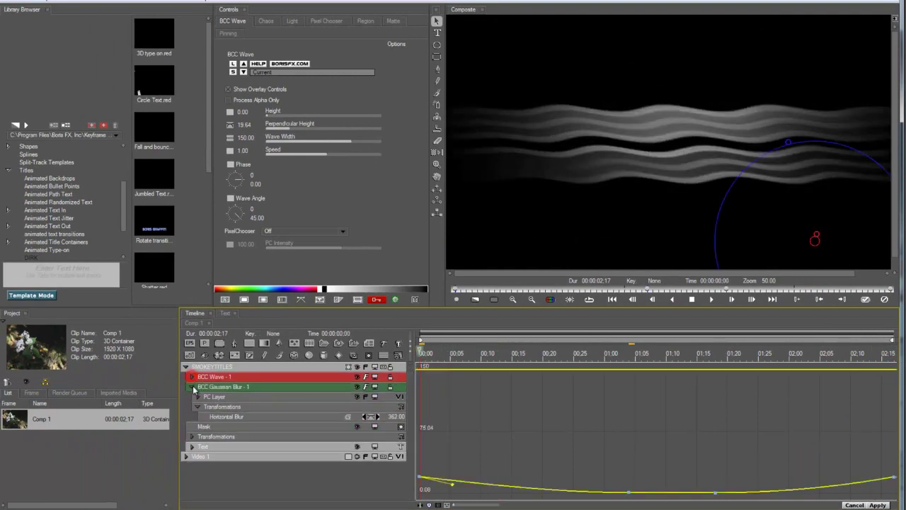
left_click(192, 387)
left_click(227, 367)
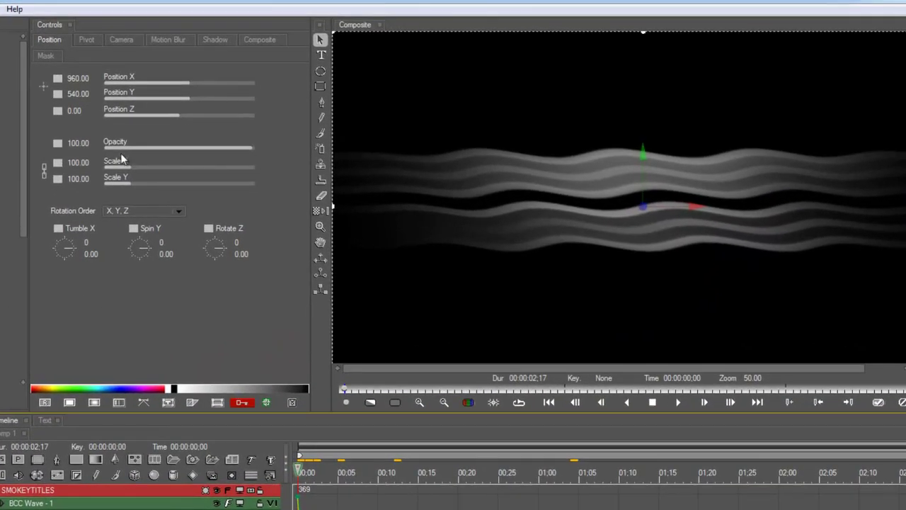
left_click_drag(121, 148, 60, 143)
left_click(60, 144)
left_click(70, 193)
Set an Opacity keyframe of 100 at 00:00:00;17 with Hold interpolation
left_click_drag(322, 468, 378, 476)
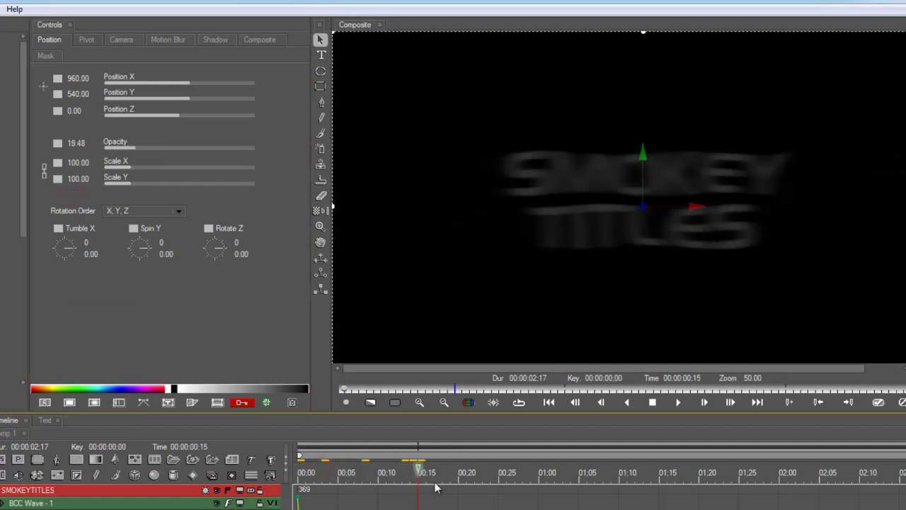
left_click_drag(160, 151, 260, 158)
right_click(59, 145)
left_click(84, 175)
Add a Linear Opacity keyframe at 00:00:02;03 and set the Opacity to 0 at 00:00:02;17
left_click_drag(430, 478, 643, 506)
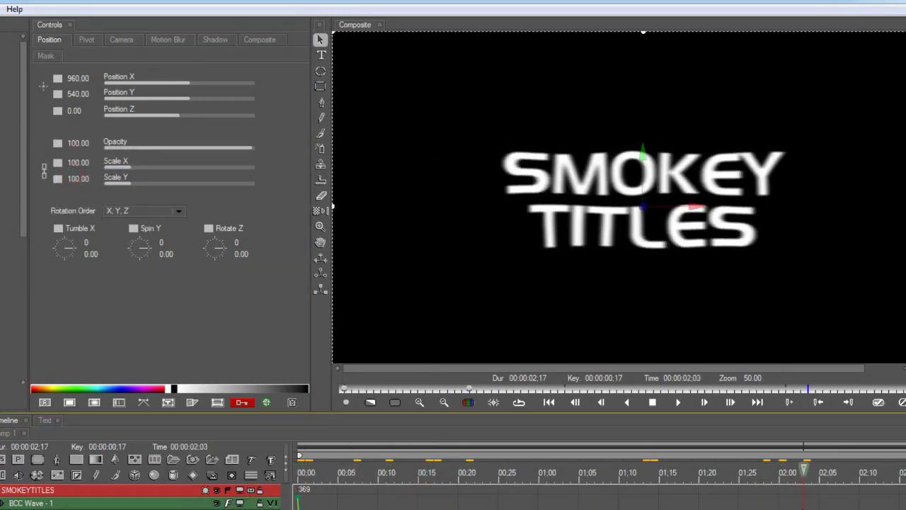
left_click(51, 144)
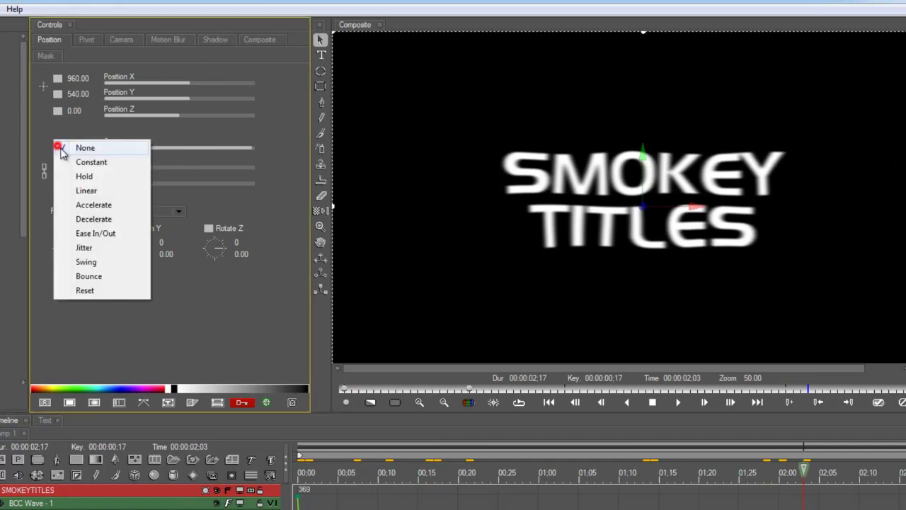
left_click(75, 190)
left_click_drag(872, 473, 905, 474)
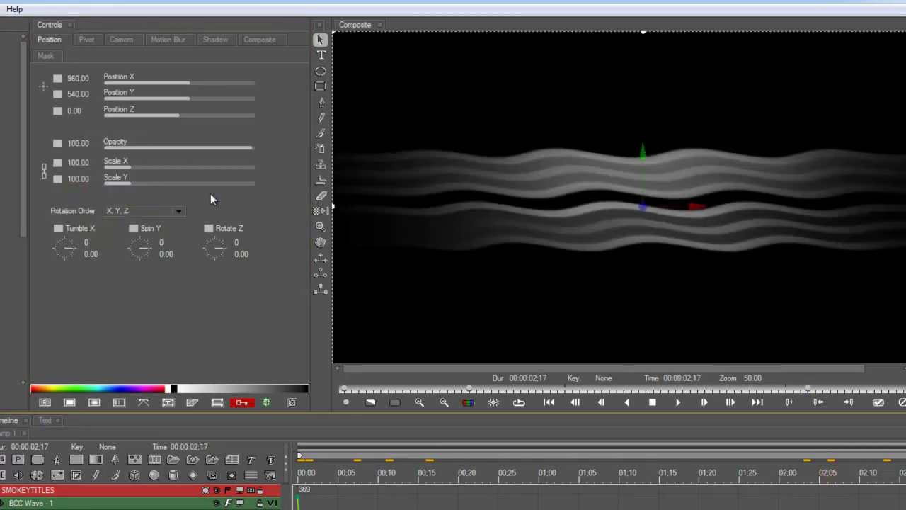
left_click_drag(156, 146, 88, 144)
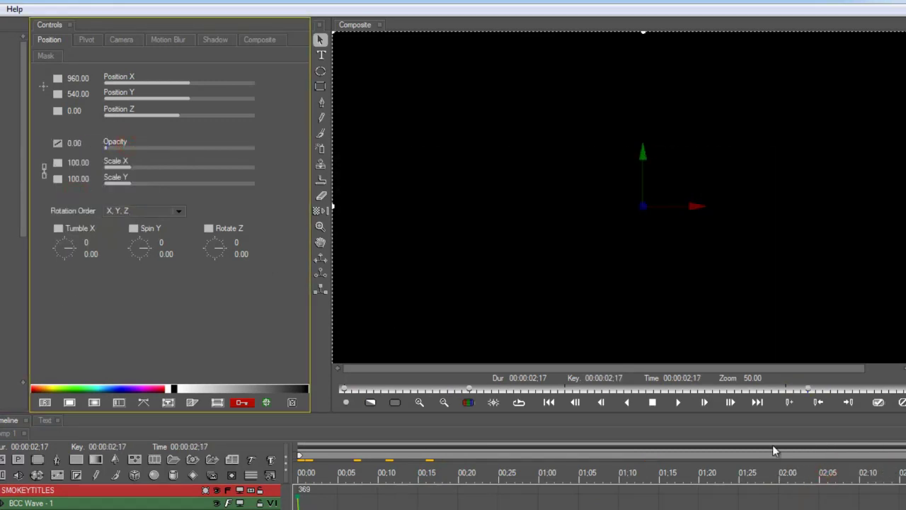
mouse_move(900, 429)
left_mouse_down()
mouse_move(819, 381)
mouse_move(697, 395)
mouse_move(473, 371)
mouse_move(435, 376)
mouse_move(737, 392)
mouse_move(818, 425)
mouse_move(871, 408)
mouse_move(905, 410)
mouse_move(794, 388)
mouse_move(402, 394)
mouse_move(492, 411)
mouse_move(901, 418)
left_mouse_up()
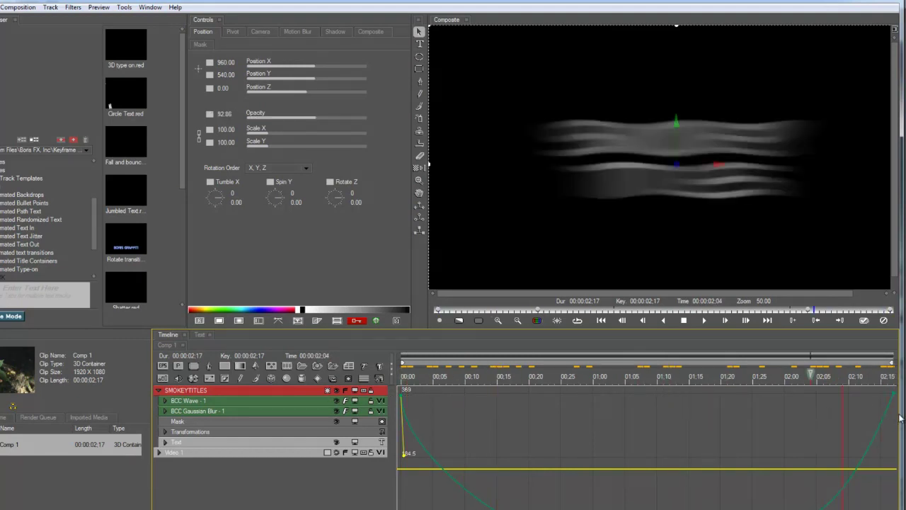
Apply the smoky title composition, return to Vegas Pro and launch the Boris RED editor for the second clip
left_click(864, 323)
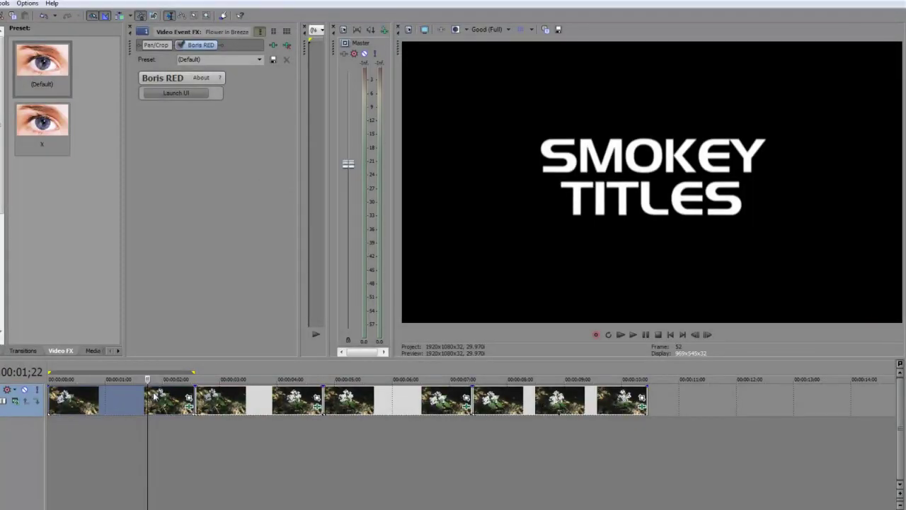
left_click(258, 397)
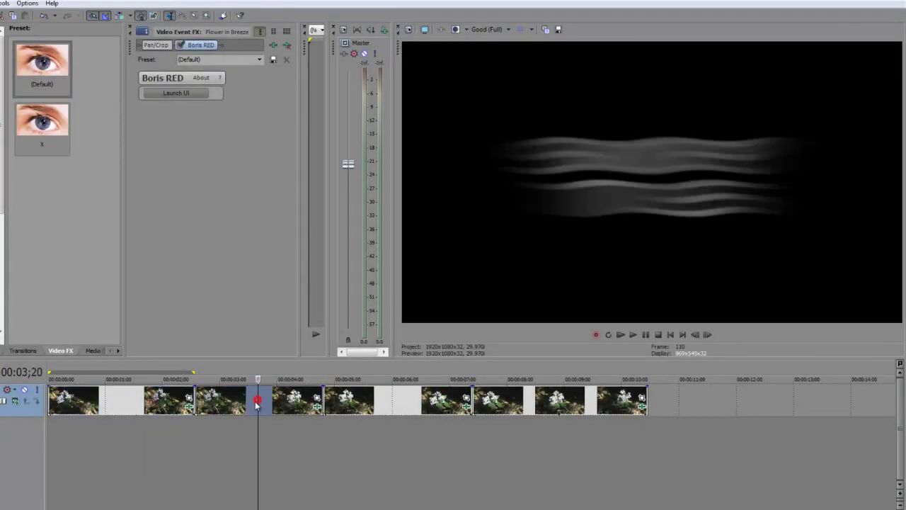
left_click(242, 400)
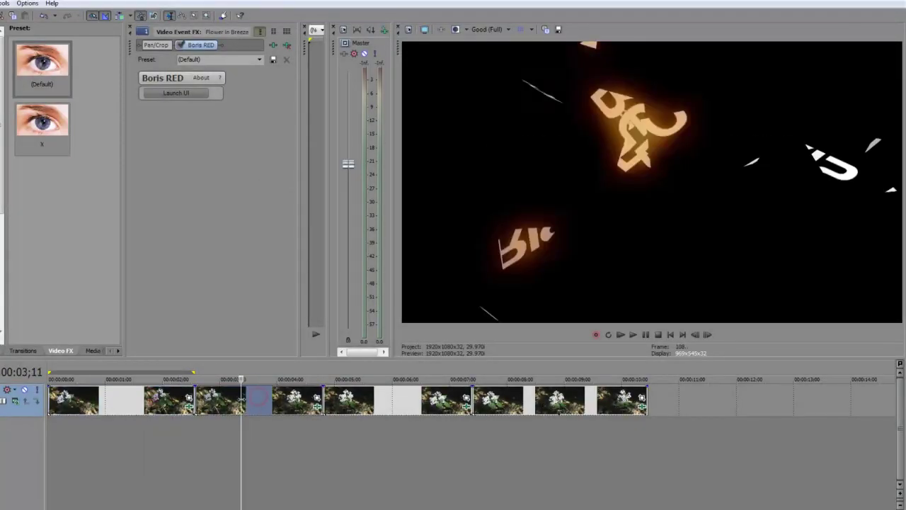
double_click(280, 404)
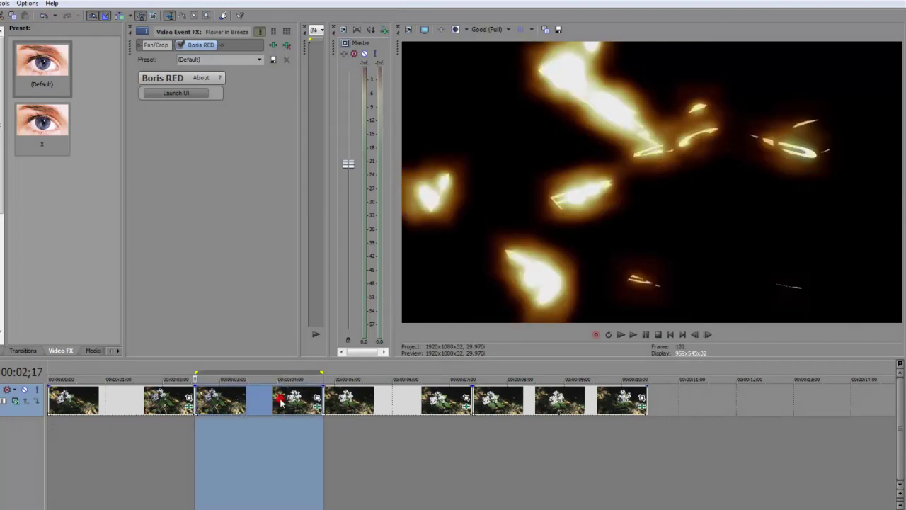
left_click(186, 93)
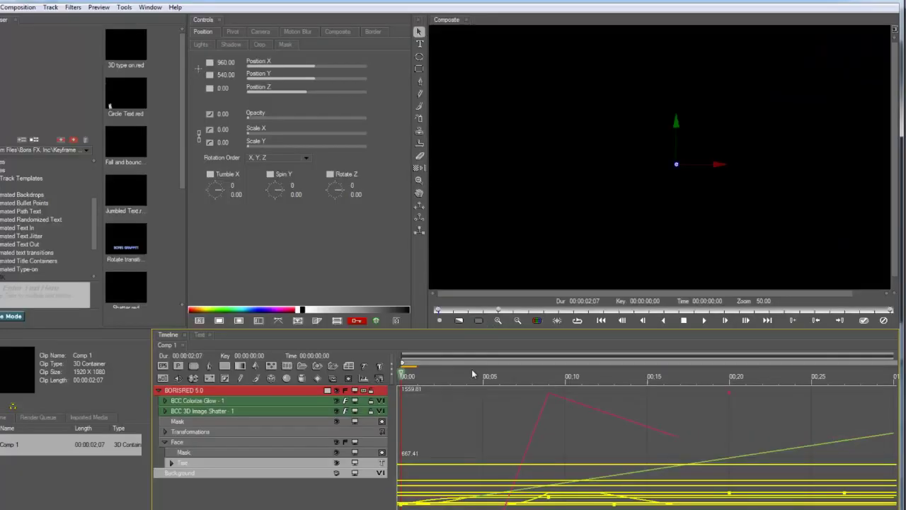
Scrub through the existing shatter animation and delete the BORISRED 5.0 text track
left_click_drag(449, 380, 738, 386)
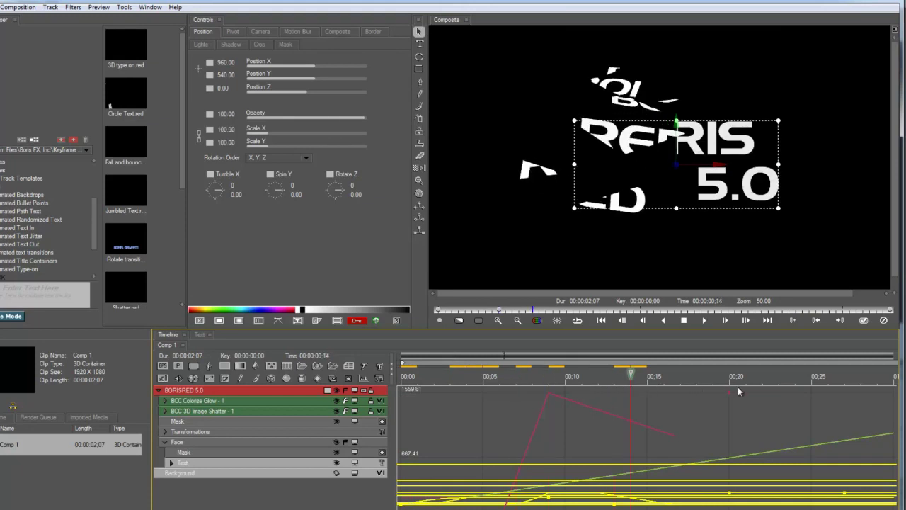
left_click(885, 397)
left_click(583, 375)
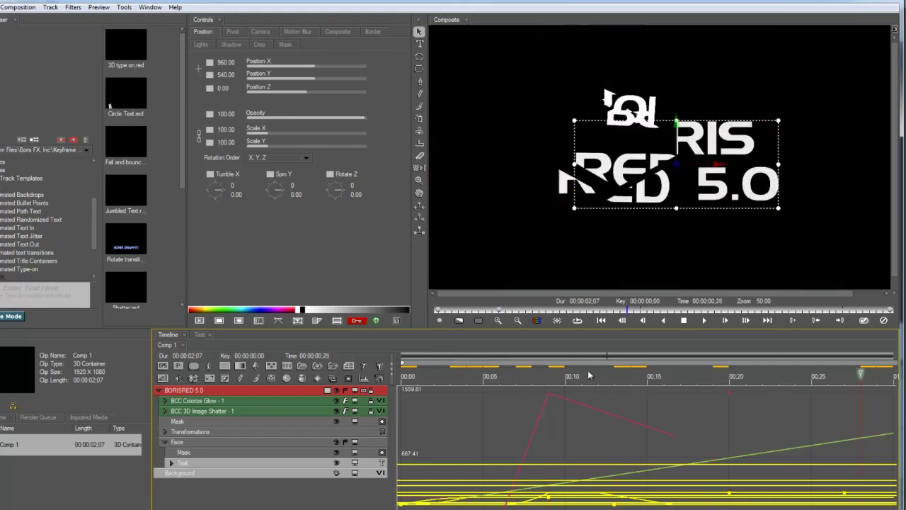
left_click(731, 376)
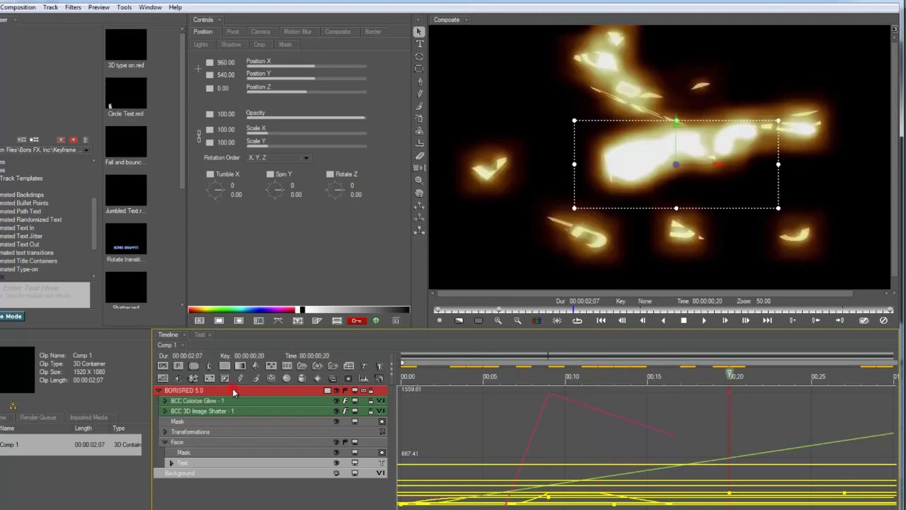
key("Delete")
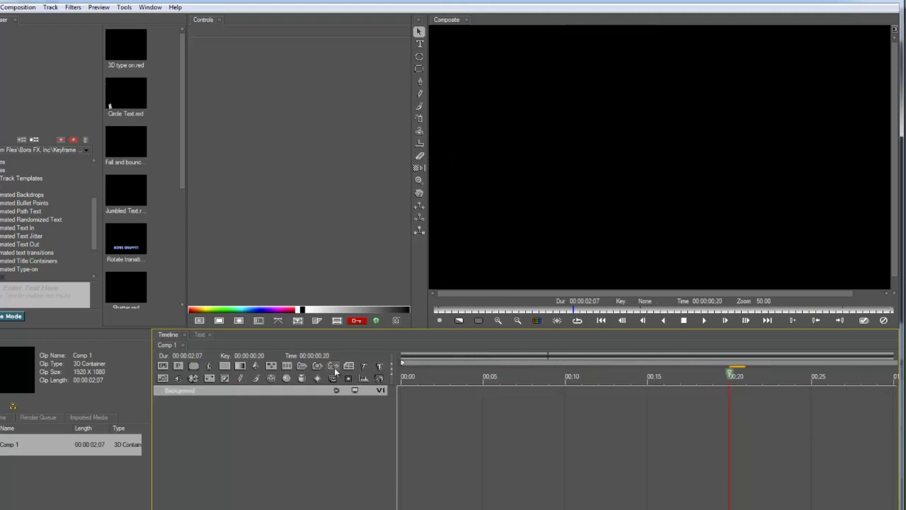
Add a text track reading "STABILITY ENSURED" on two lines, update the composite and return to the timeline
left_click(360, 366)
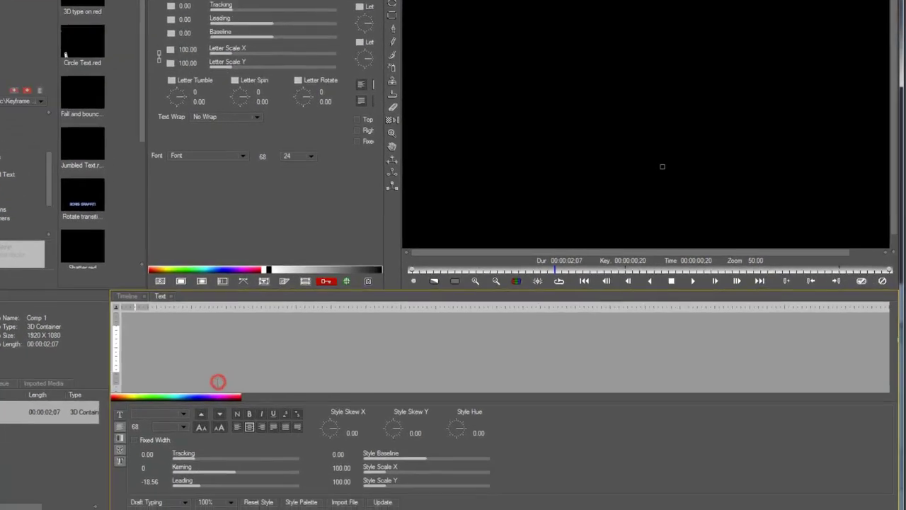
type("STAB")
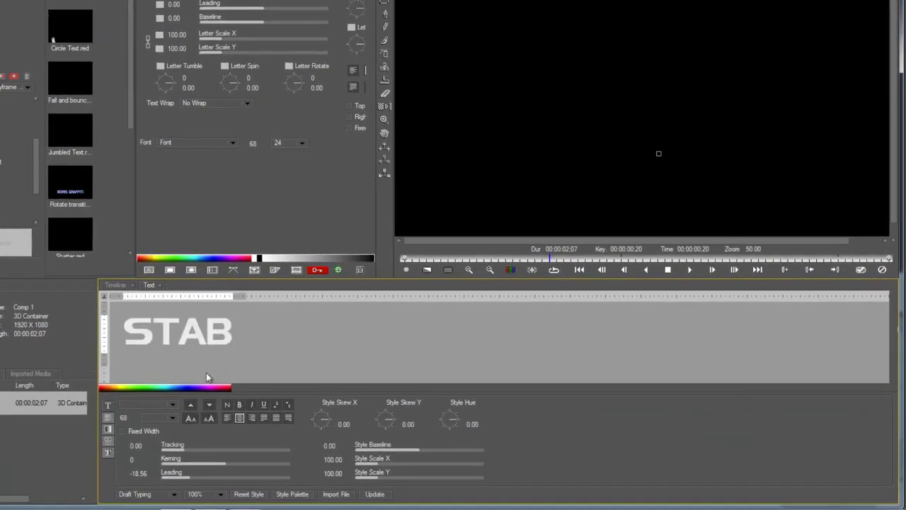
type("ILITY")
key("Return")
type("E")
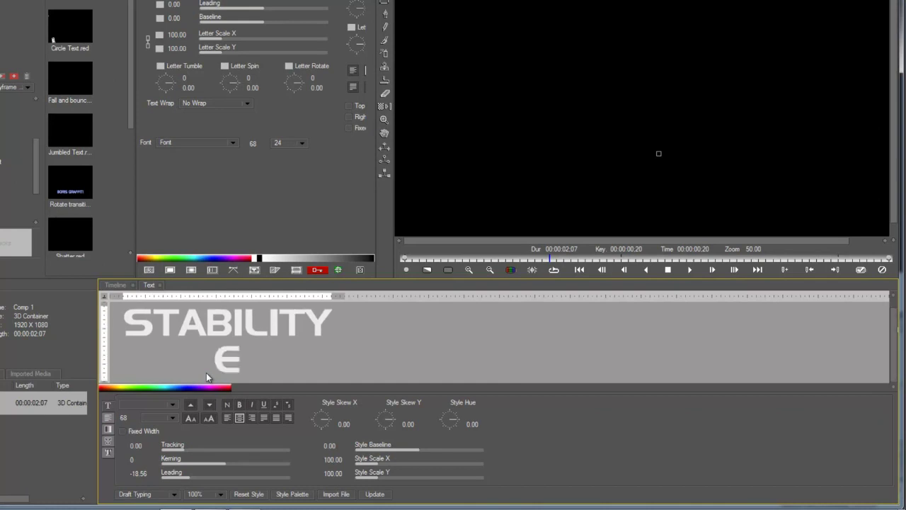
type("NSURED")
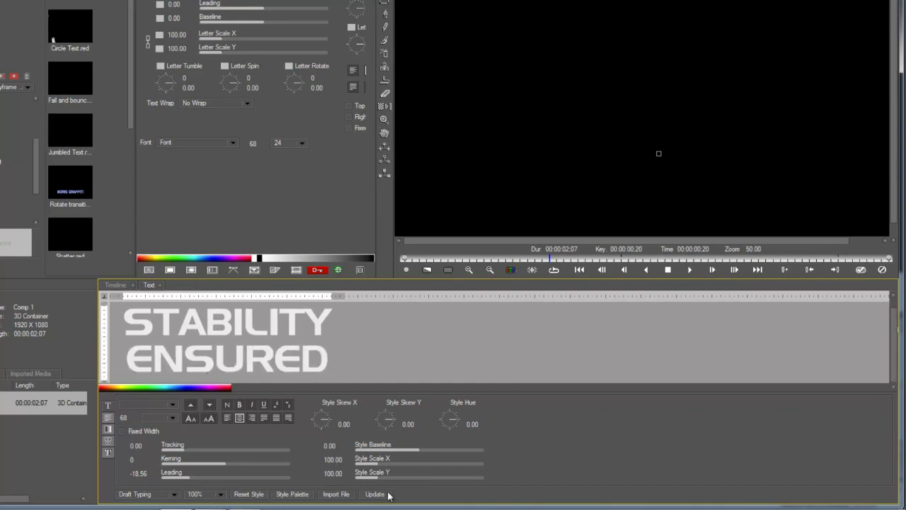
left_click(375, 494)
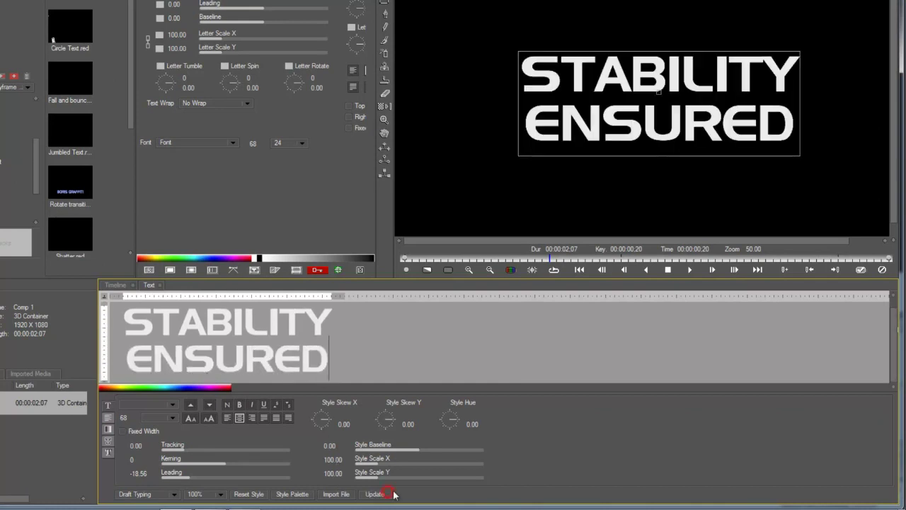
left_click(115, 285)
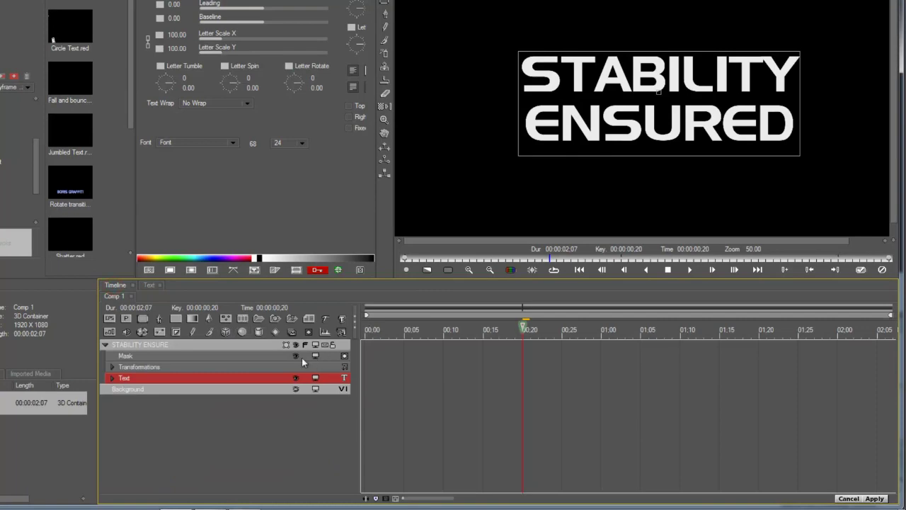
Apply the BCC 3D Image Shatter filter to the STABILITYENSURED track and scrub through its default animation
left_click(325, 332)
left_click_drag(405, 333, 349, 341)
left_click(177, 345)
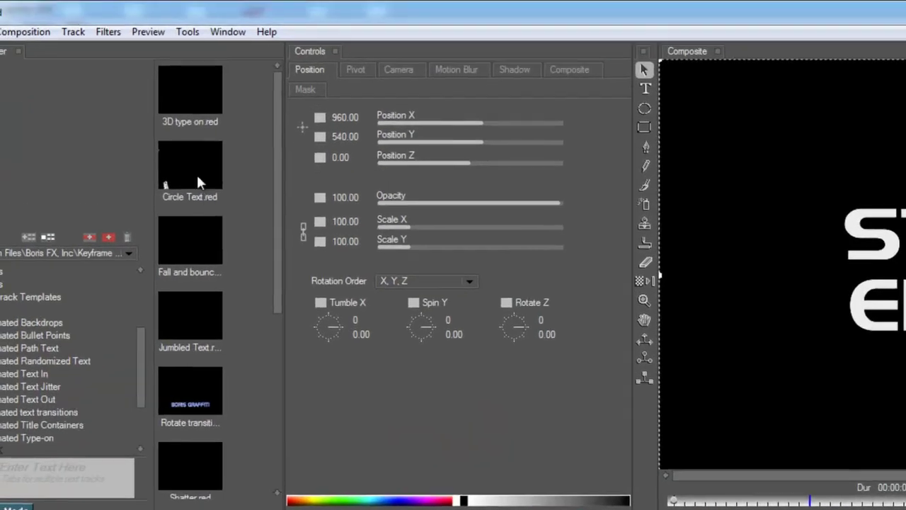
left_click(103, 32)
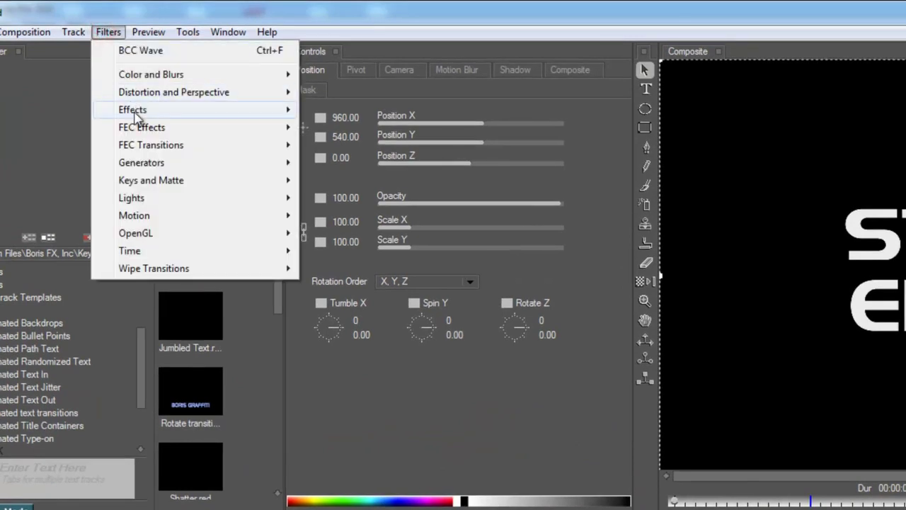
mouse_move(152, 93)
left_click(354, 110)
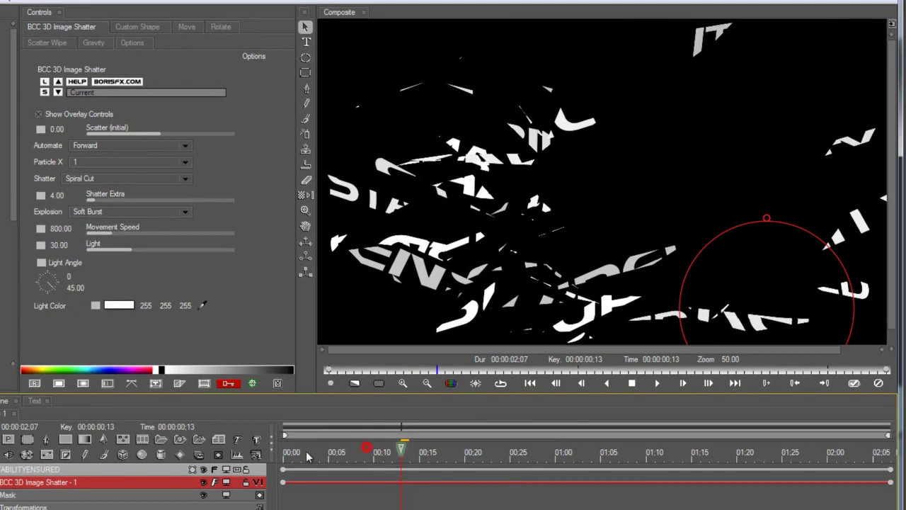
left_click(306, 451)
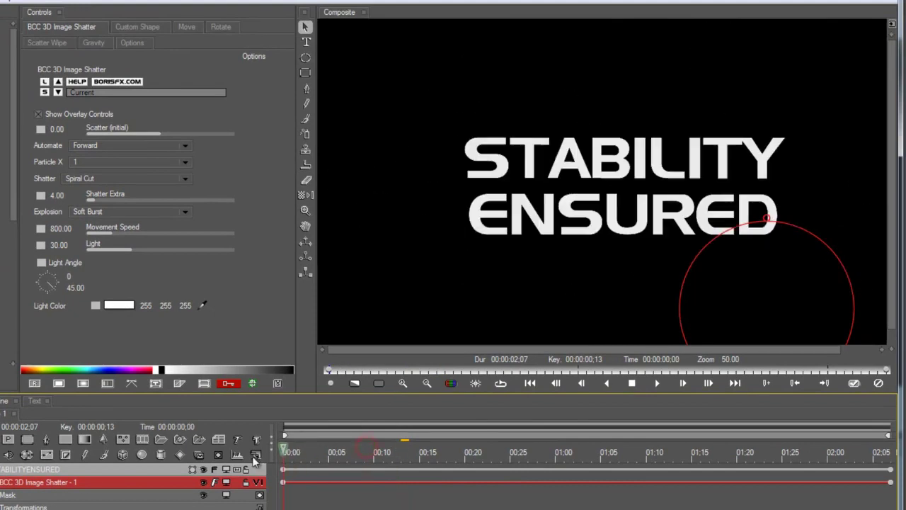
left_click(363, 454)
left_click(456, 452)
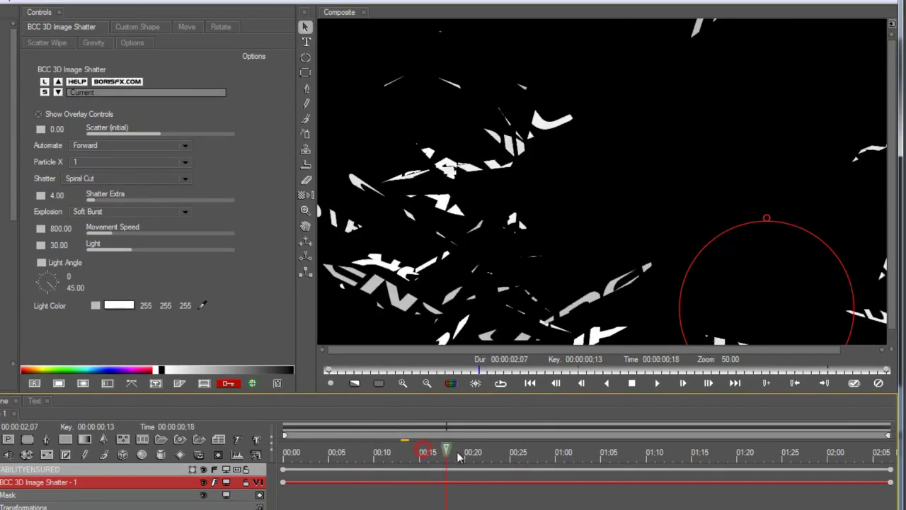
left_click(32, 471)
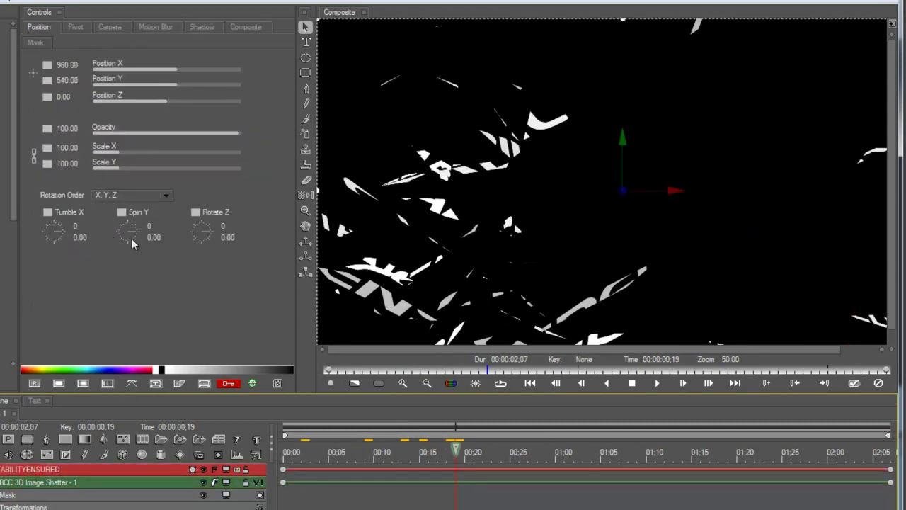
left_click_drag(137, 237, 141, 255)
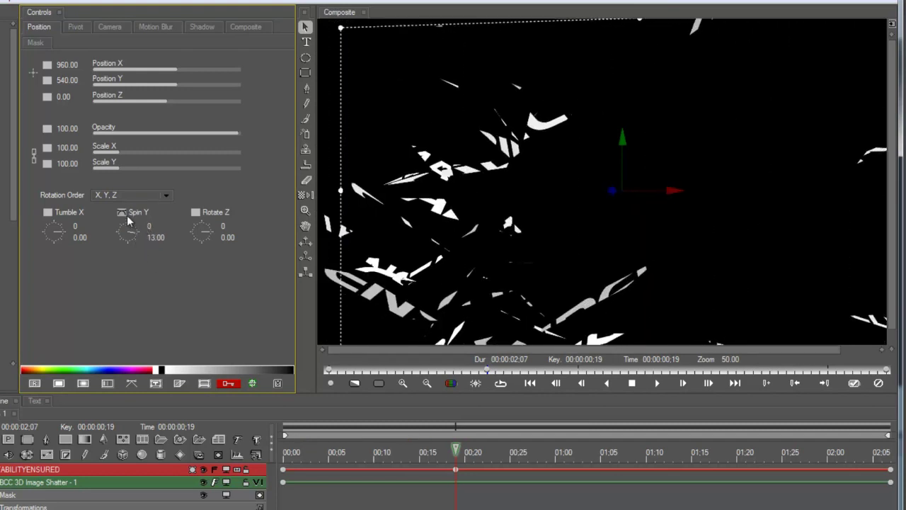
left_click(34, 383)
Turn on the Scatter Wipe of the 3D Image Shatter filter and set its Wipe Angle to 270
left_click_drag(414, 453, 483, 460)
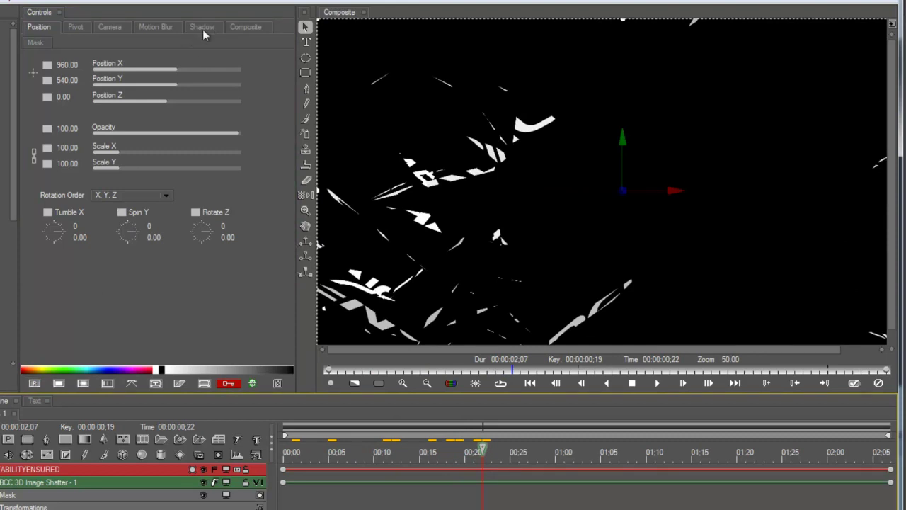
left_click(39, 483)
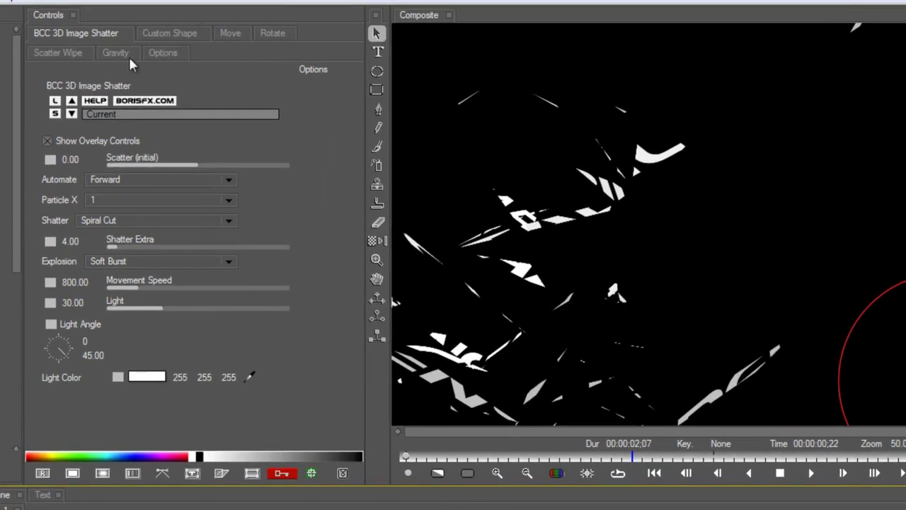
left_click(68, 48)
left_click(116, 85)
left_click(114, 107)
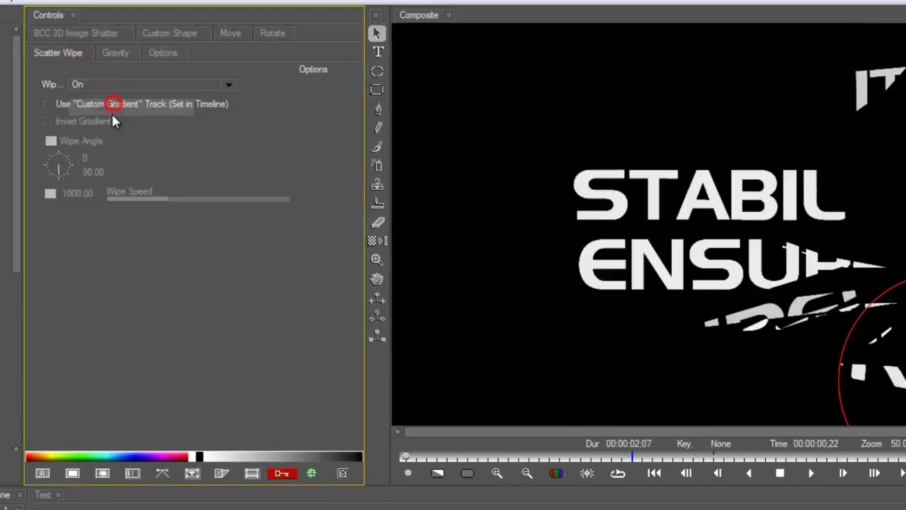
left_click(86, 173)
type("270")
key("Return")
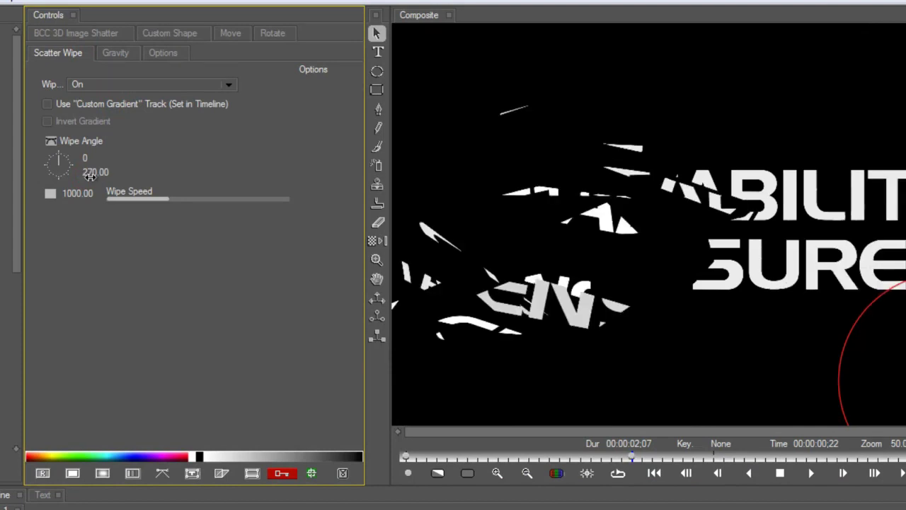
Scrub through the wipe and change the Wipe Angle's interpolation so one fixed value applies across the whole clip
left_click_drag(595, 507, 425, 507)
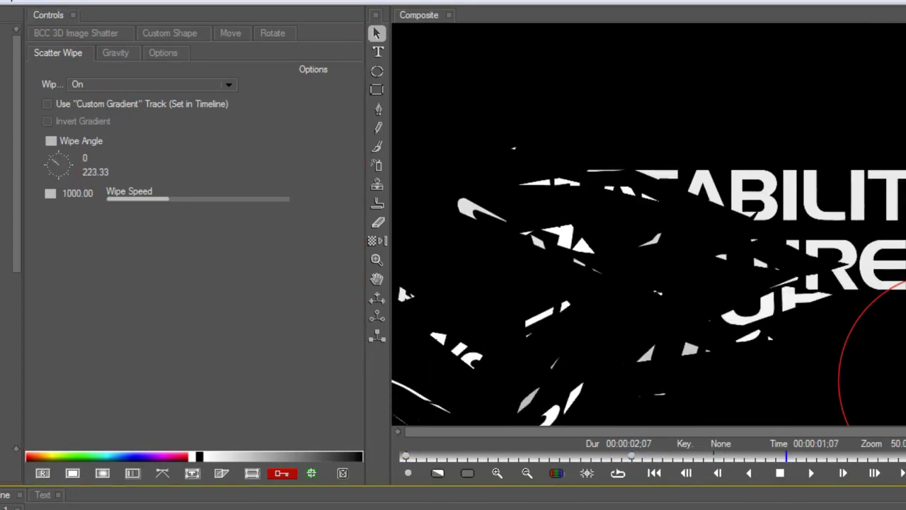
left_click_drag(624, 507, 595, 507)
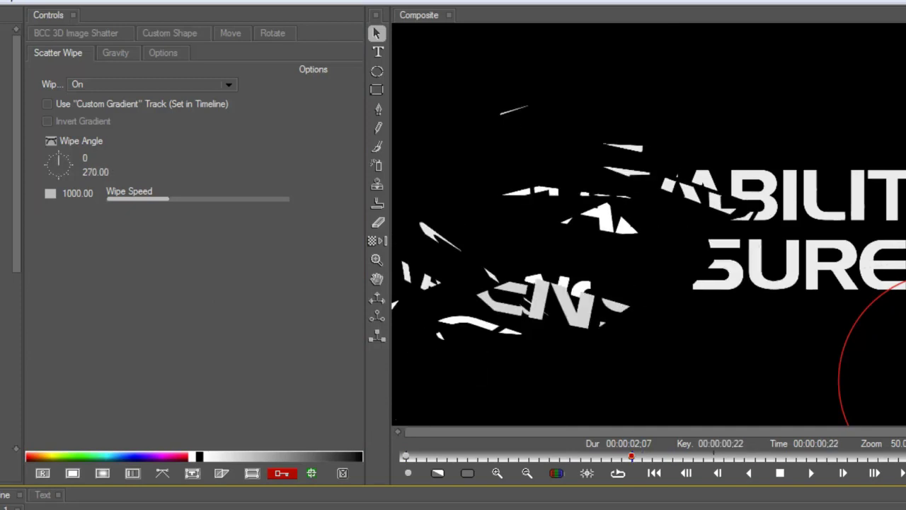
left_click(54, 138)
left_click(78, 160)
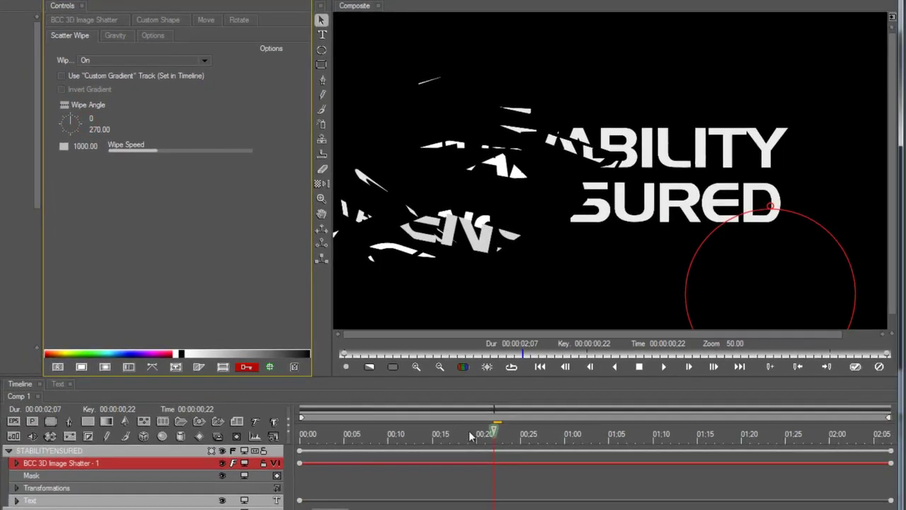
Scrub through the shatter and switch the filter's Automate setting to Manual
left_click_drag(468, 435, 502, 444)
left_click(101, 20)
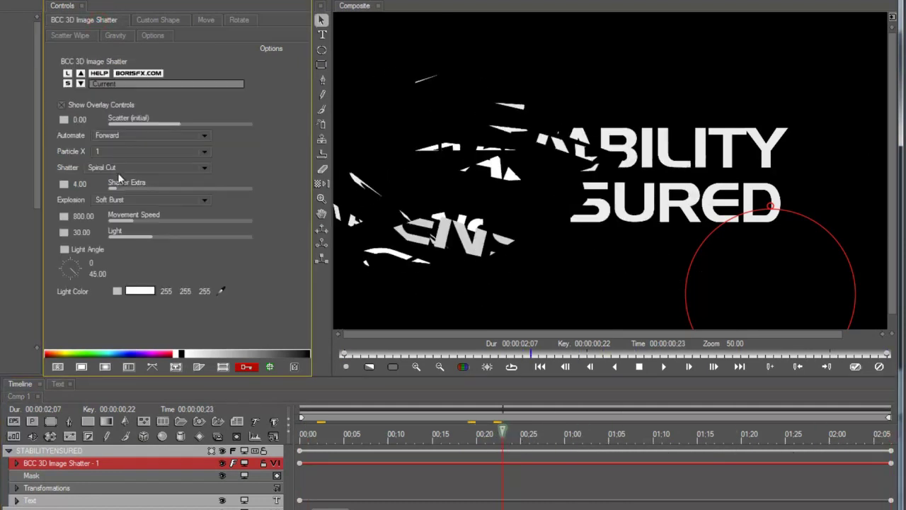
left_click_drag(507, 434, 549, 443)
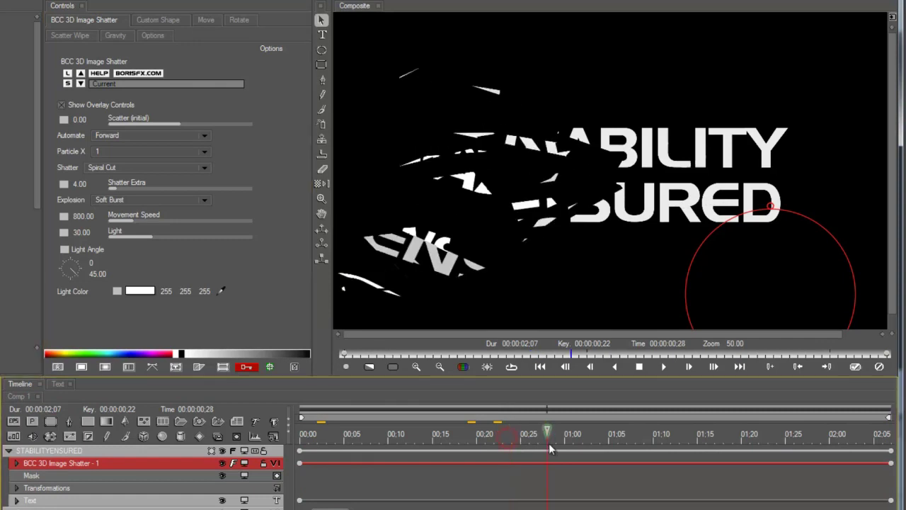
left_click(117, 137)
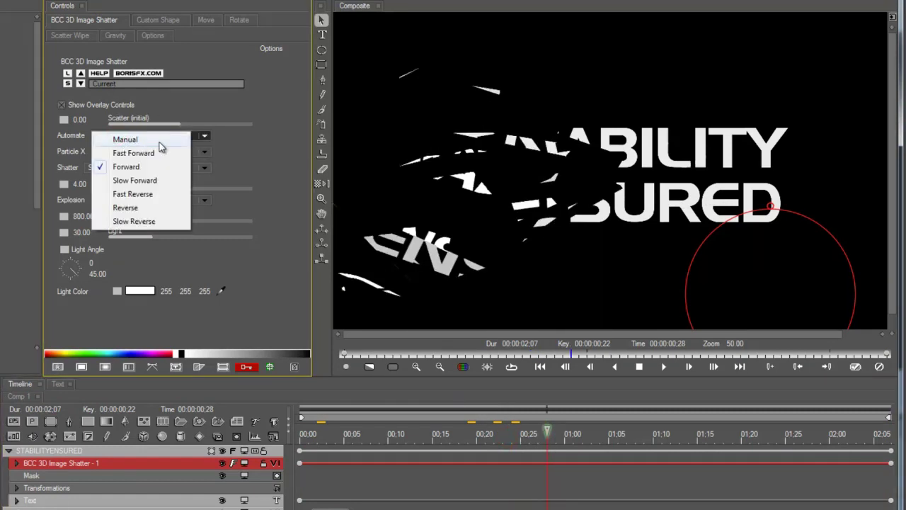
left_click(128, 139)
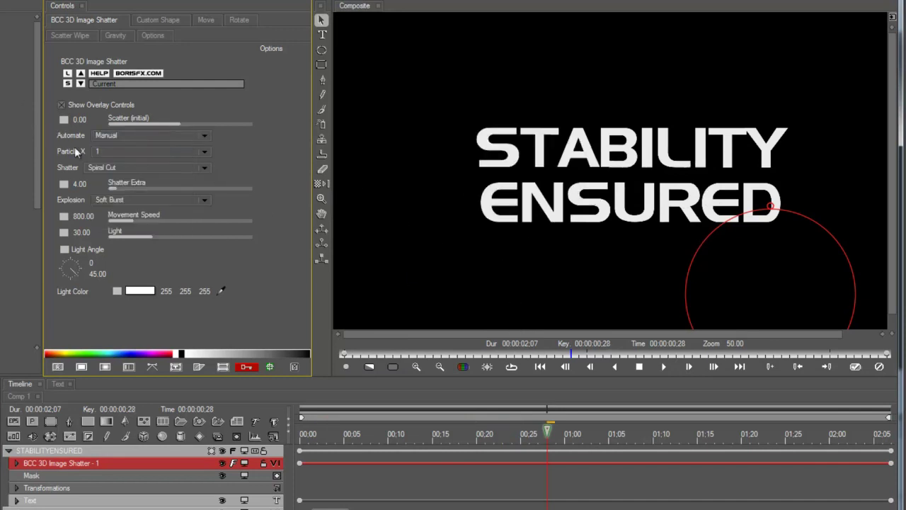
Keyframe the shatter's Scatter (initial) with linear interpolation from 0 at 00:00:00;28 to about 2093 at 00:00:01;22
left_click(64, 119)
left_click(85, 164)
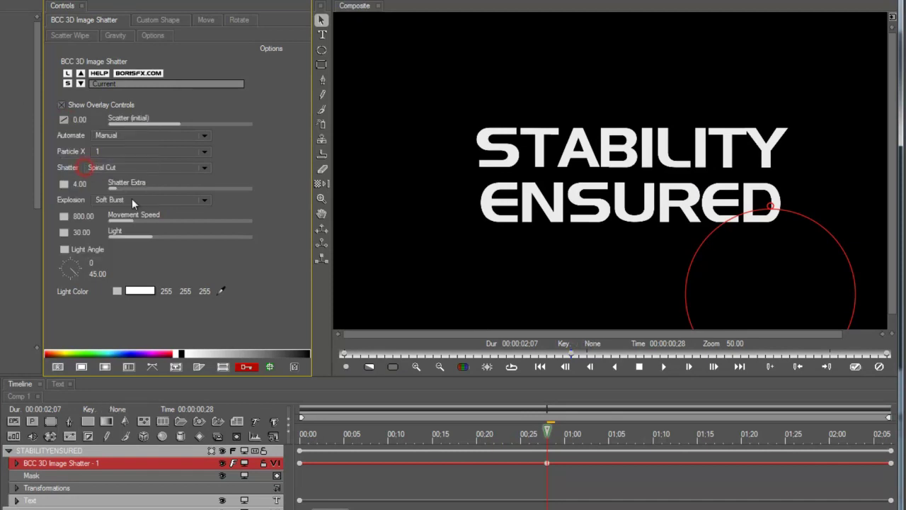
left_click_drag(548, 439, 759, 445)
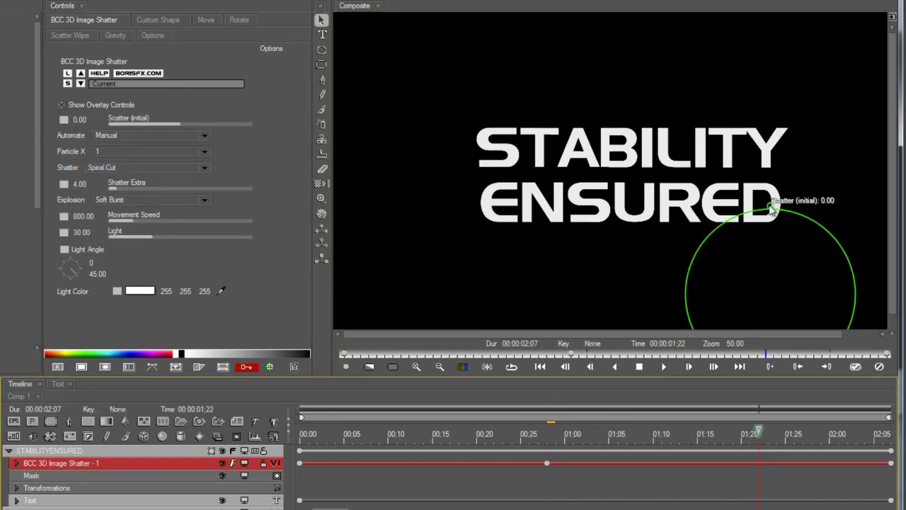
left_click_drag(770, 206, 779, 144)
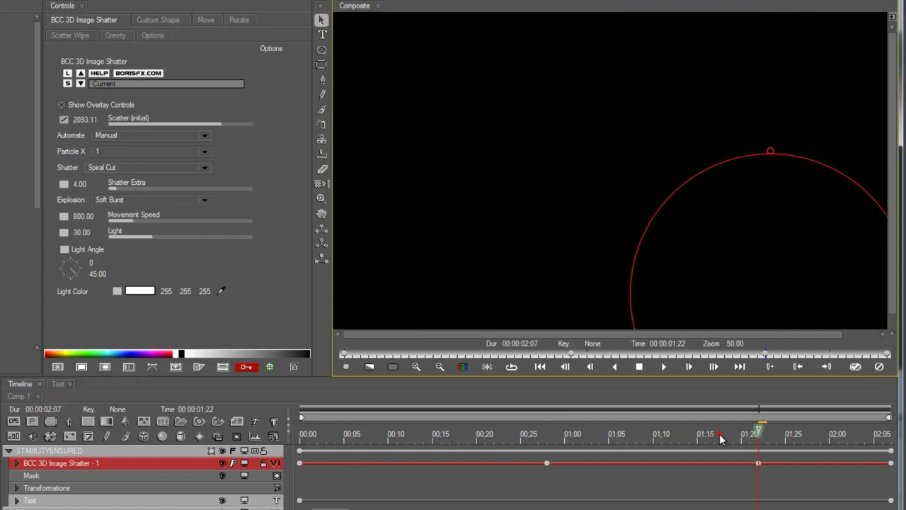
Scrub through the keyframed shatter and examine the available Explosion options, keeping Soft Burst
left_click_drag(721, 439, 556, 448)
left_click_drag(639, 452, 653, 450)
left_click(111, 200)
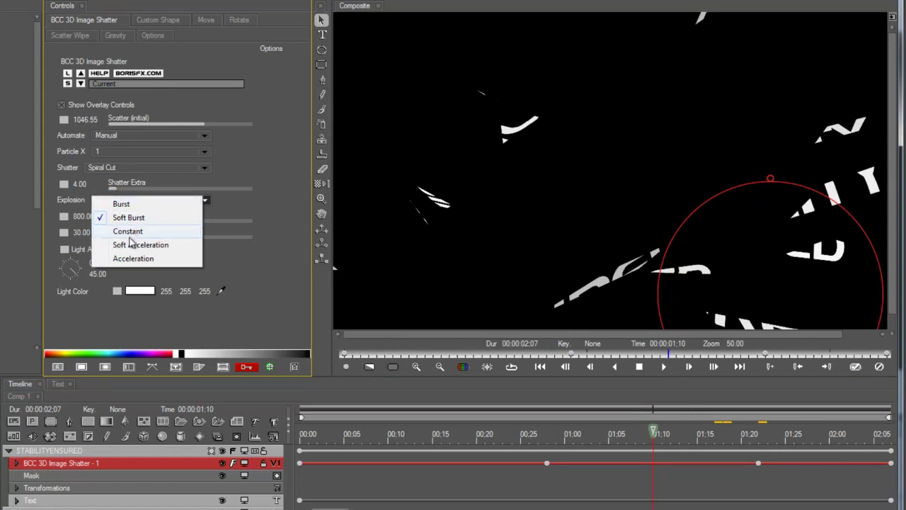
left_click(244, 274)
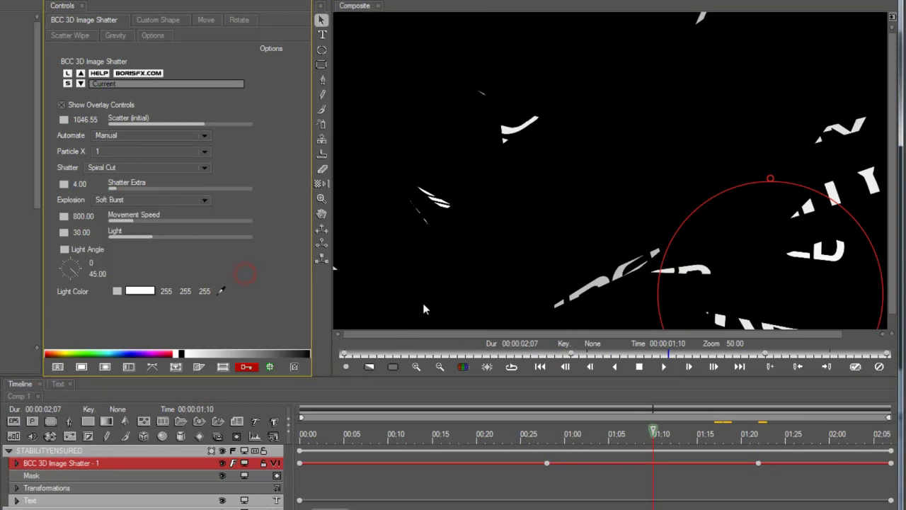
left_click_drag(575, 437, 614, 441)
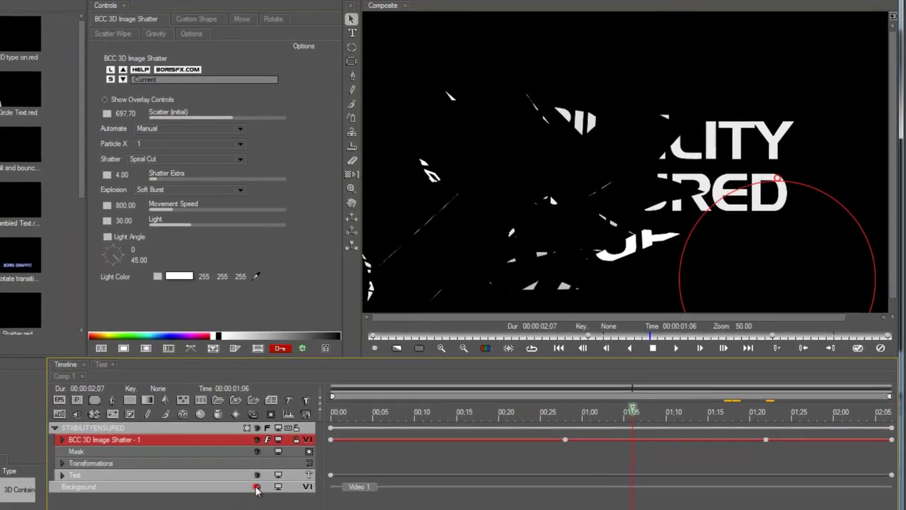
Show the Background track to preview the shatter over the footage around 00:00:01;05, and hide it again
left_click(222, 509)
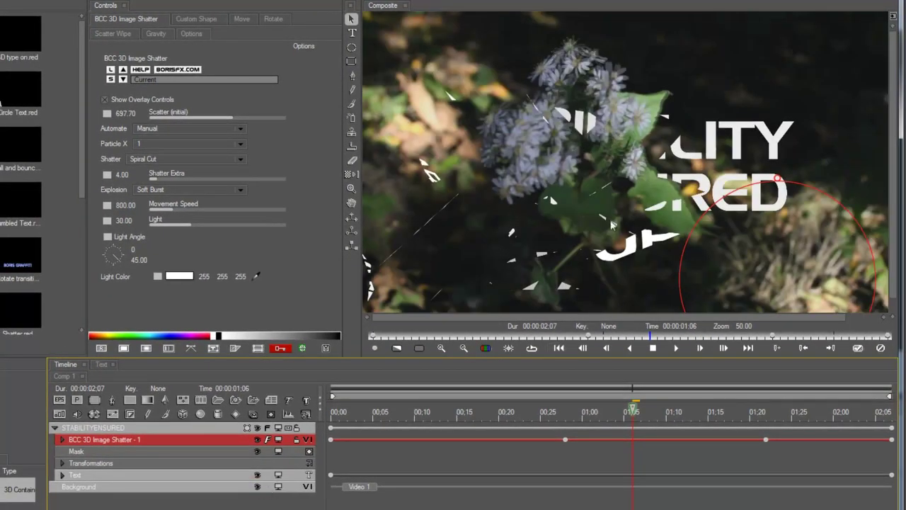
left_click_drag(587, 419, 625, 415)
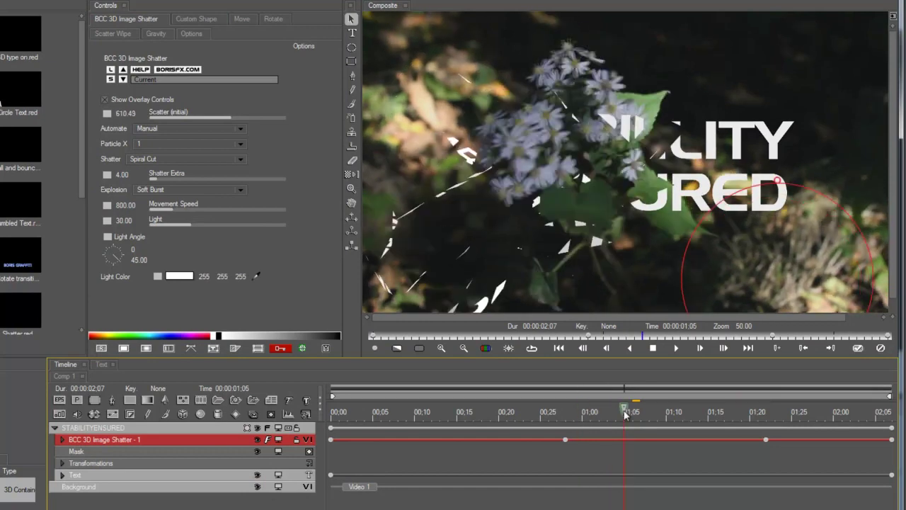
left_click(258, 487)
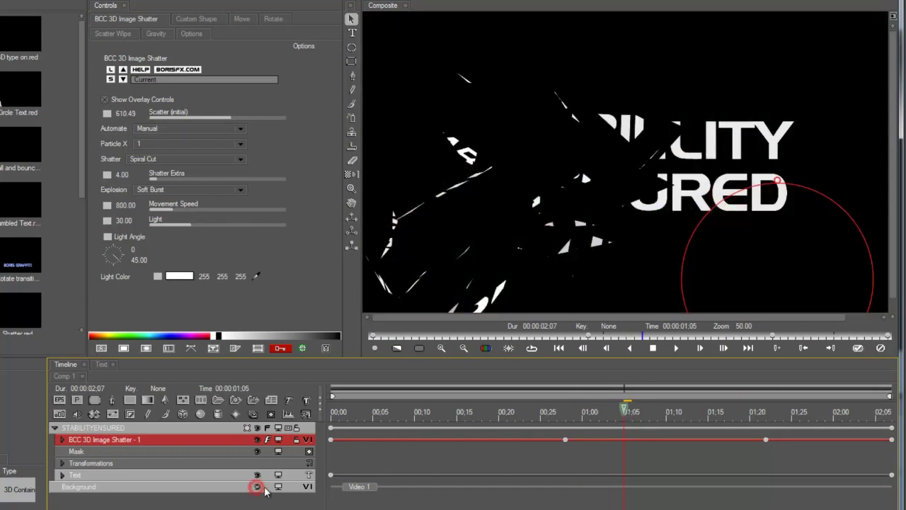
Apply the BCC Colorize Glow filter to the STABILITYENSURED track
left_click(574, 413)
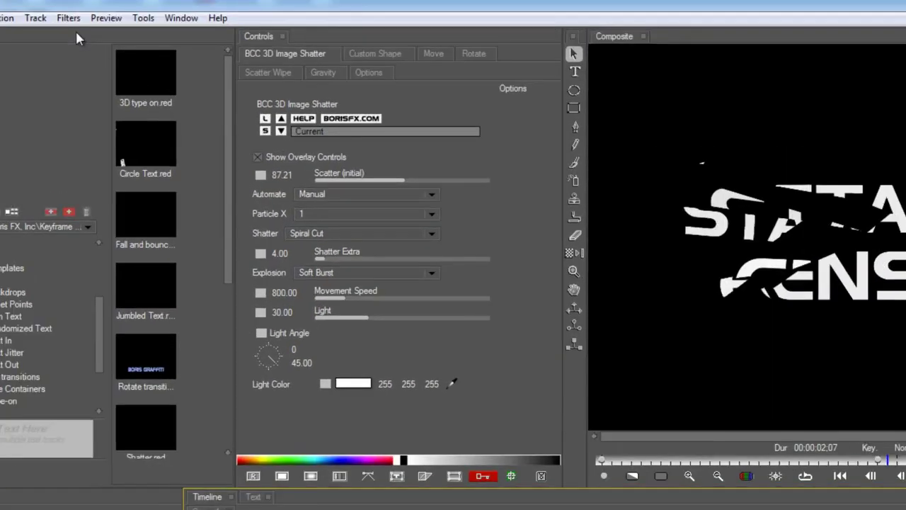
left_click(135, 34)
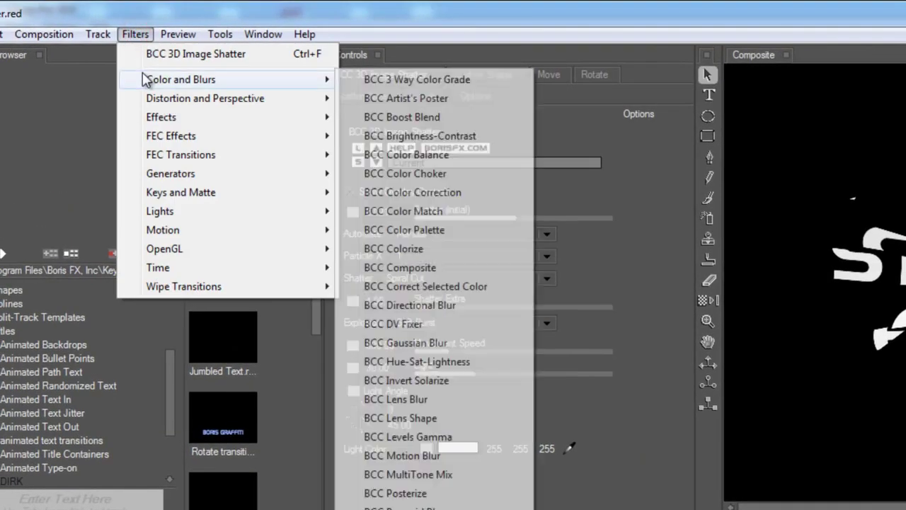
mouse_move(166, 117)
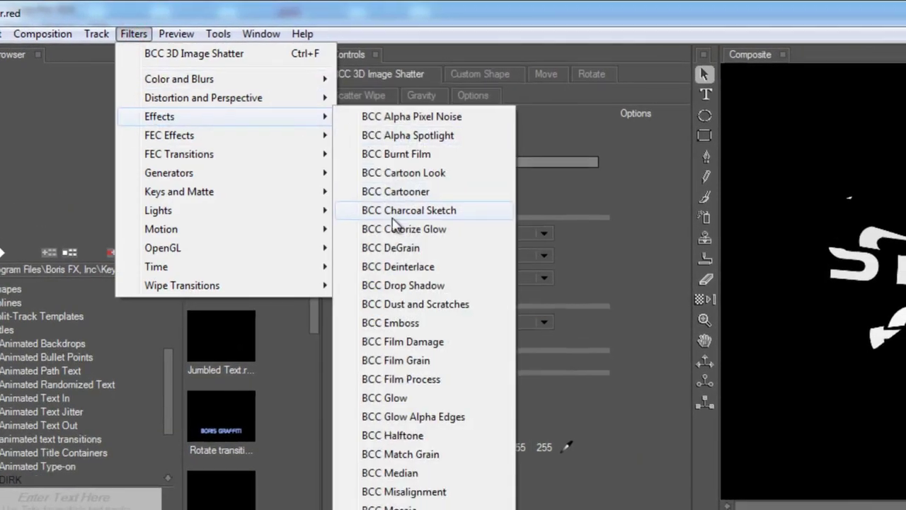
left_click(396, 230)
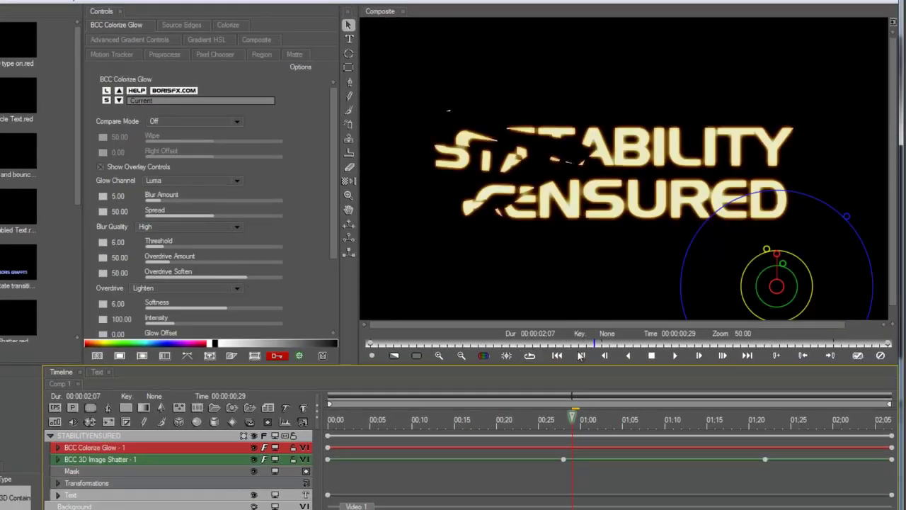
Trim the BCC Colorize Glow filter so it runs from 00:00:00;27 to 00:00:01;14
left_click(581, 356)
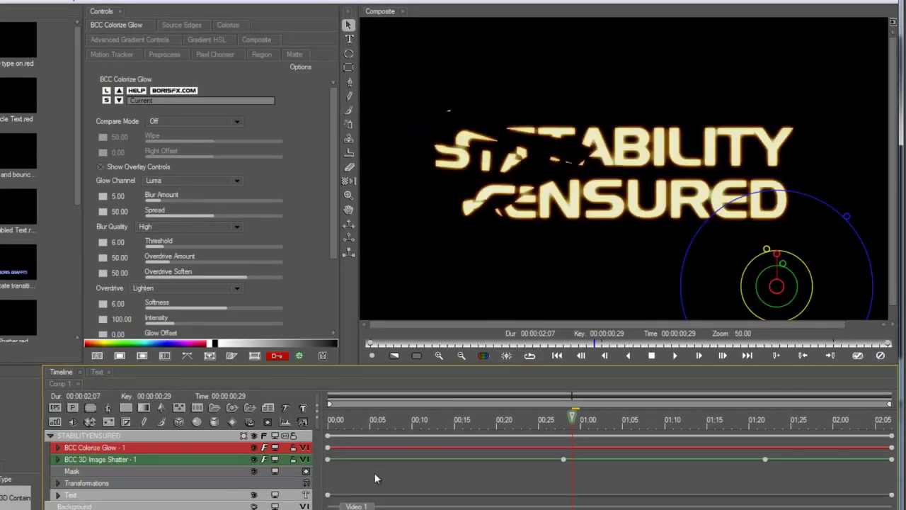
left_click(182, 446)
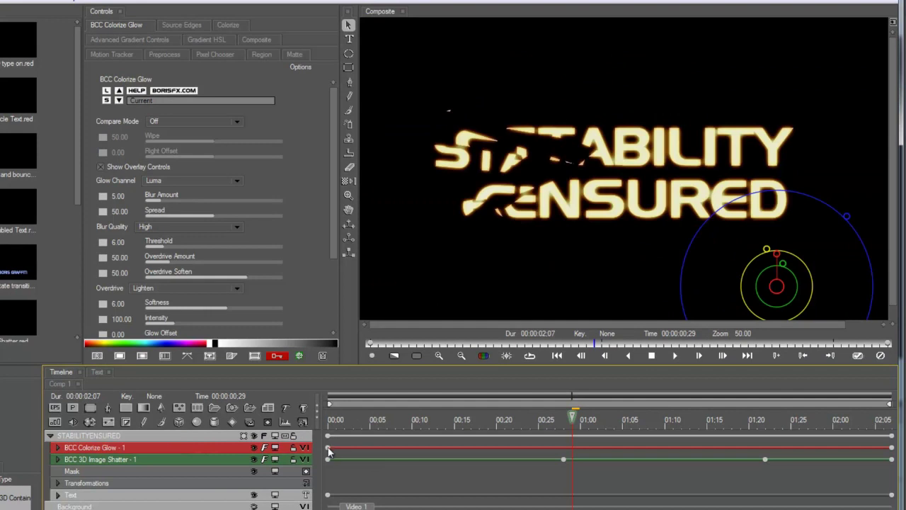
left_click_drag(328, 447, 454, 448)
left_click_drag(566, 418, 544, 420)
key("Right")
key("Right")
left_click_drag(610, 425, 803, 457)
left_click_drag(889, 448, 706, 447)
left_click(538, 420)
mouse_move(584, 445)
left_mouse_down()
mouse_move(435, 446)
mouse_move(606, 443)
mouse_move(581, 445)
left_mouse_up()
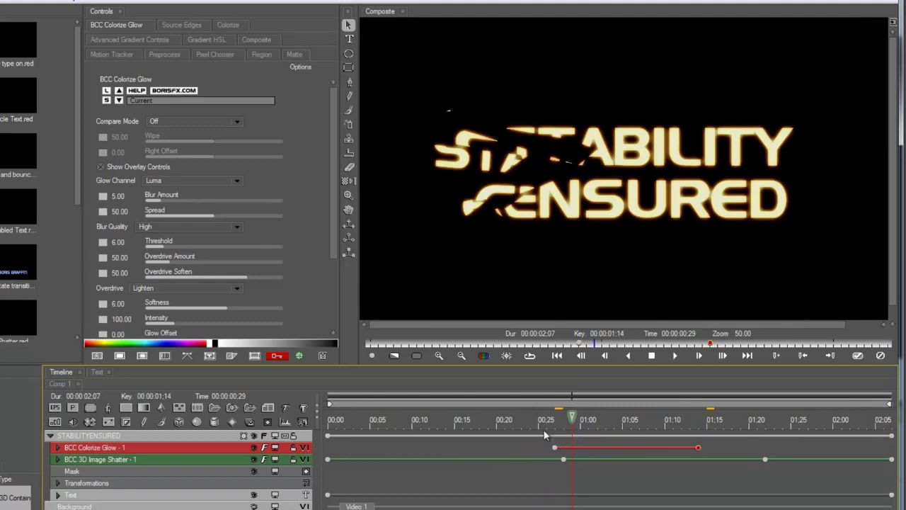
Reduce the glow's Intensity to about 1.3 at its first keyframe, 00:00:00;27
left_click(555, 419)
left_click_drag(489, 425, 568, 447)
left_click(564, 427)
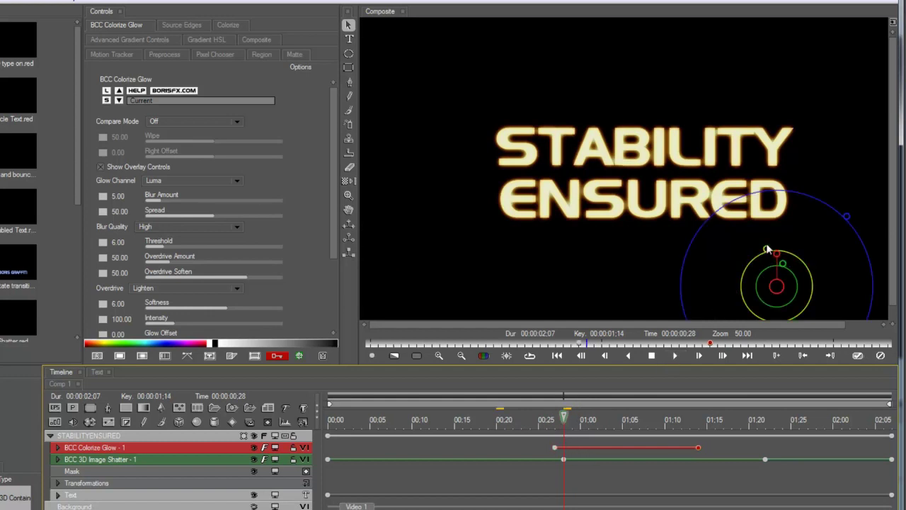
left_click(556, 448)
left_click_drag(765, 249, 775, 287)
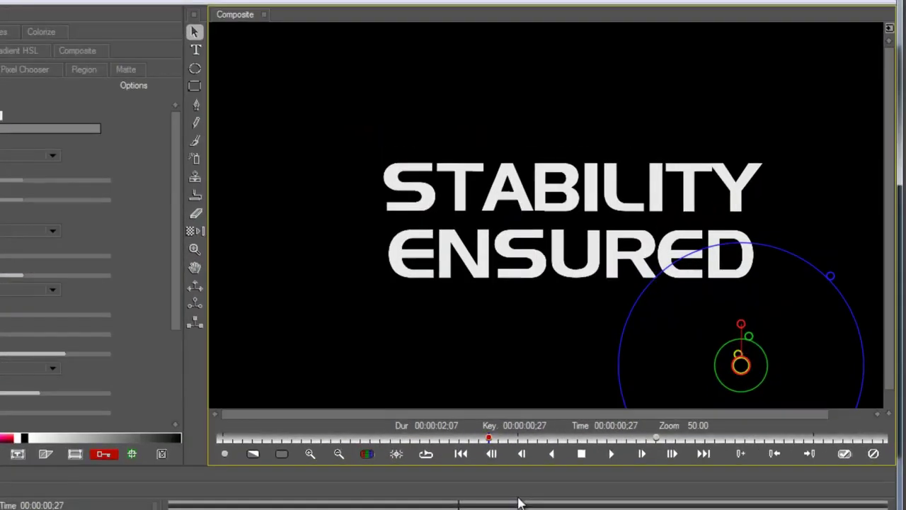
At 00:00:01;00, raise the glow's Intensity and Spread and set the Blur Amount to about 15
left_click(575, 425)
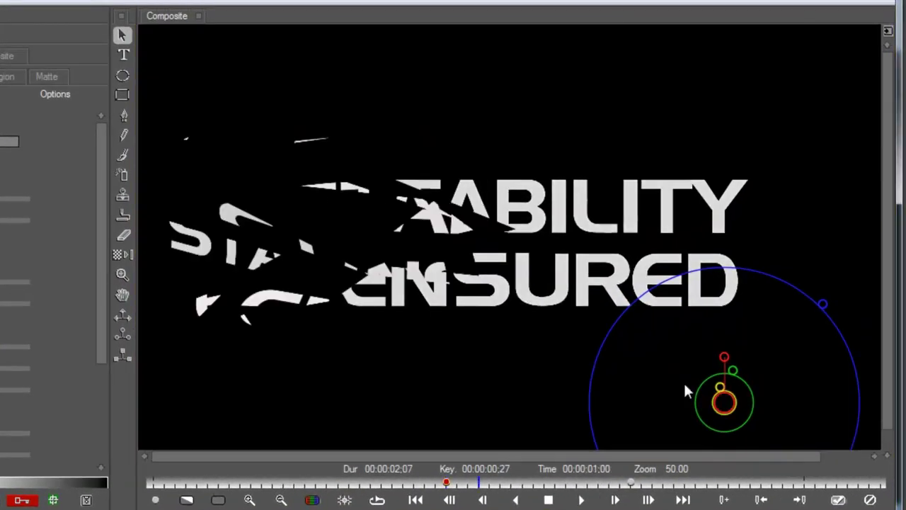
left_click_drag(720, 387, 712, 290)
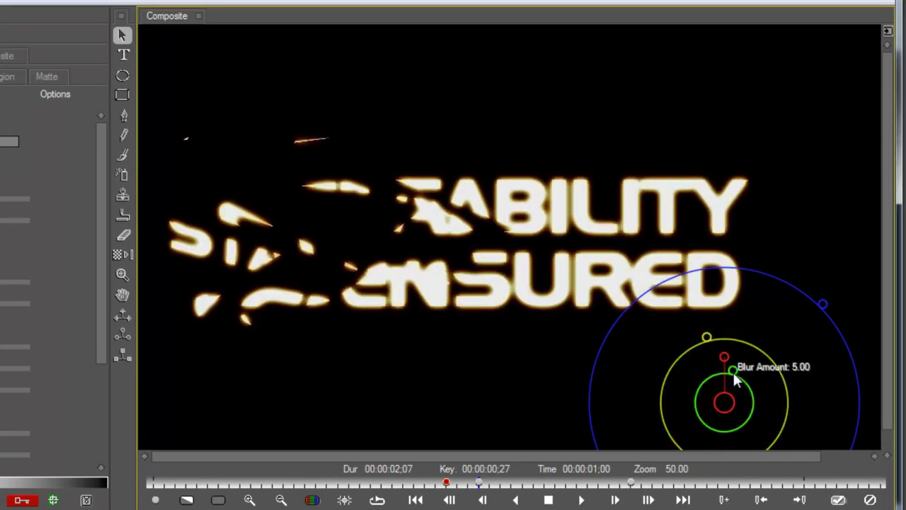
left_click_drag(734, 371, 745, 326)
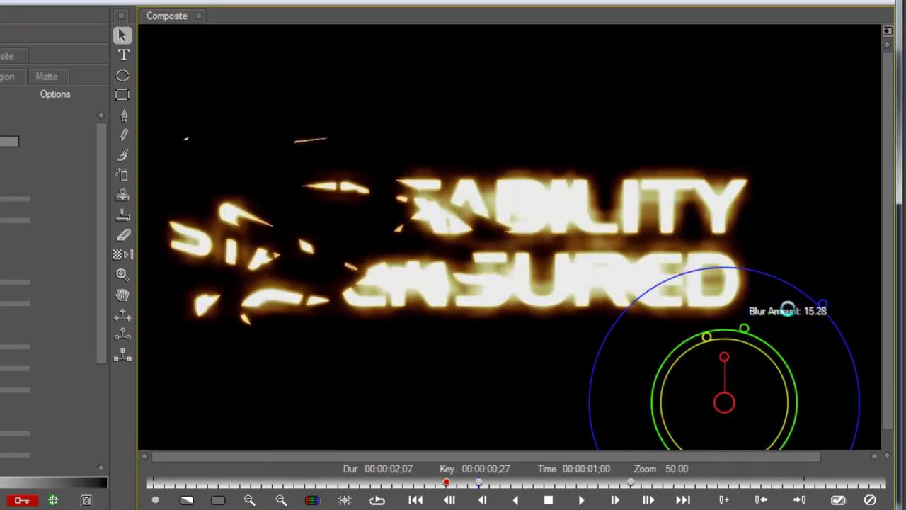
left_click_drag(826, 302, 838, 236)
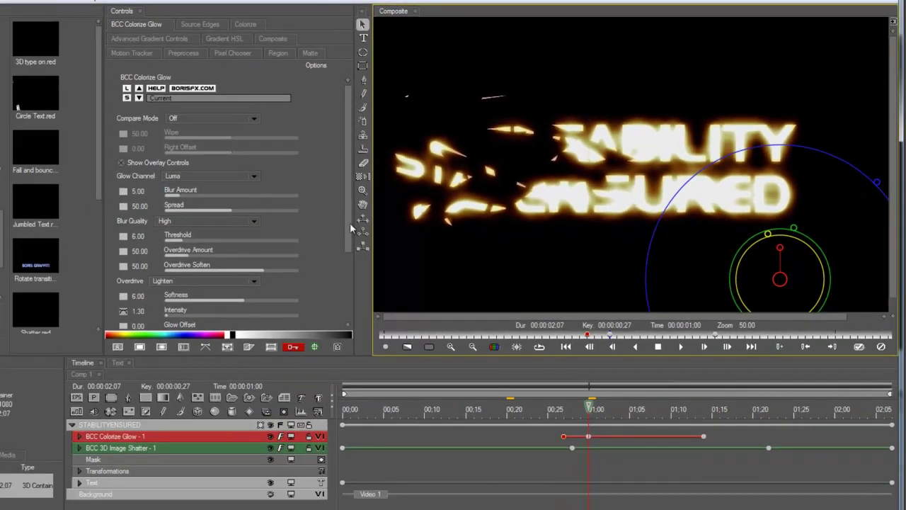
Set the glow's Overdrive Amount to about 113 and its Threshold to about 16.5, both with Constant interpolation
left_click(350, 224)
scroll(348, 285, "down", 2)
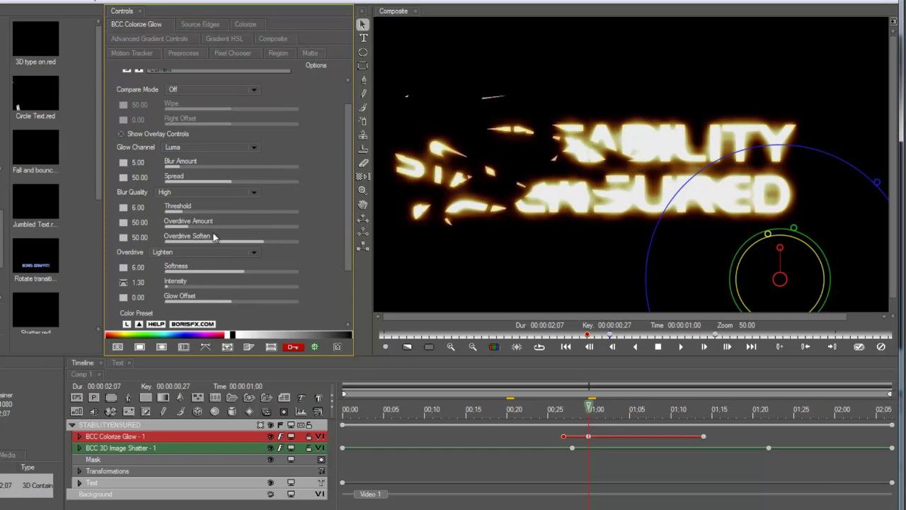
left_click_drag(194, 228, 219, 224)
left_click(123, 221)
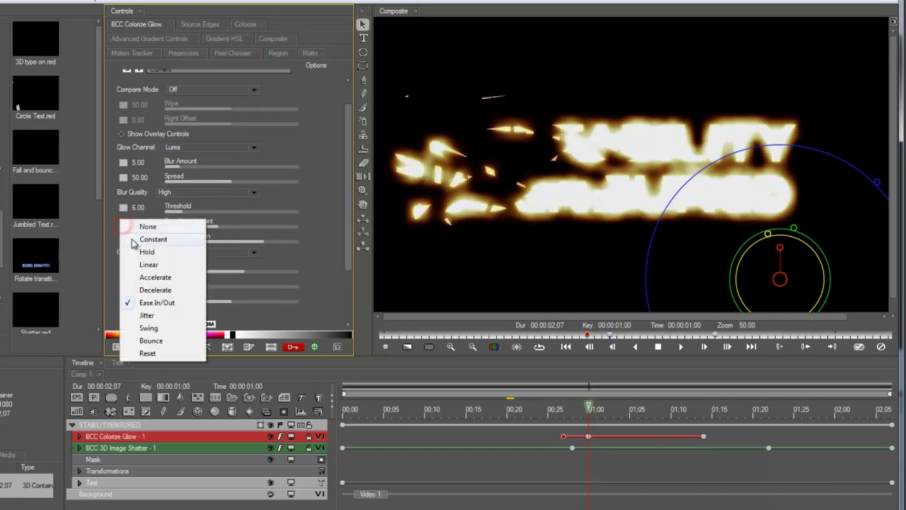
left_click(152, 236)
left_click_drag(183, 212, 216, 216)
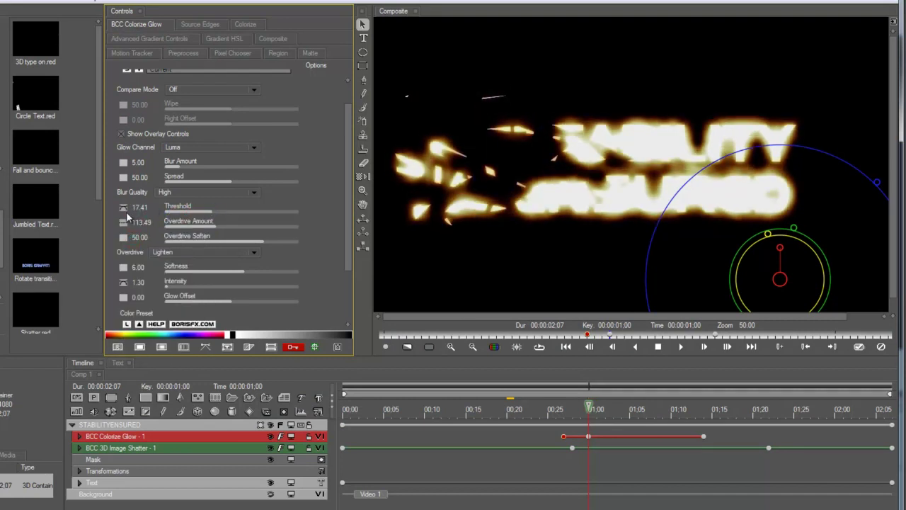
left_click(123, 208)
left_click(152, 222)
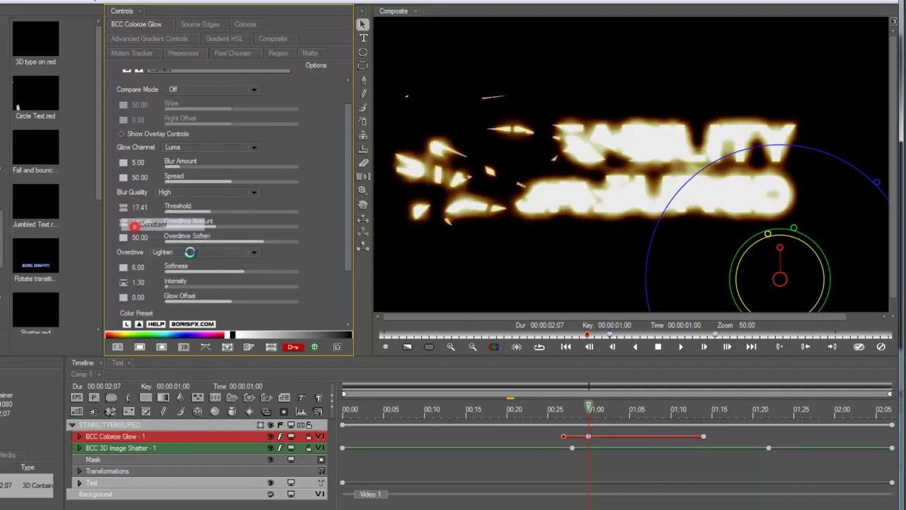
Scrub from the start of the glow through the shatter to check how the two filters work together
left_click(564, 414)
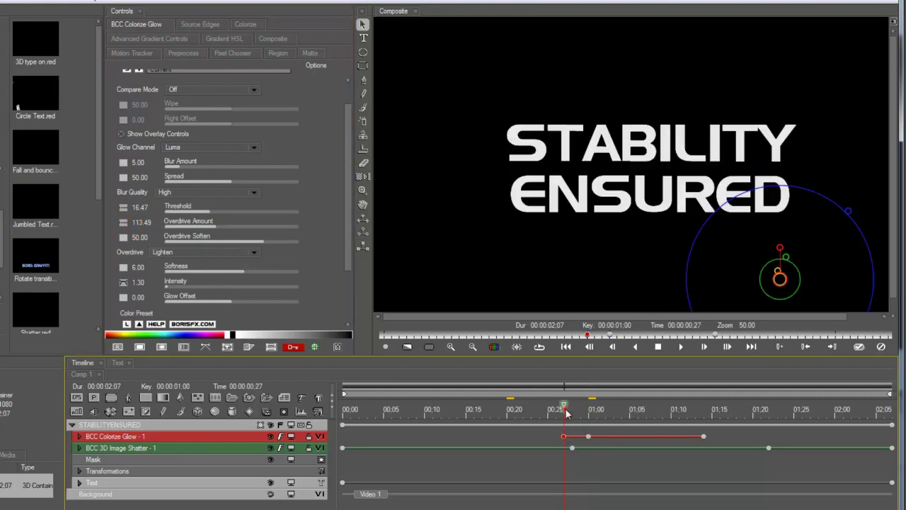
left_click_drag(567, 413, 688, 425)
left_click_drag(574, 442, 759, 447)
left_click(580, 414)
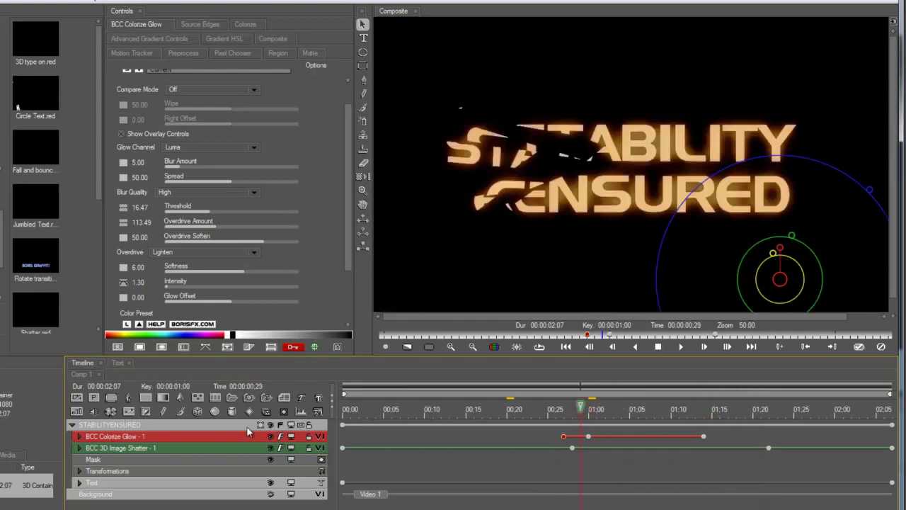
Animate the STABILITYENSURED track's Scale X and Y from 0 at the start to 100 at 00:00:01;00
left_click(202, 425)
key("Home")
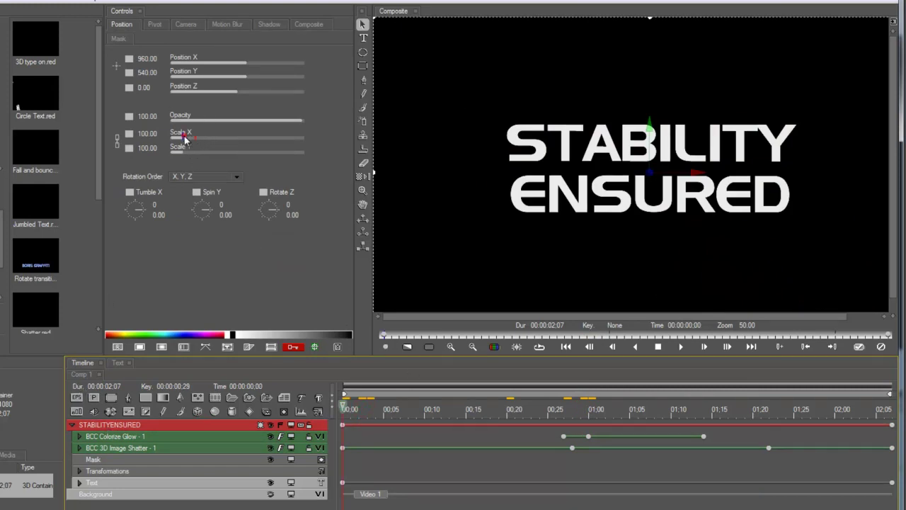
left_click_drag(186, 140, 172, 141)
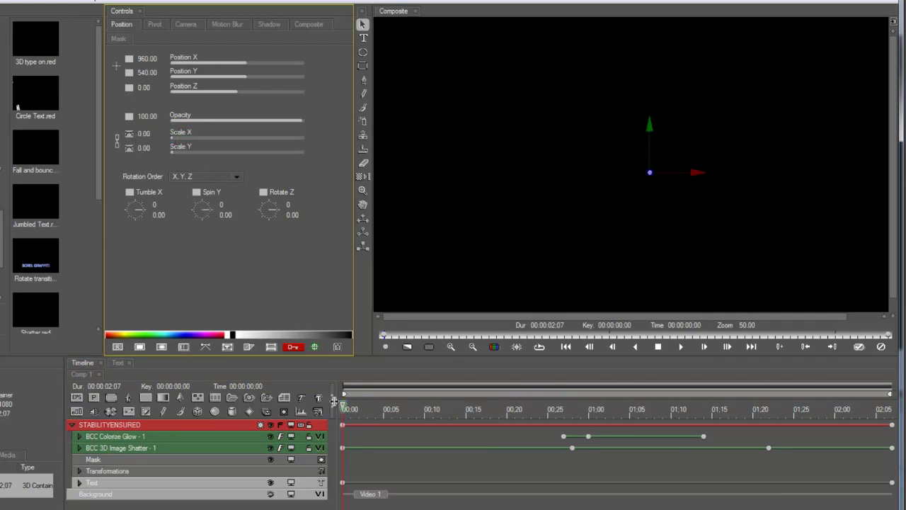
left_click_drag(347, 409, 592, 424)
left_click(150, 133)
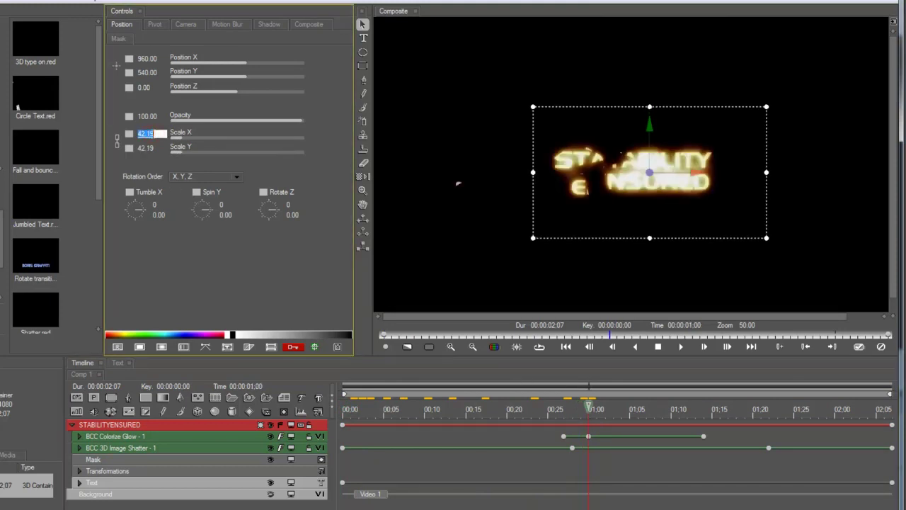
type("100")
key("Return")
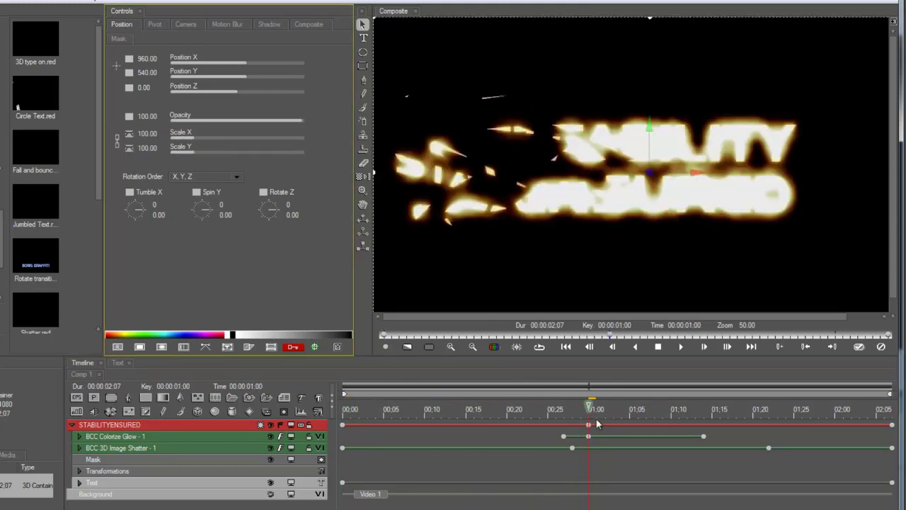
Set the STABILITYENSURED track's Spin Y to 49 degrees at 00:00:01;15
left_click_drag(711, 415, 895, 426)
left_click_drag(828, 420, 745, 415)
mouse_move(608, 413)
left_mouse_down()
mouse_move(566, 414)
mouse_move(606, 414)
left_mouse_up()
left_click(713, 419)
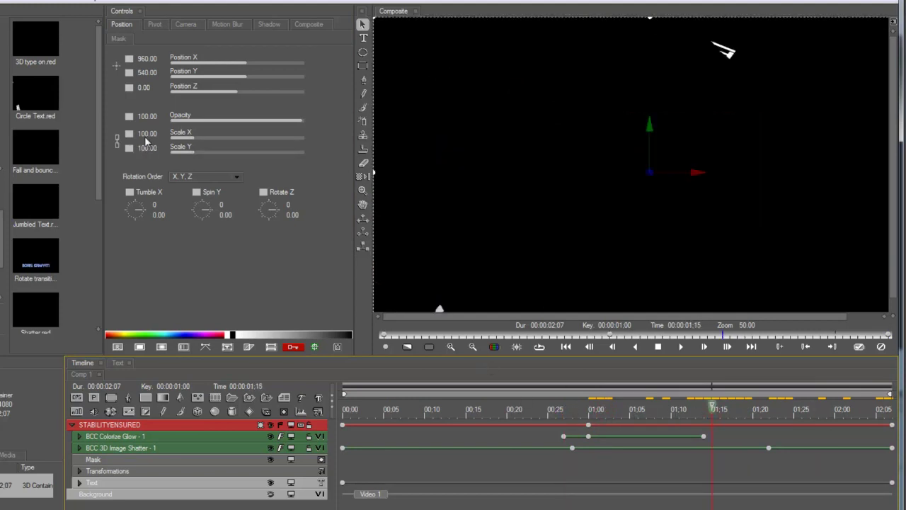
left_click_drag(209, 206, 210, 222)
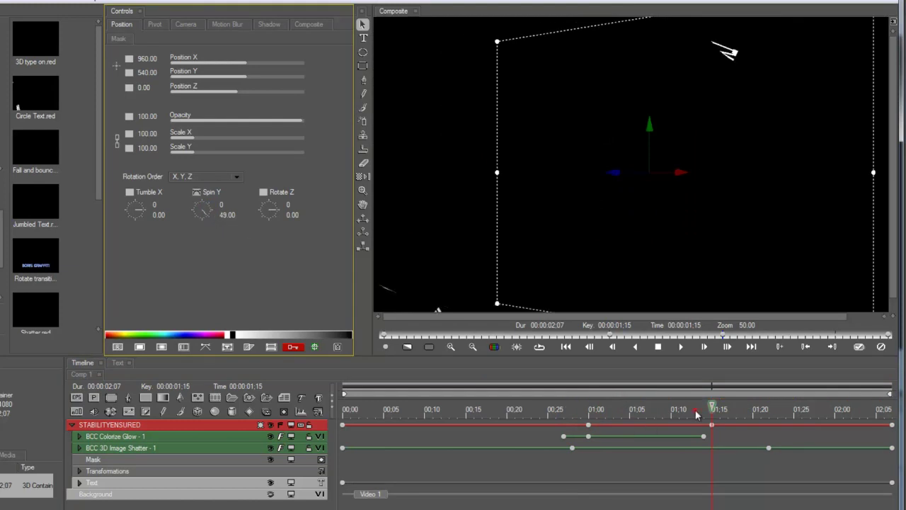
Scrub through the finished title animation, apply it and return to the Vegas Pro project
left_click_drag(684, 415, 811, 408)
left_click(859, 347)
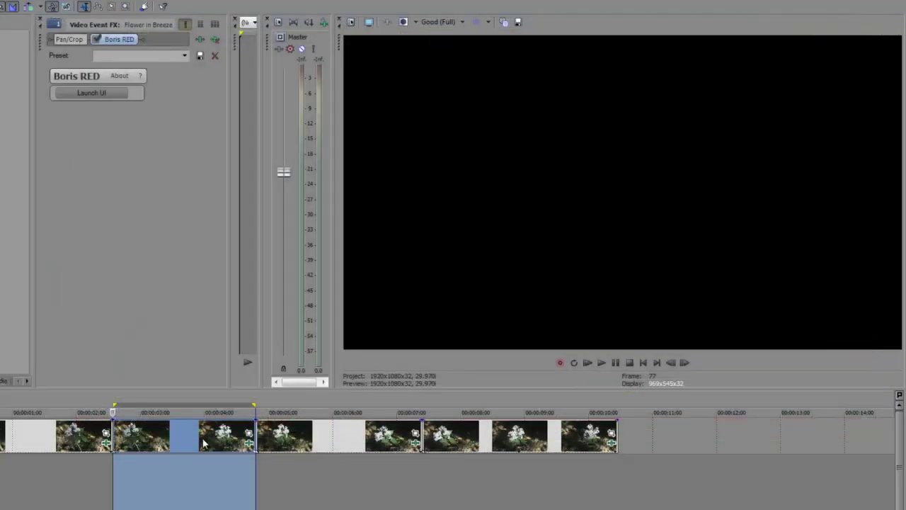
Scrub through the smoky BORIS RED clip on the timeline and open its effect in Boris RED
left_click(200, 437)
left_click(303, 434)
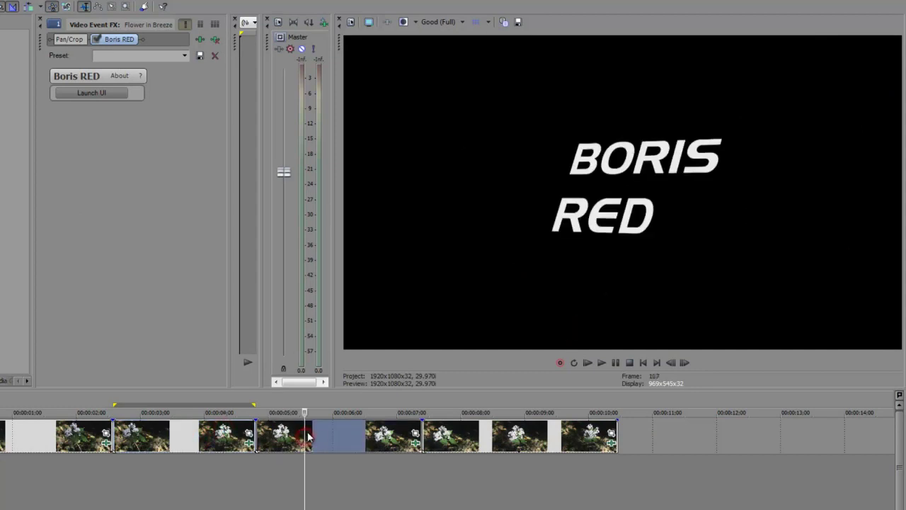
left_click(320, 431)
left_click(378, 435)
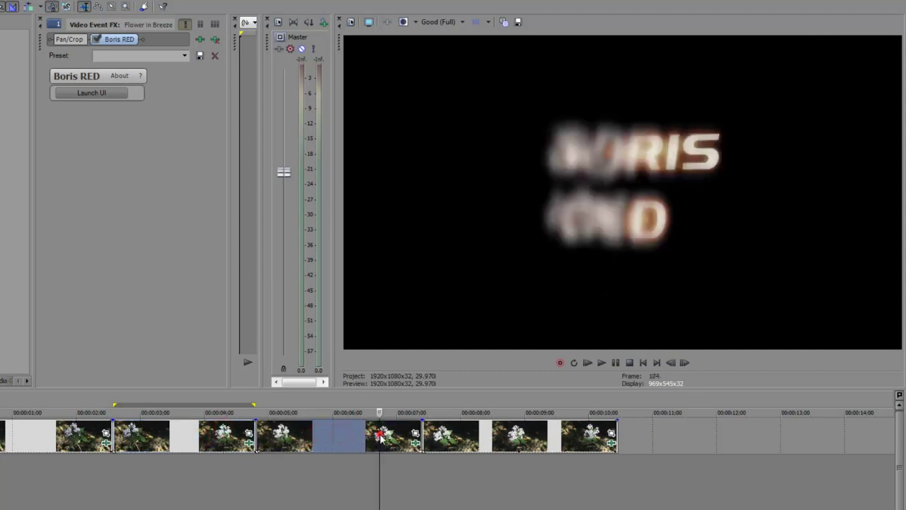
left_click(397, 439)
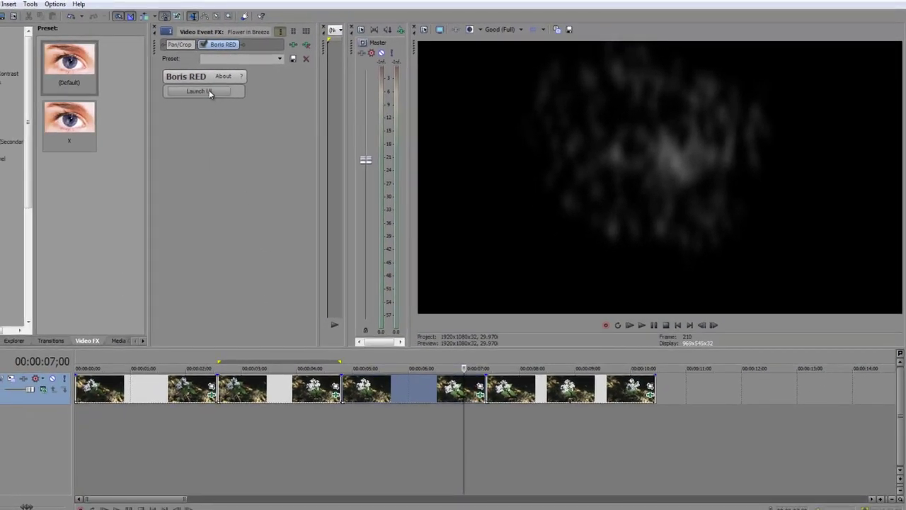
left_click(209, 91)
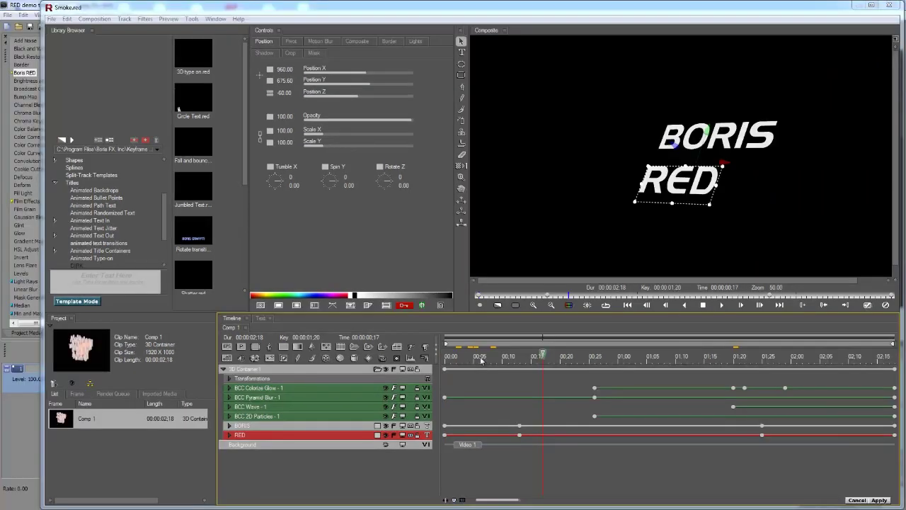
Scrub the smoke animation and delete the 3D Container holding the BORIS and RED titles and their filters
left_click(481, 361)
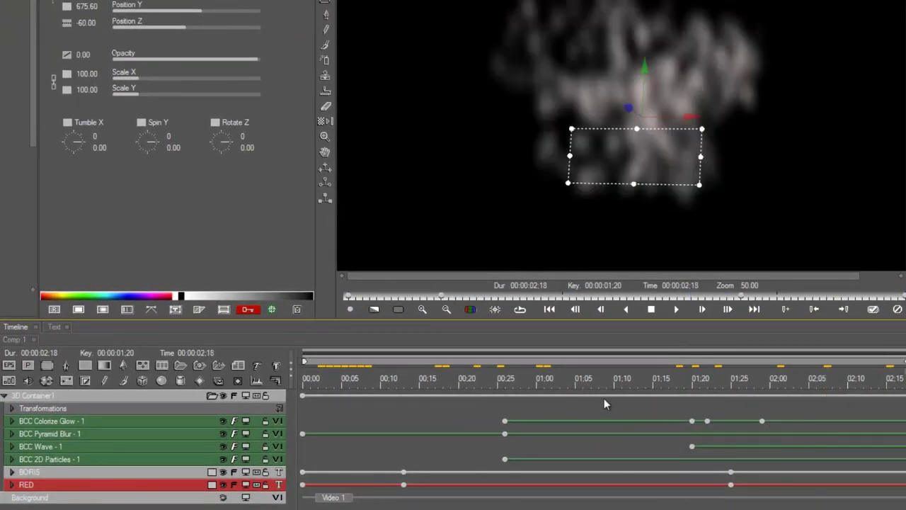
left_click_drag(604, 398, 521, 429)
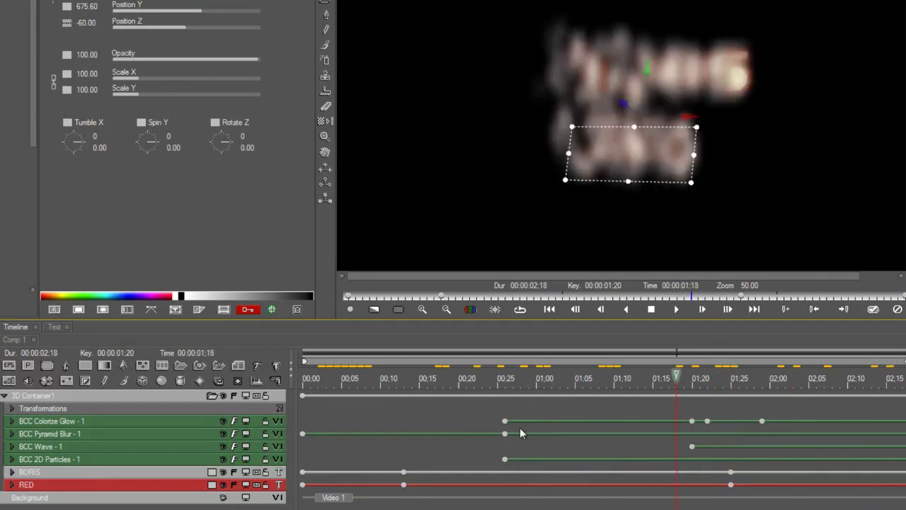
left_click(64, 473)
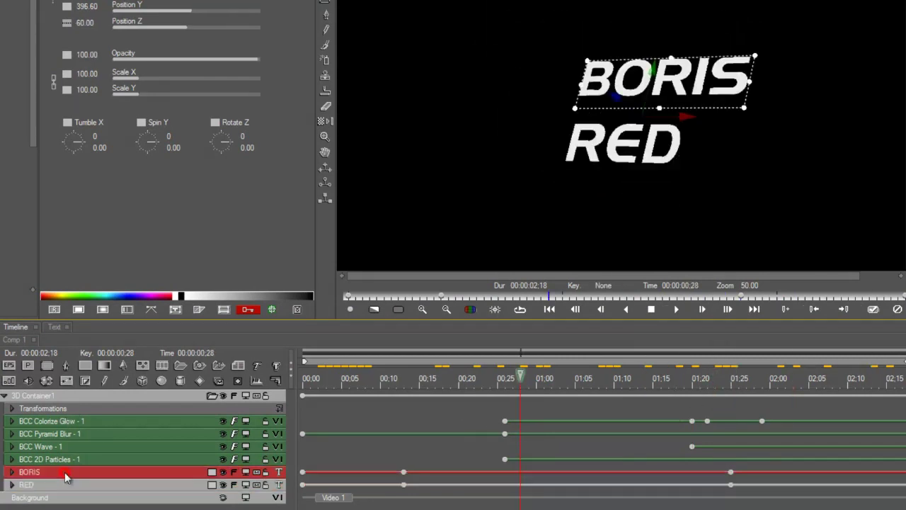
left_click(78, 399)
key("Delete")
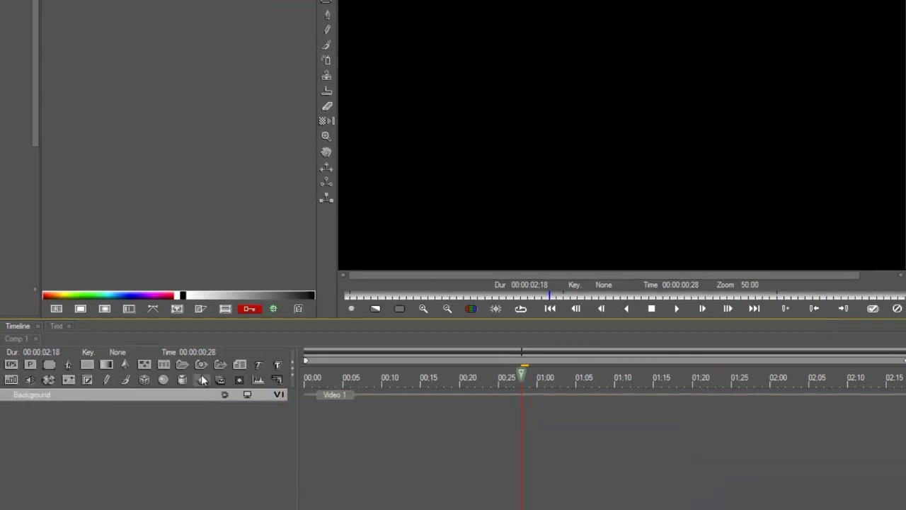
Add a text track reading "This is Great!" to the emptied composition
left_click(259, 365)
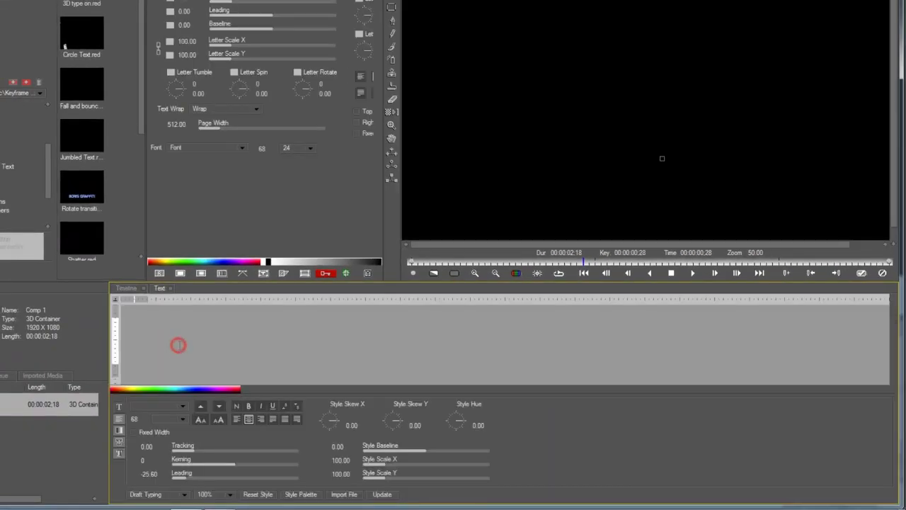
type("This is")
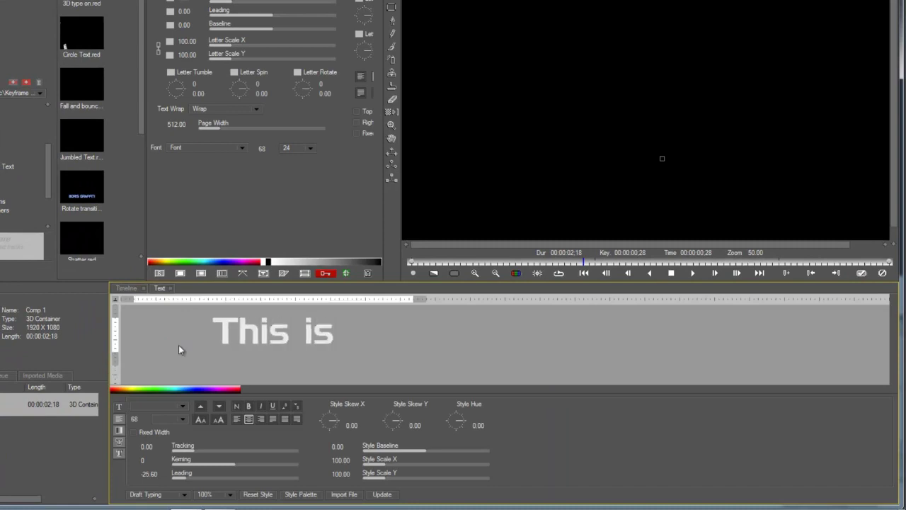
type(" Great!")
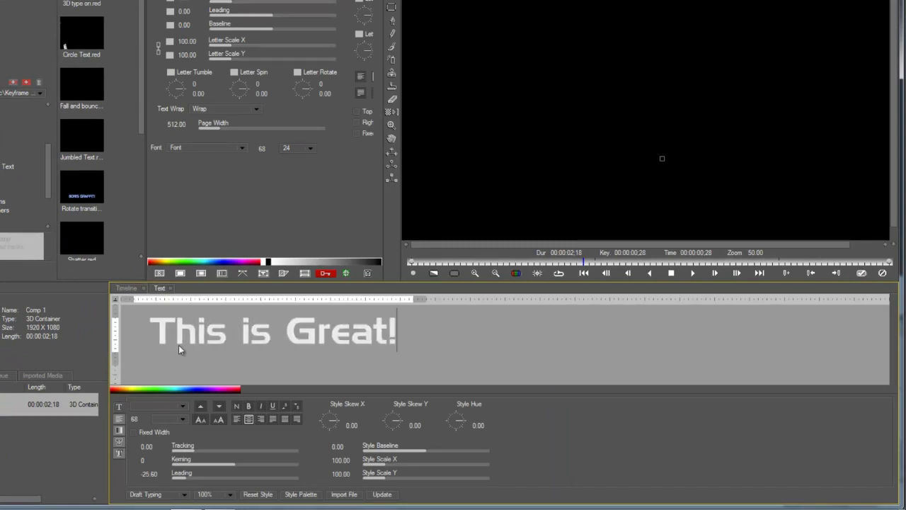
left_click(382, 495)
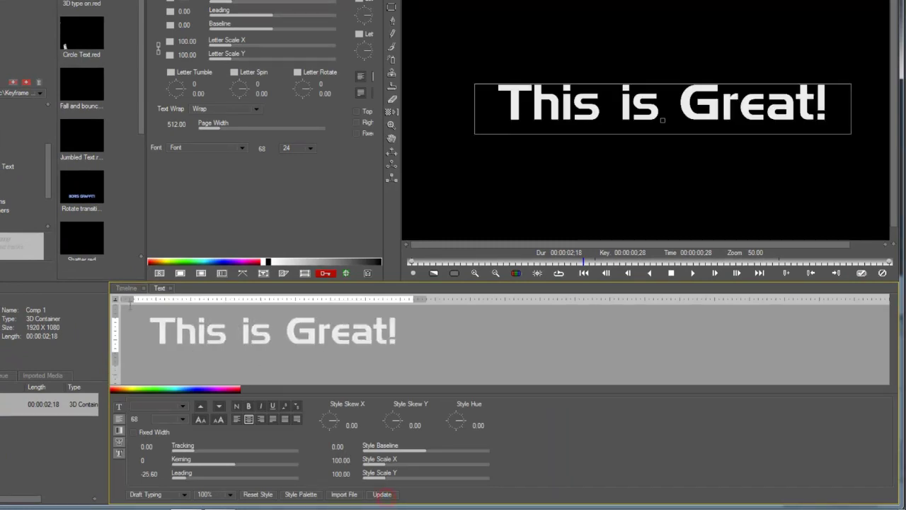
left_click(129, 291)
left_click(202, 415)
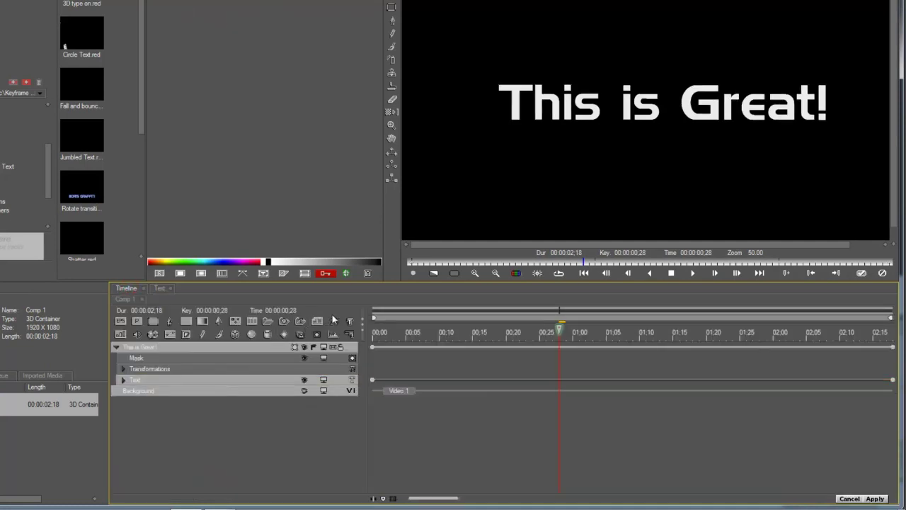
Add a second text track reading "Calorie Intake"
left_click(333, 320)
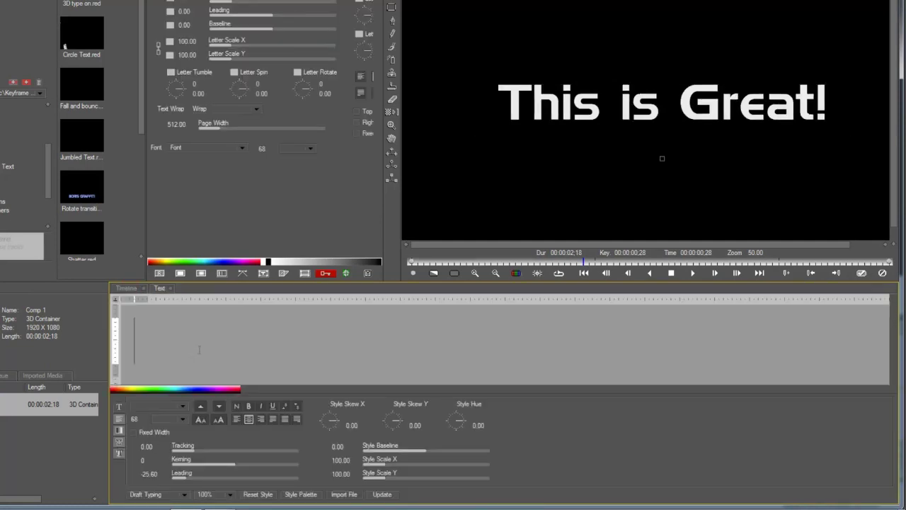
type("Cal")
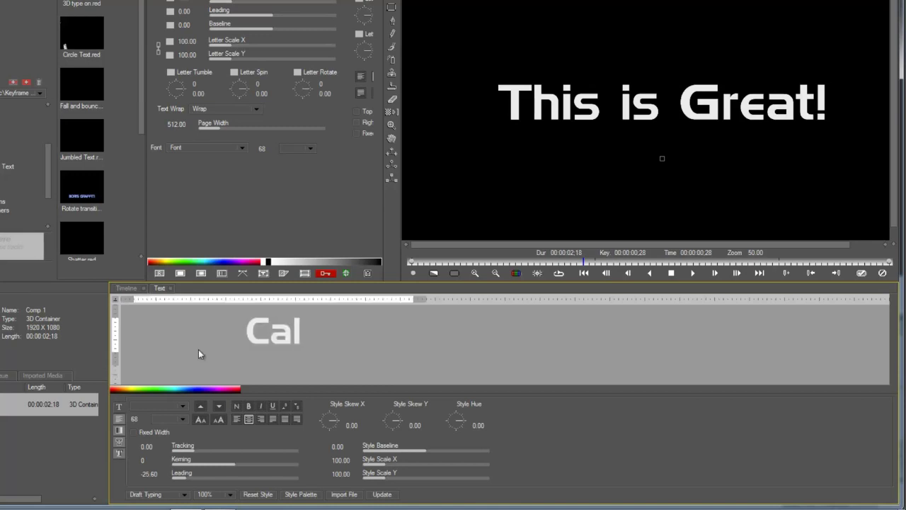
type("orie Intake")
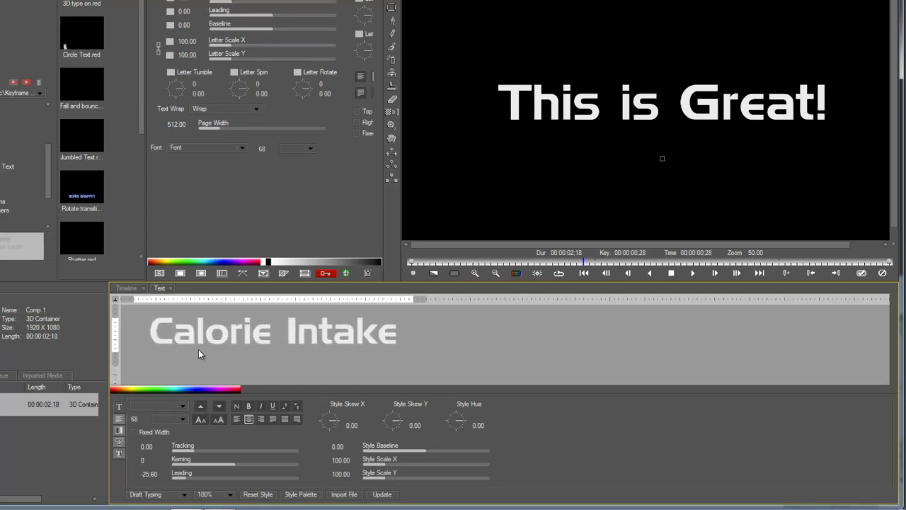
left_click(380, 495)
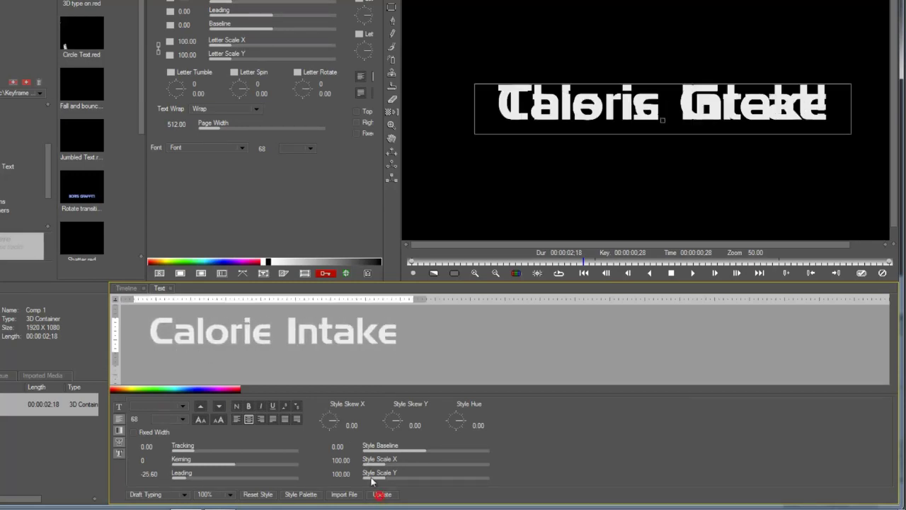
left_click(125, 289)
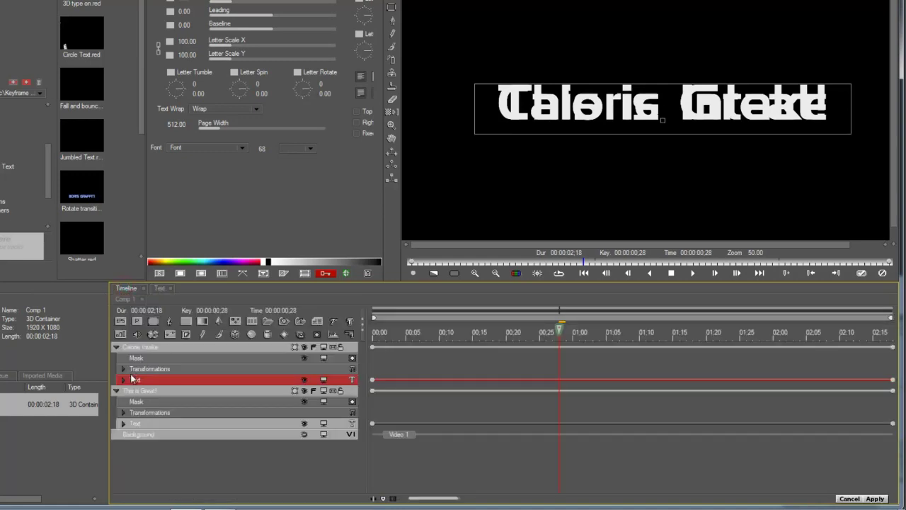
Collapse the This is Great! and Calorie Intake tracks in the timeline
left_click(125, 389)
left_click(117, 391)
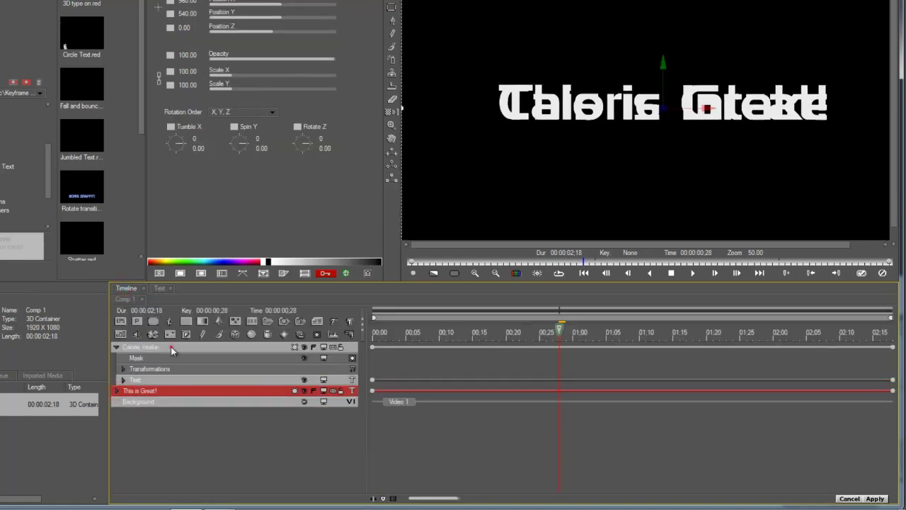
left_click(172, 347)
left_click(117, 347)
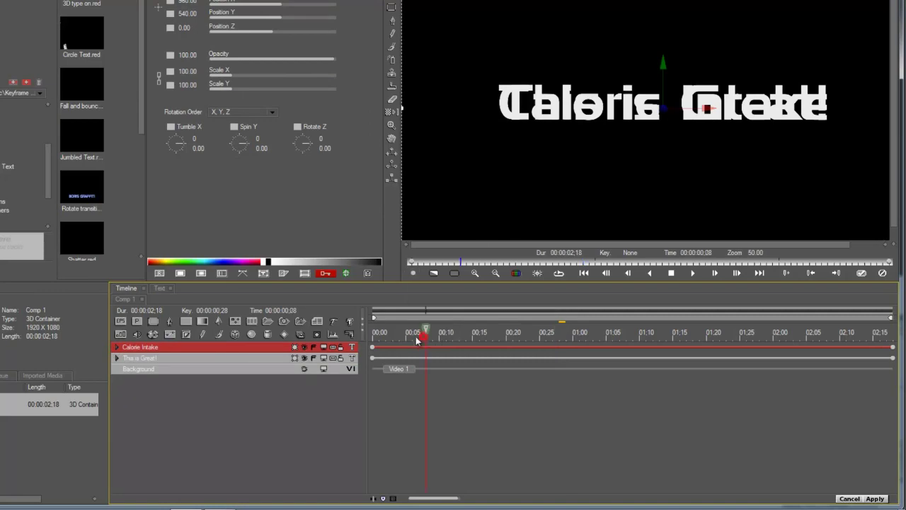
At the start of the composition, move the Calorie Intake title straight up out of the frame
left_click_drag(418, 340, 359, 342)
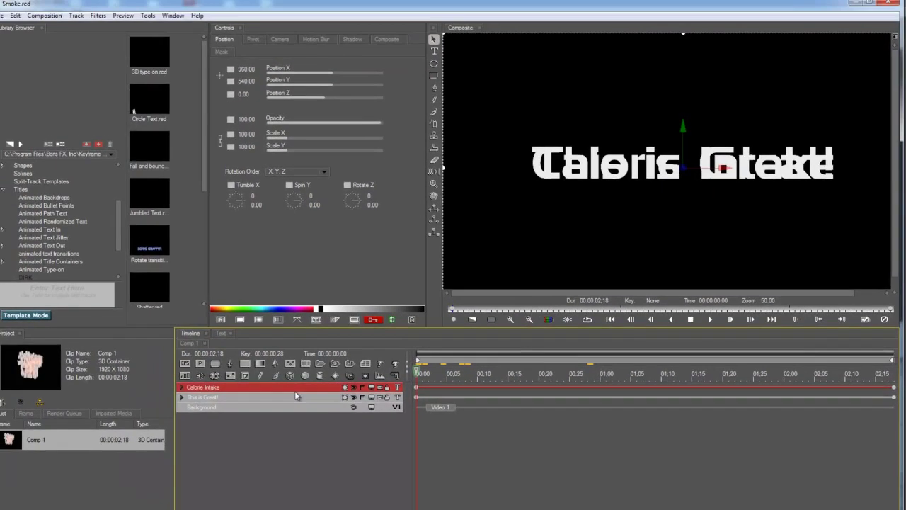
scroll(681, 155, "down", 1)
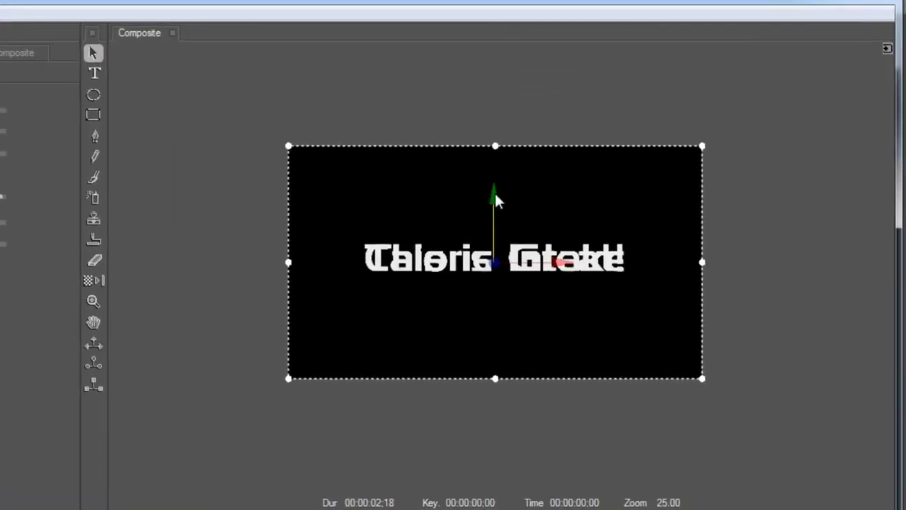
left_click_drag(662, 128, 667, 94)
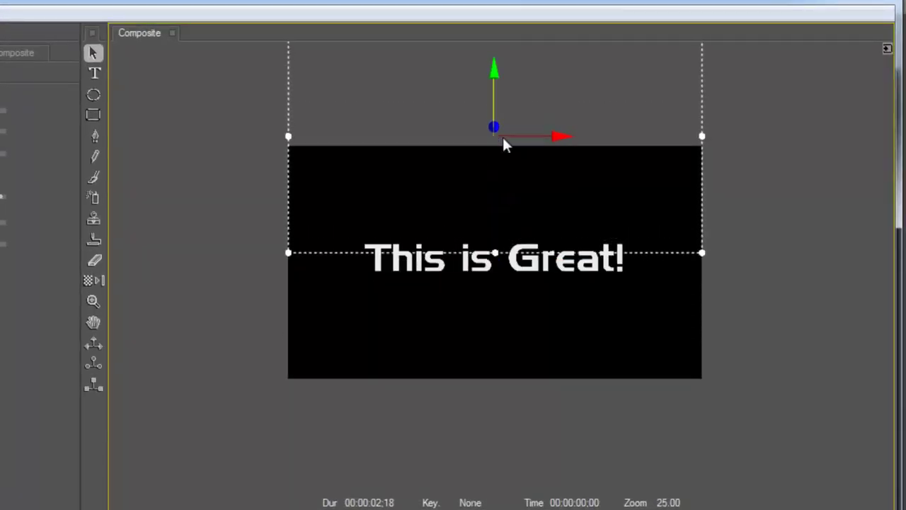
left_click_drag(502, 144, 503, 120)
At 00:00:00;00, move the This is Great! title straight down below the frame to Position Y about 1223
left_click(457, 263)
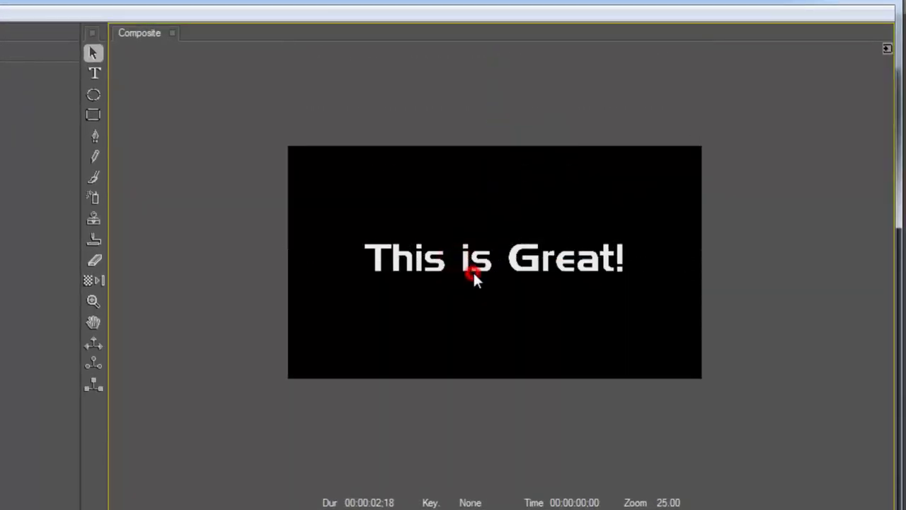
left_click(394, 344)
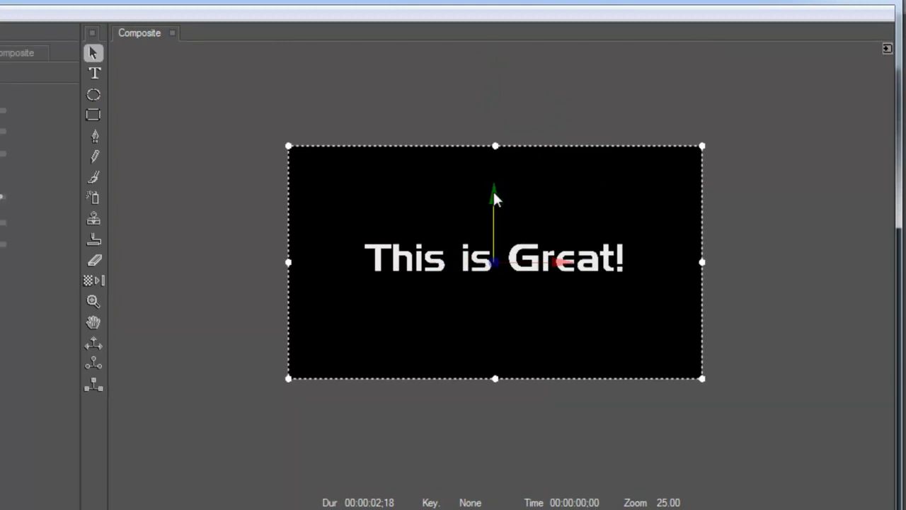
left_click_drag(494, 192, 498, 272)
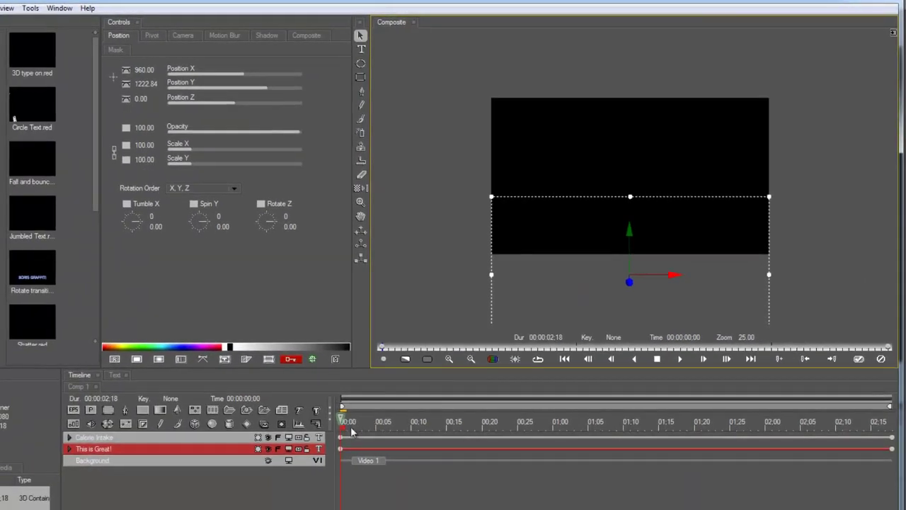
At 00:00:00;22, bring This is Great! to Position Y about 674 and Calorie Intake to about 464, stacking both titles
left_click_drag(343, 426, 497, 417)
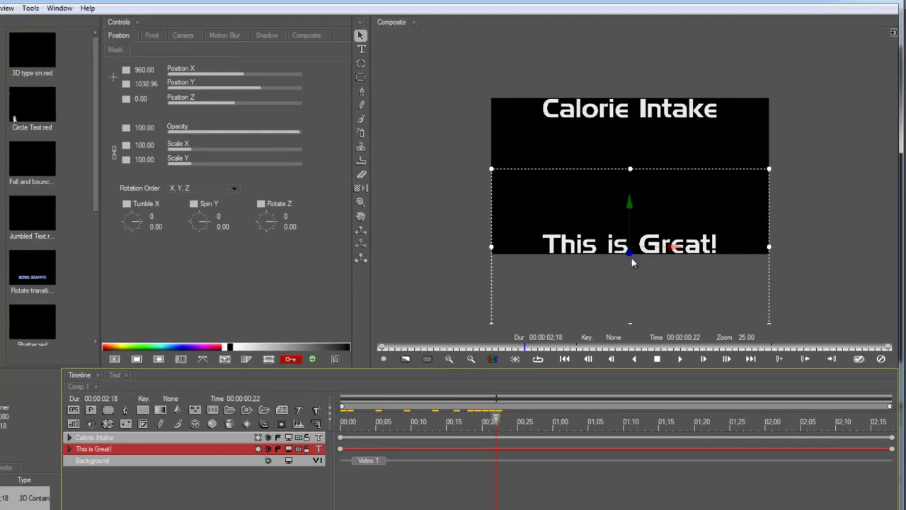
left_click_drag(633, 204, 638, 179)
left_click(645, 115)
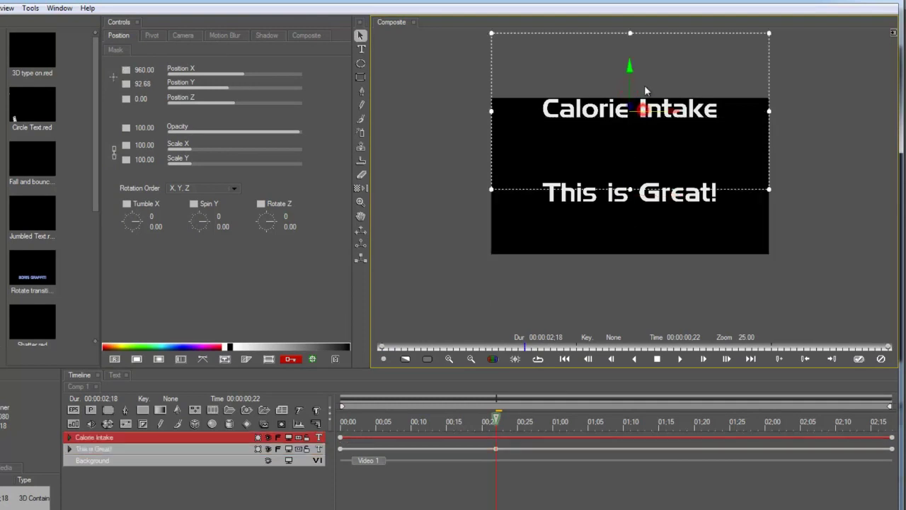
left_click_drag(634, 67, 631, 92)
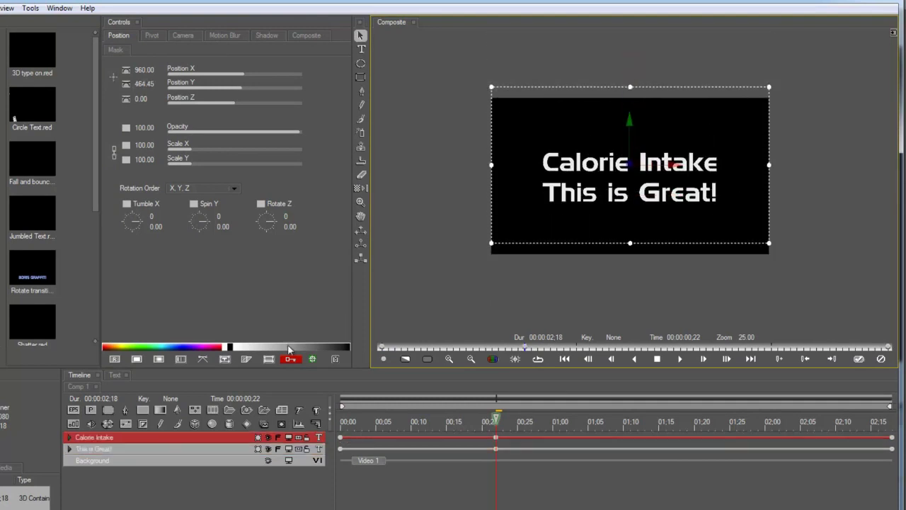
Set the Position Y interpolation at 00:00:00;22 to Hold for both the Calorie Intake and This is Great! tracks
left_click(130, 85)
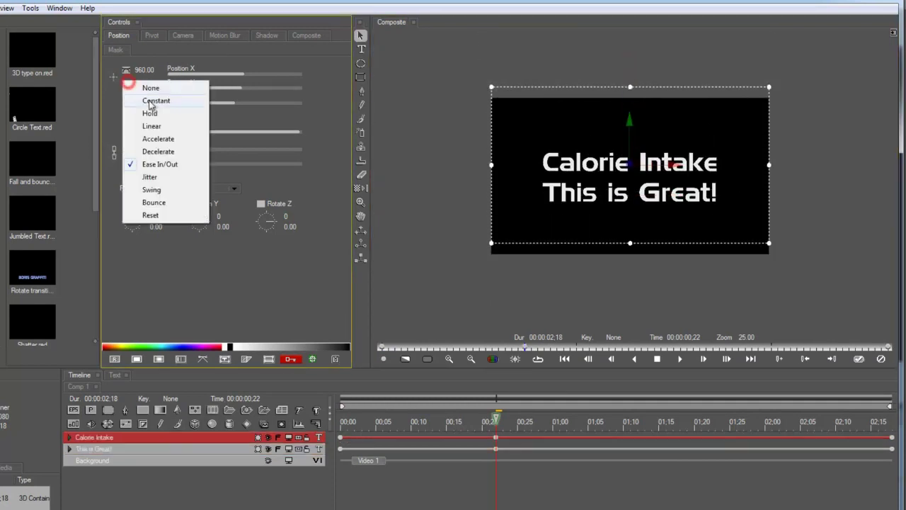
left_click(150, 109)
left_click(161, 452)
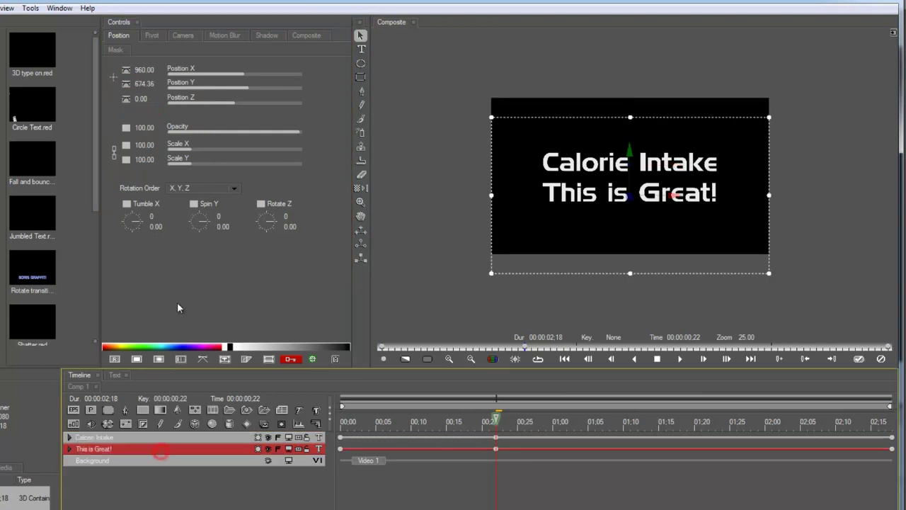
left_click(126, 86)
left_click(141, 114)
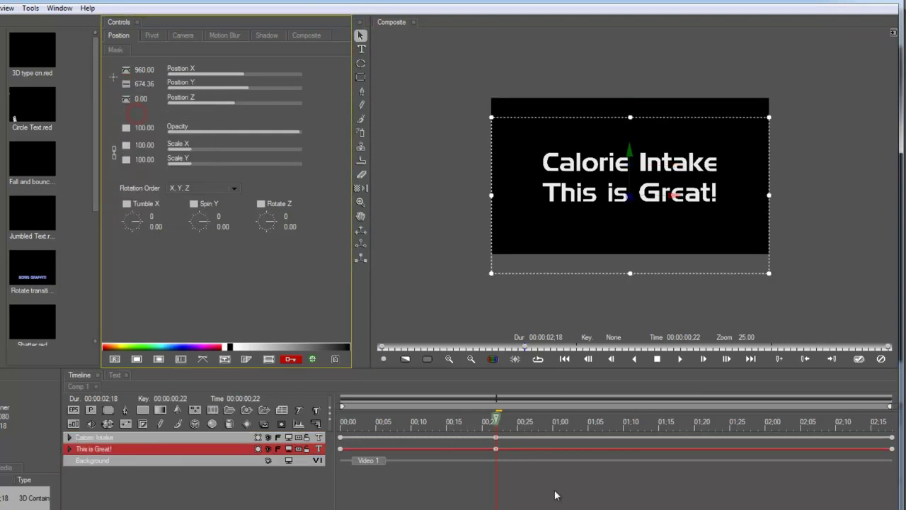
Apply the BCC 2D Particles filter above both title tracks and scrub to 00:00:01;17 to preview it
left_click_drag(489, 426, 533, 451)
left_click(136, 485)
left_click(60, 25)
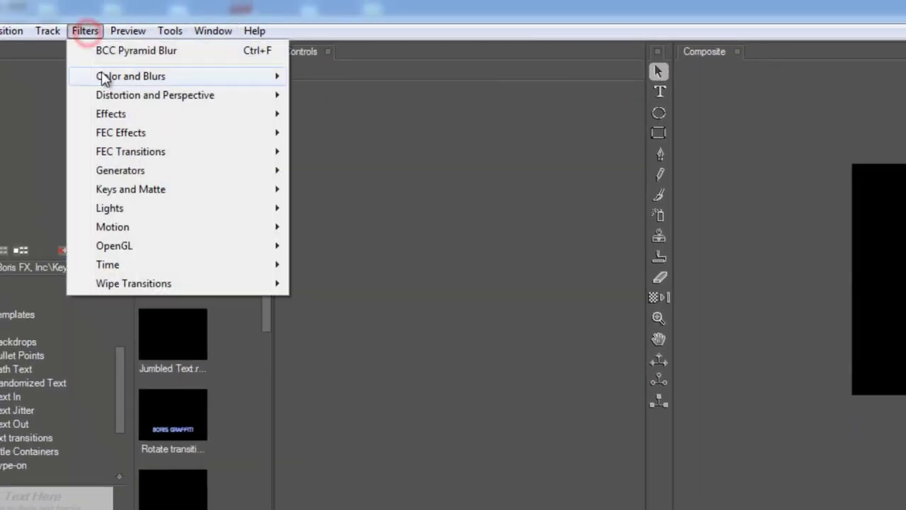
mouse_move(177, 95)
left_click(365, 101)
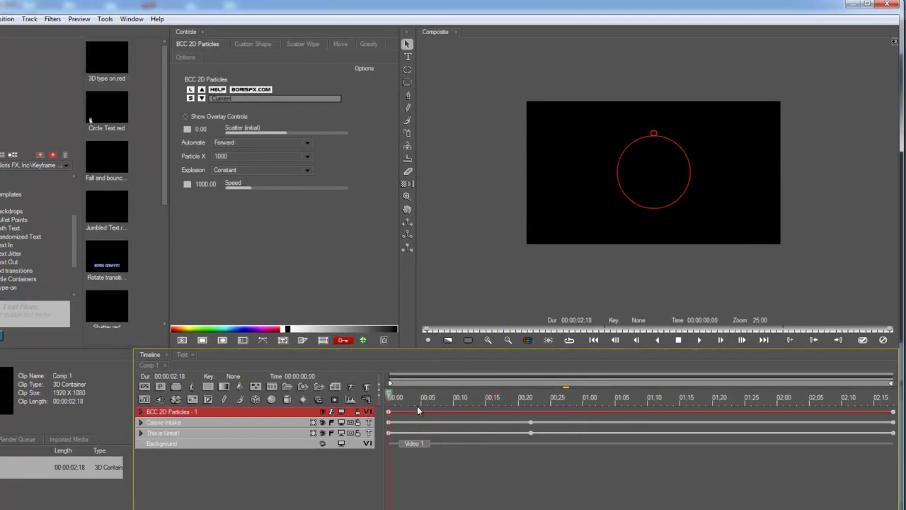
left_click_drag(578, 418, 693, 410)
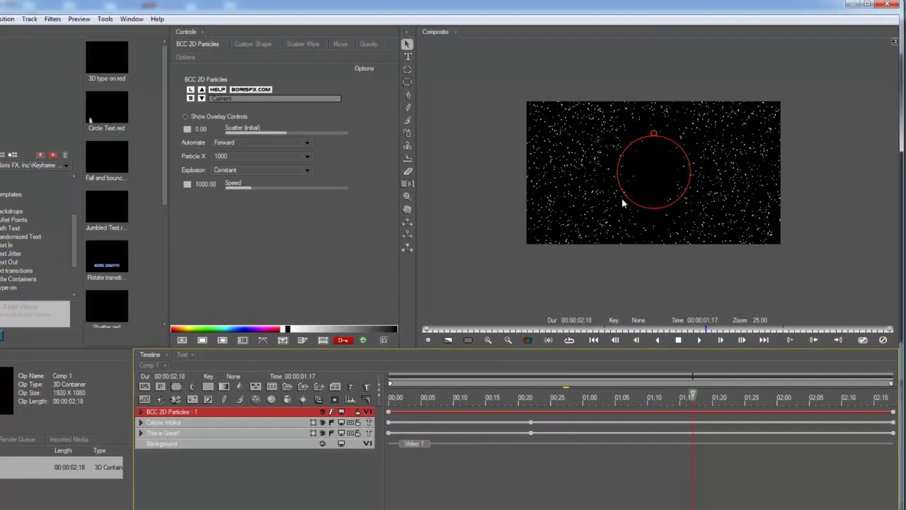
At 00:00:00;20, turn on the Scatter Wipe in the BCC 2D Particles filter
scroll(621, 203, "up", 1)
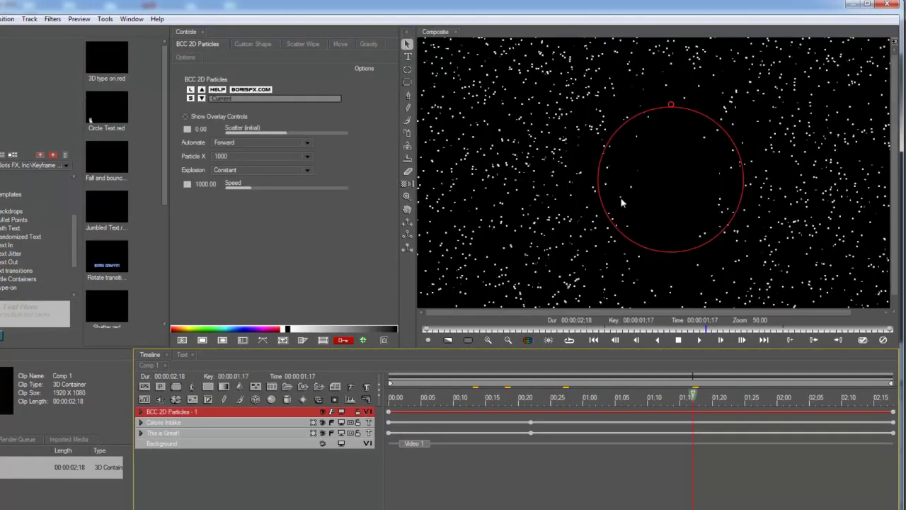
left_click(519, 407)
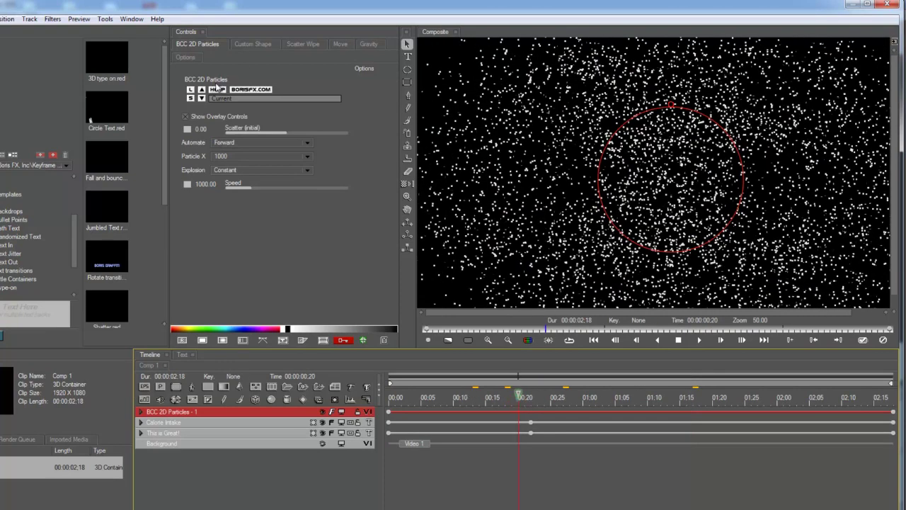
left_click(262, 44)
left_click(306, 44)
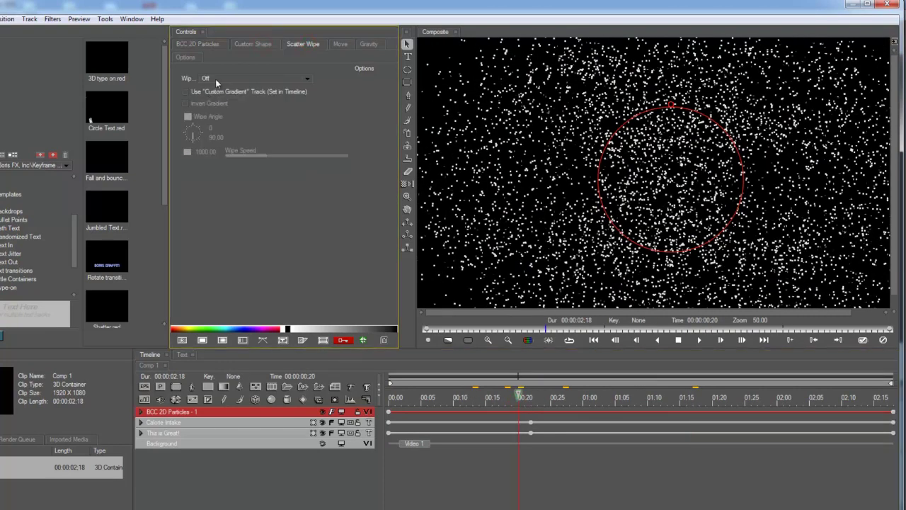
left_click(216, 79)
left_click(220, 88)
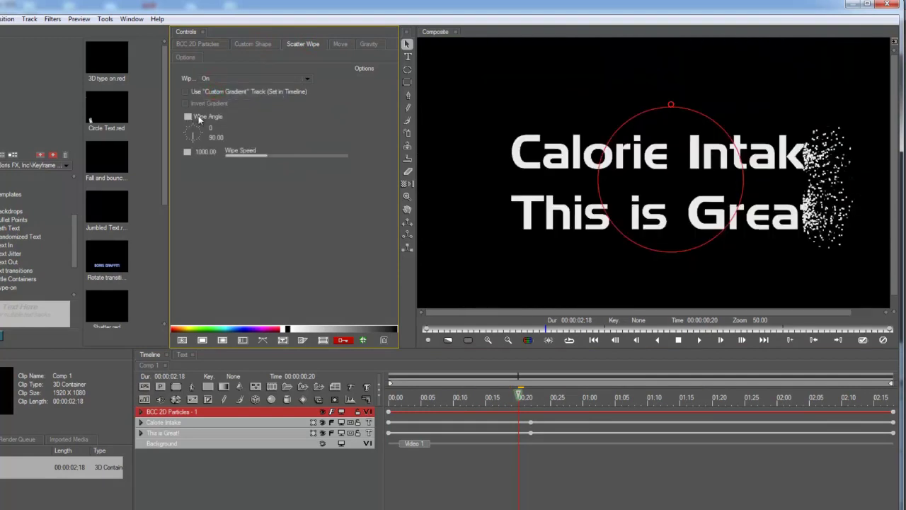
Set the scatter wipe's angle to 270 with Constant interpolation and scrub through the timeline to preview it
left_click(188, 116)
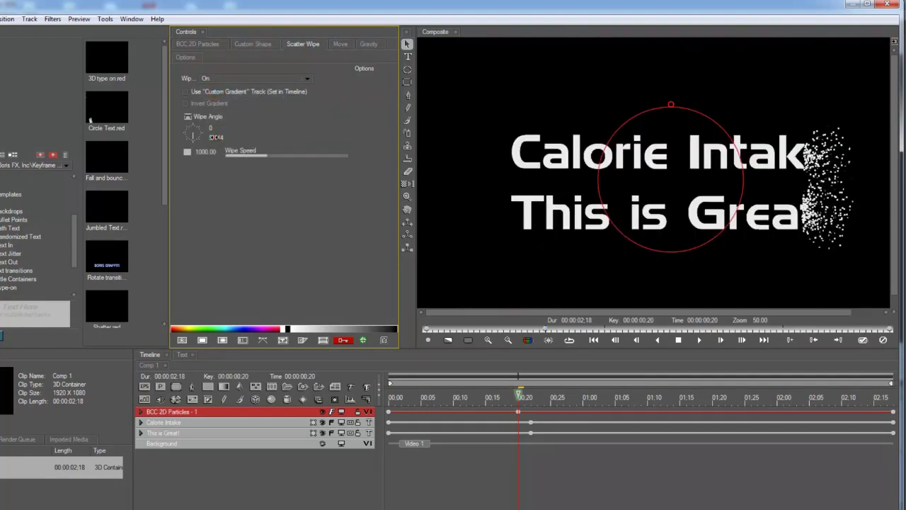
key("Return")
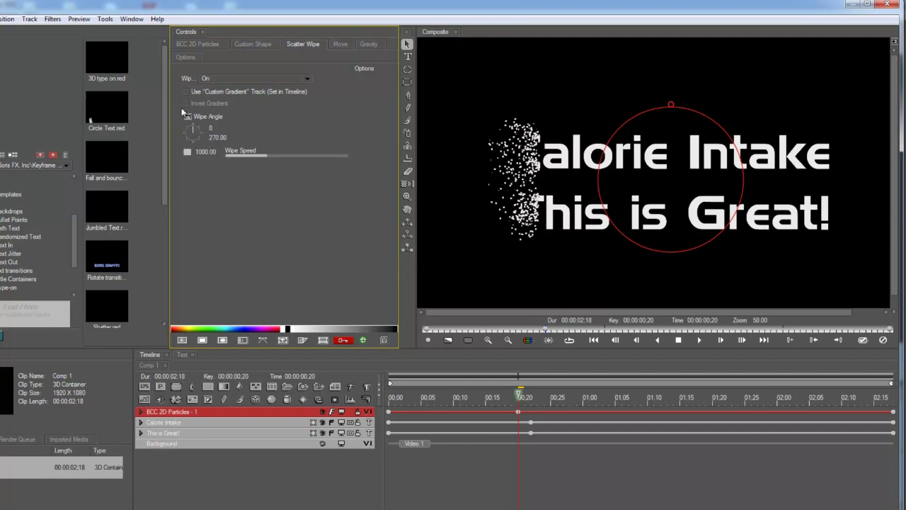
left_click(187, 116)
left_click(201, 131)
left_click_drag(437, 397, 741, 402)
left_click(596, 373)
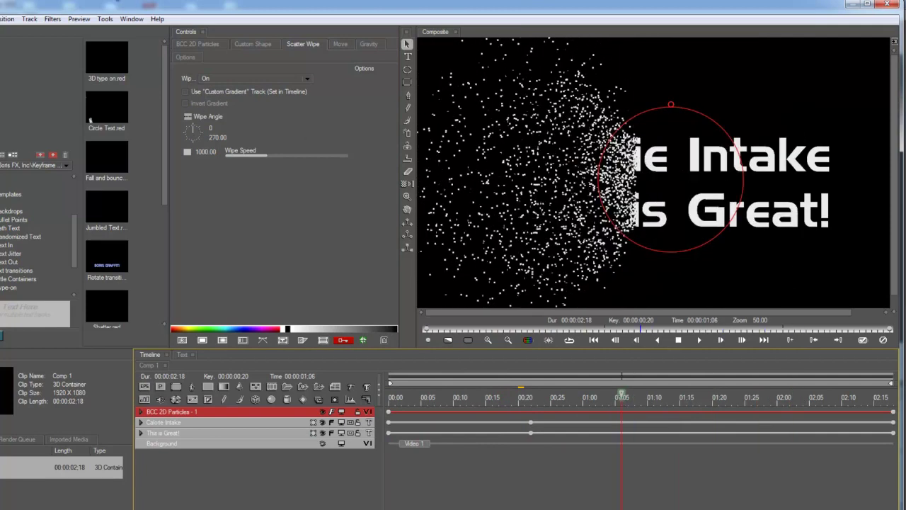
Change the Automate mode of the 2D Particles filter to Manual
left_click(198, 44)
left_click(225, 144)
left_click(240, 146)
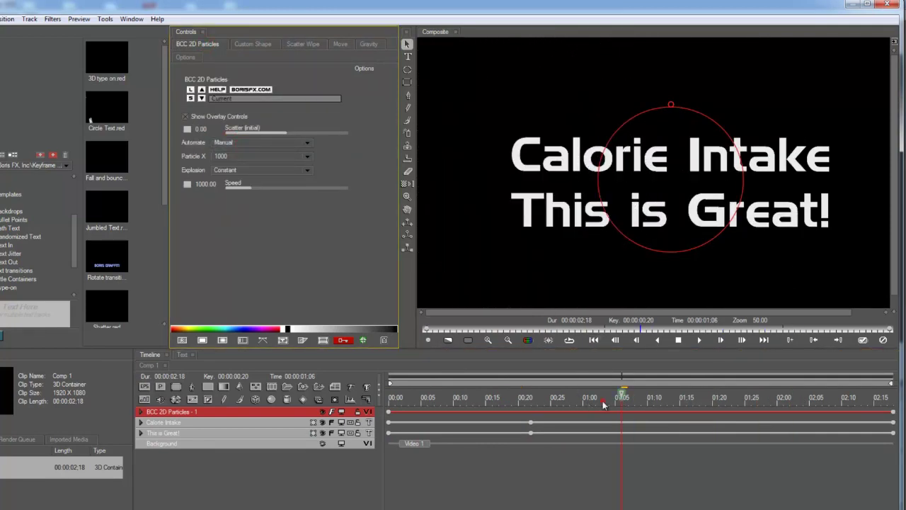
Key Scatter (Initial) with Linear interpolation at 00:00:01;01 and raise it to about 2720 at 00:00:02;01
left_click_drag(604, 404, 593, 402)
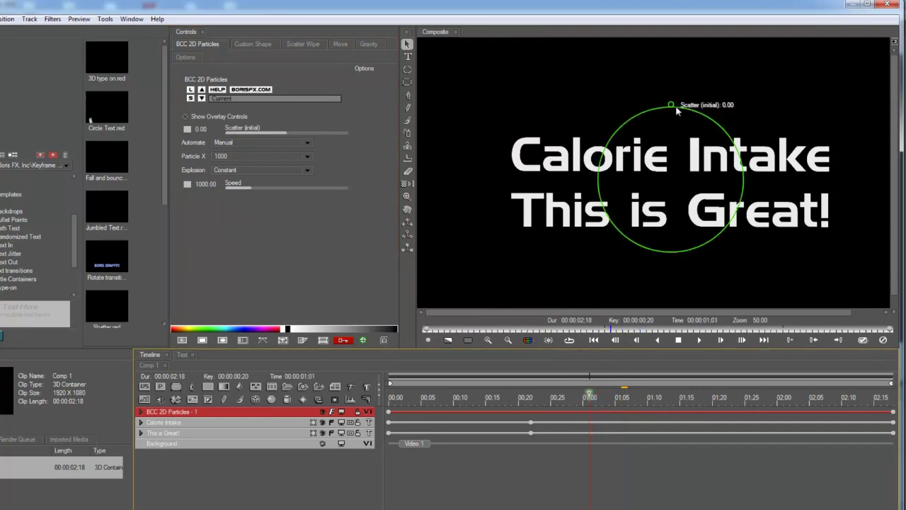
left_click(187, 130)
left_click(208, 170)
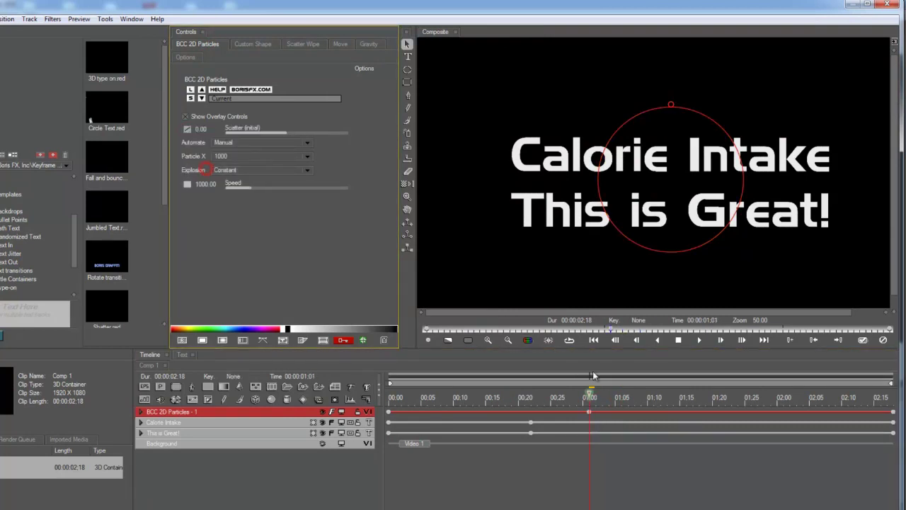
left_click_drag(614, 400, 785, 398)
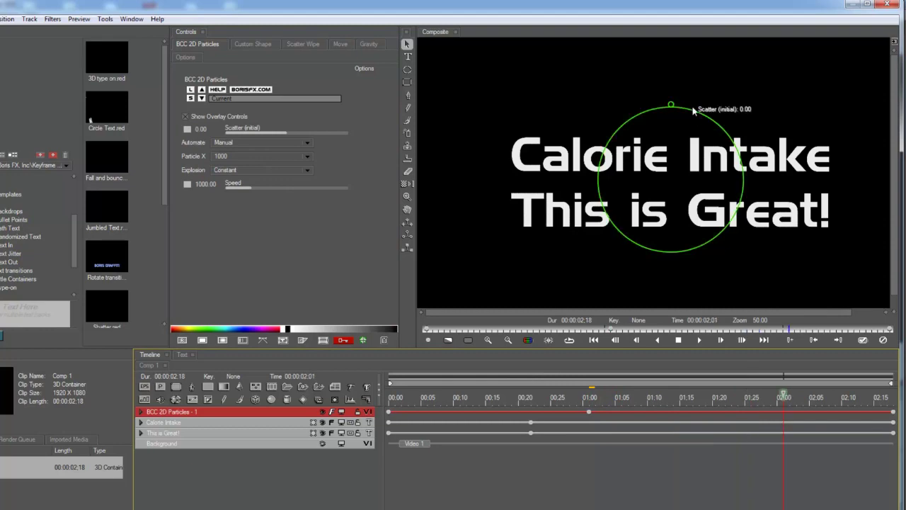
left_click_drag(672, 105, 685, 58)
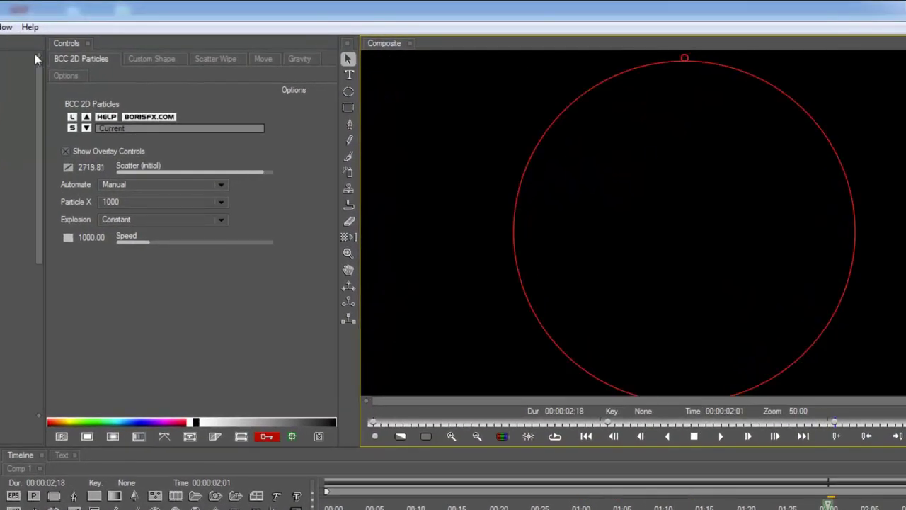
Set the particle Speed to 200 with Constant interpolation and scrub to preview the scatter
left_click(93, 238)
type("200")
key("Return")
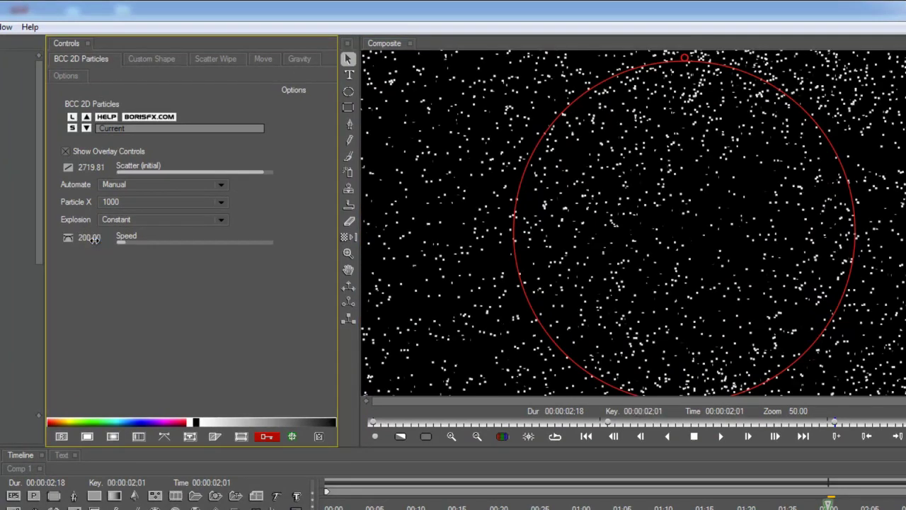
left_click(67, 239)
left_click(77, 259)
left_click_drag(788, 505, 878, 492)
Move the particle keyframe from 00:00:02;01 to the end at 00:00:02;18 and preview the slower scatter
left_click_drag(824, 497, 751, 498)
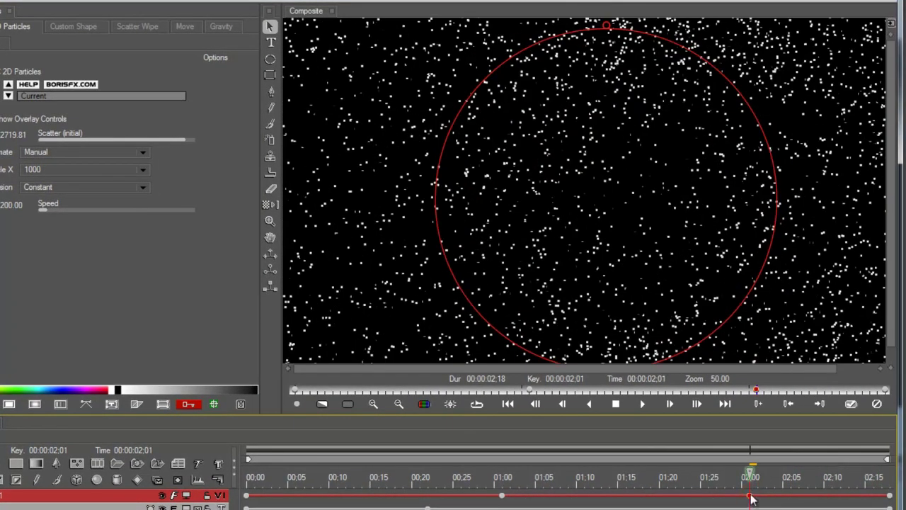
left_click_drag(751, 497, 897, 497)
left_click_drag(800, 482, 454, 489)
key("space")
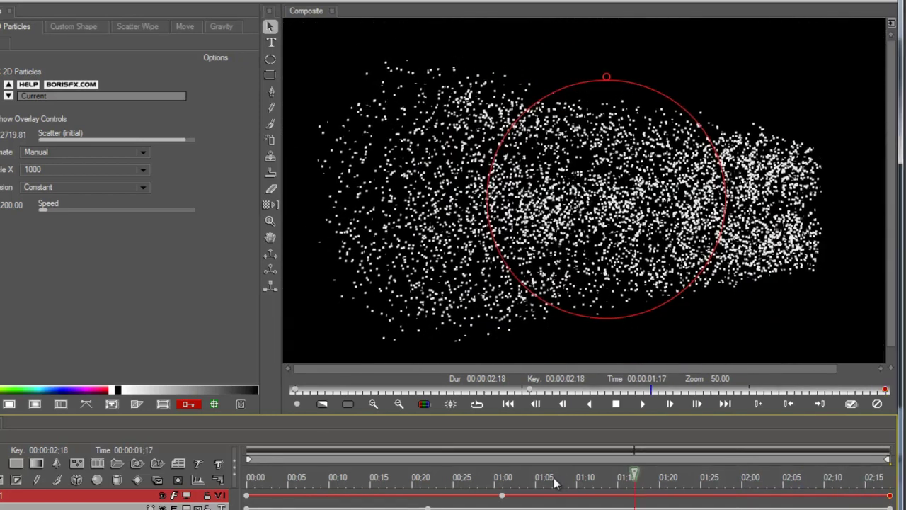
left_click(556, 483)
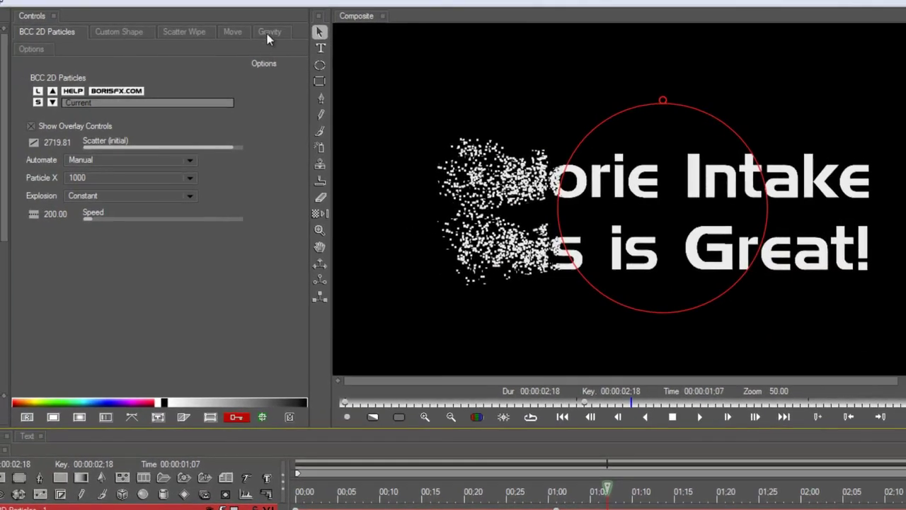
Set the particles' Gravity to -100 and scrub the timeline to preview the upward drift
left_click(269, 34)
type("-100")
key("Return")
left_click_drag(554, 495, 711, 496)
left_click_drag(646, 501, 640, 495)
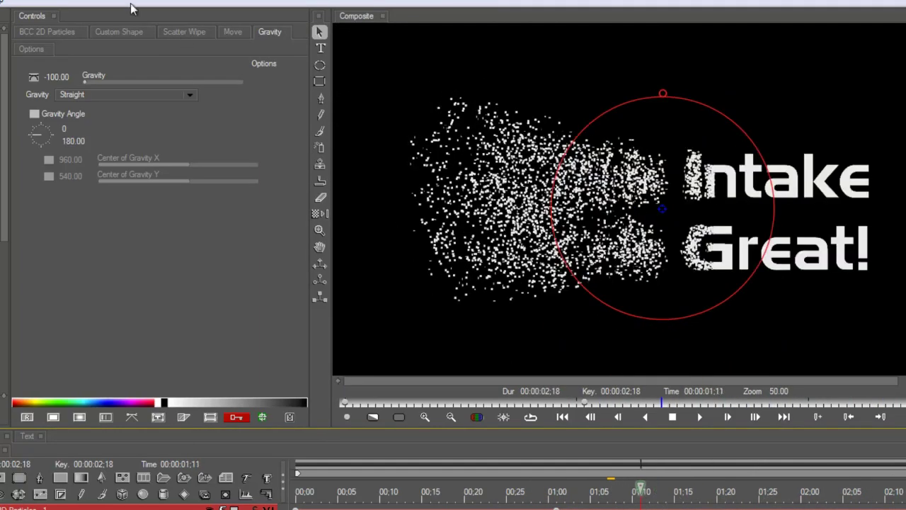
Set the Gravity value's interpolation to Constant and preview the particles along the timeline
left_click(57, 75)
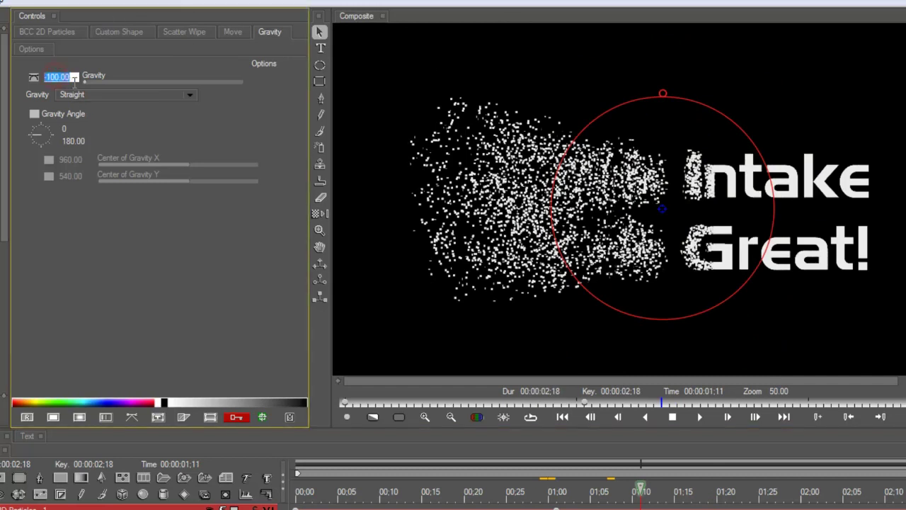
left_click(34, 77)
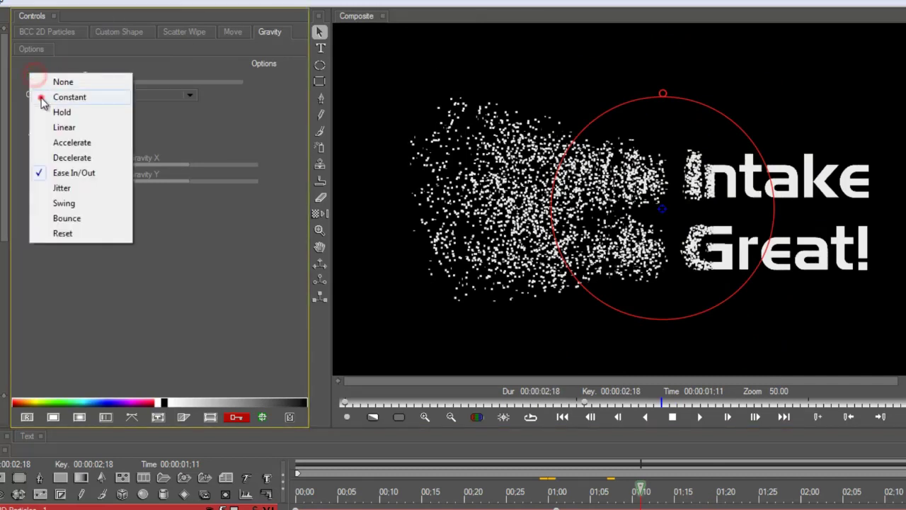
left_click(43, 99)
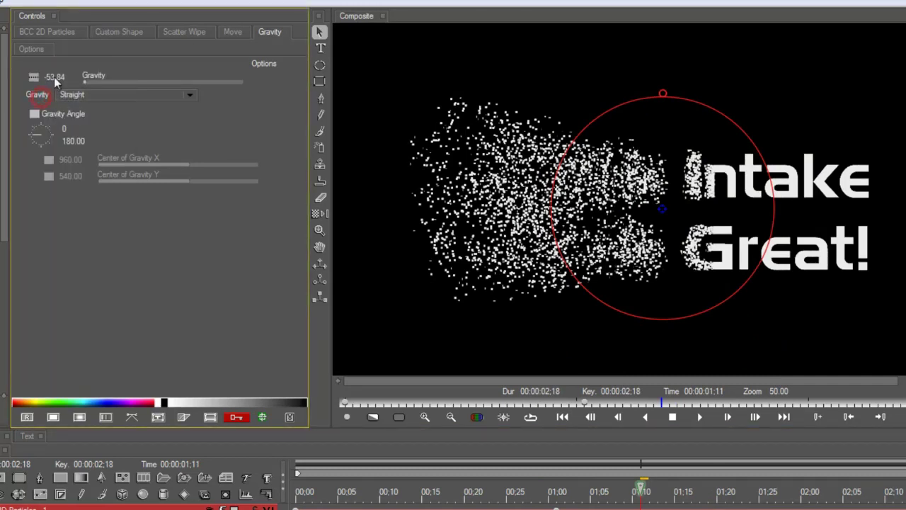
left_click(79, 120)
left_click_drag(631, 486, 320, 508)
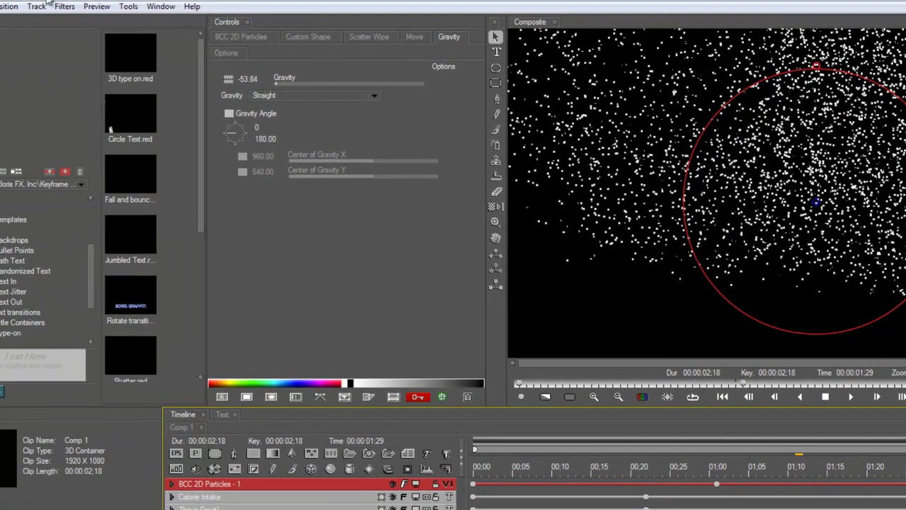
Apply the BCC Pyramid Blur filter above the particles and unlock its horizontal and vertical blur
left_click(95, 7)
mouse_move(65, 6)
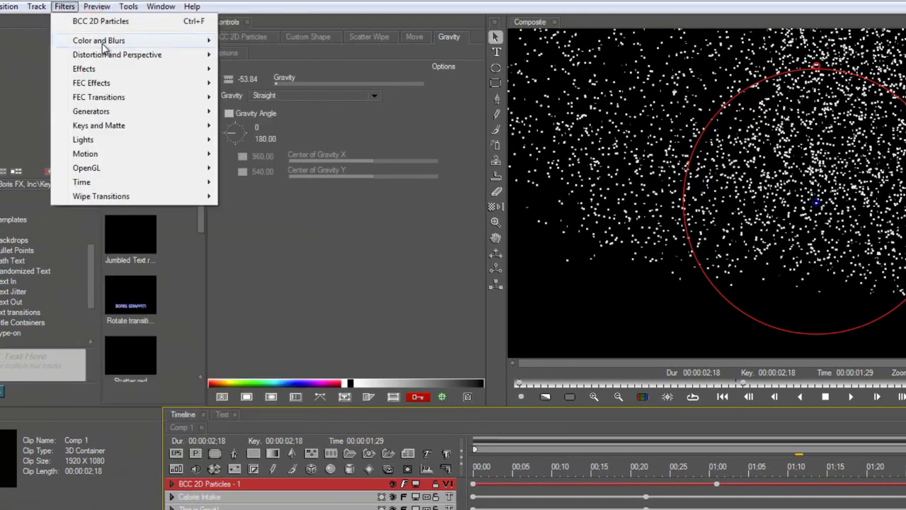
mouse_move(114, 43)
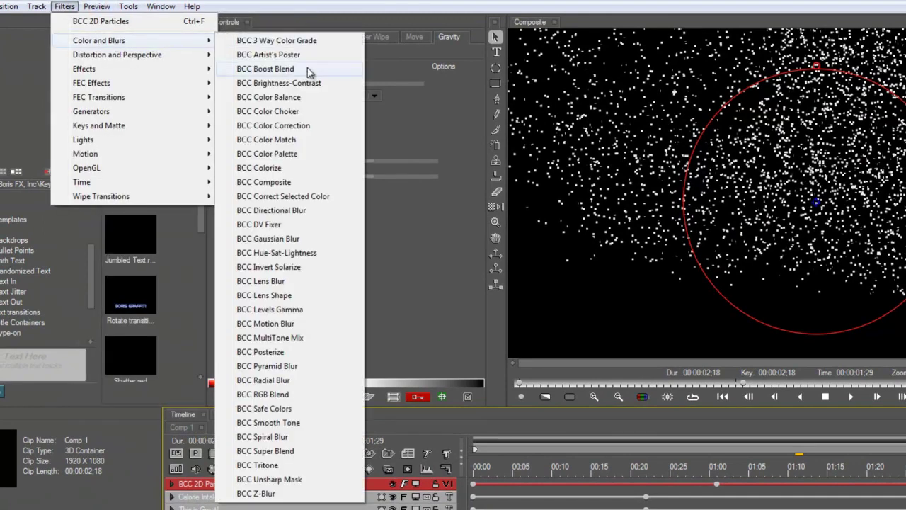
left_click(298, 373)
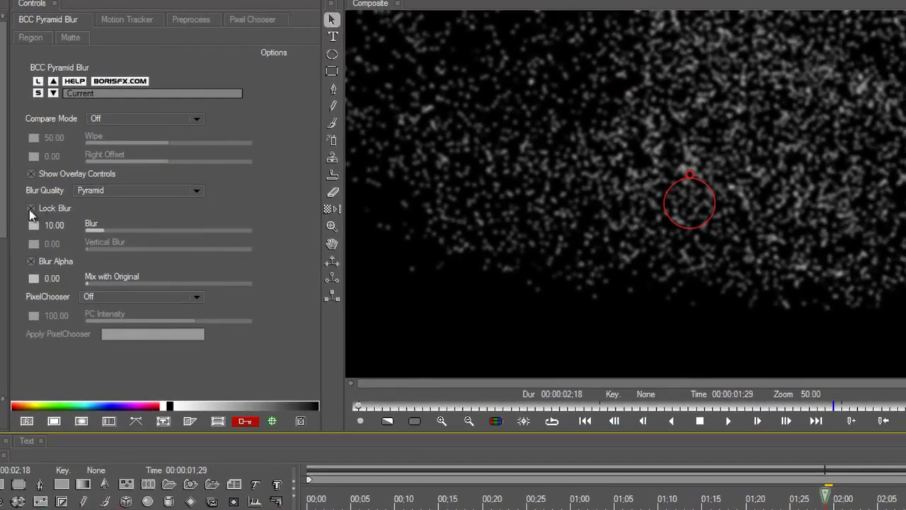
left_click(31, 209)
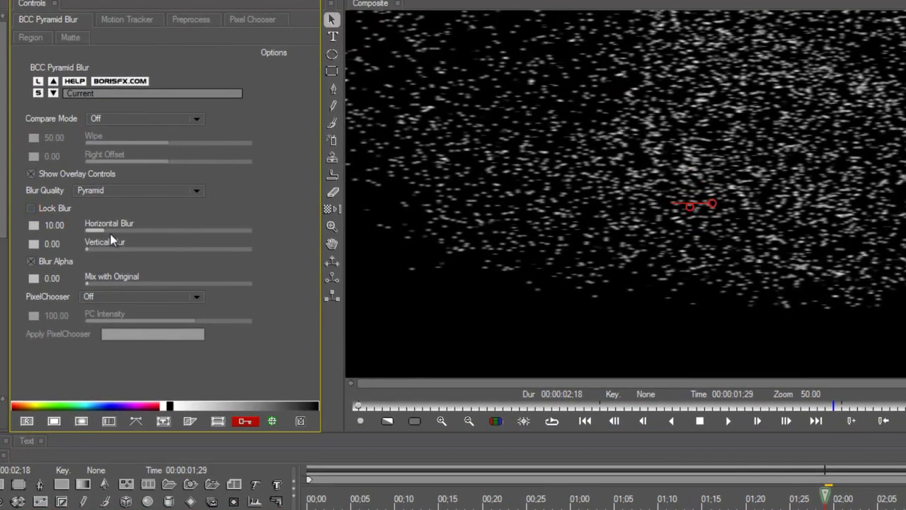
Set Vertical Blur to about 67 and Horizontal Blur to about 27, both with Constant interpolation, and preview the smoke
left_click_drag(89, 250, 190, 253)
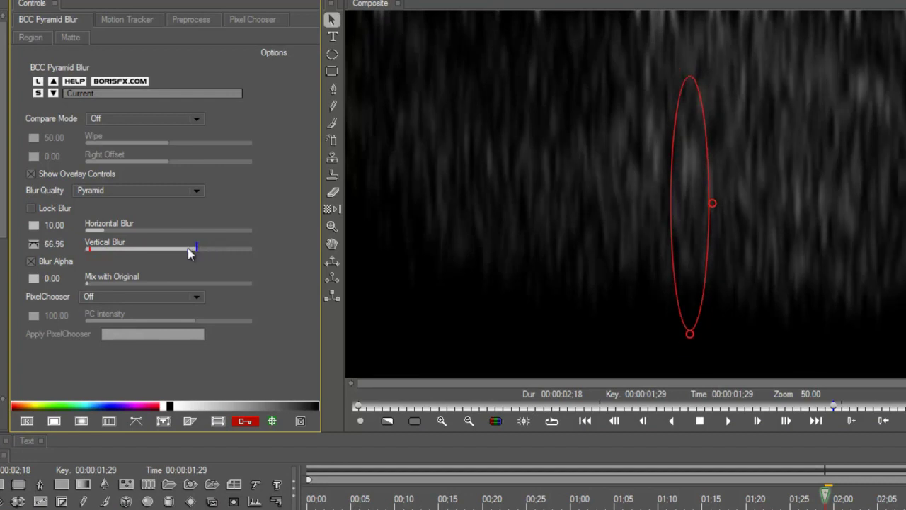
left_click(36, 244)
left_click(42, 264)
left_click_drag(114, 233, 134, 233)
left_click(34, 226)
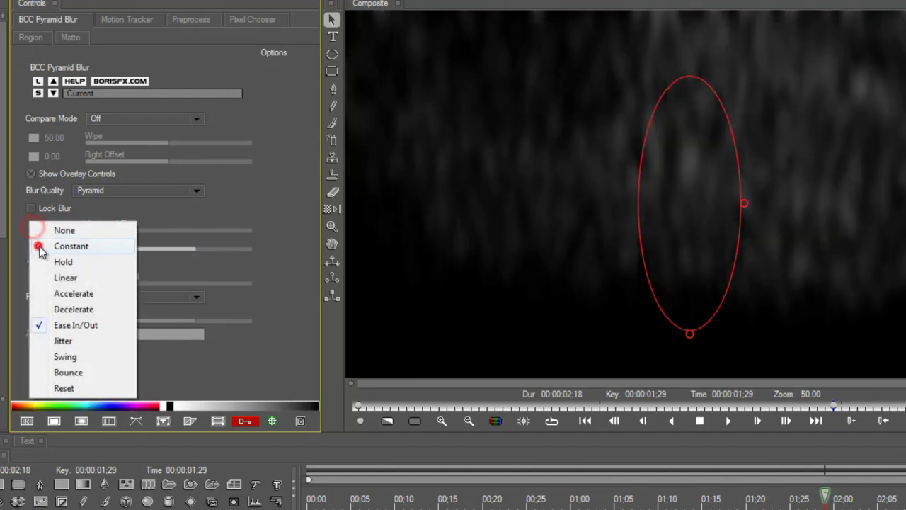
left_click(40, 248)
left_click_drag(542, 505, 740, 496)
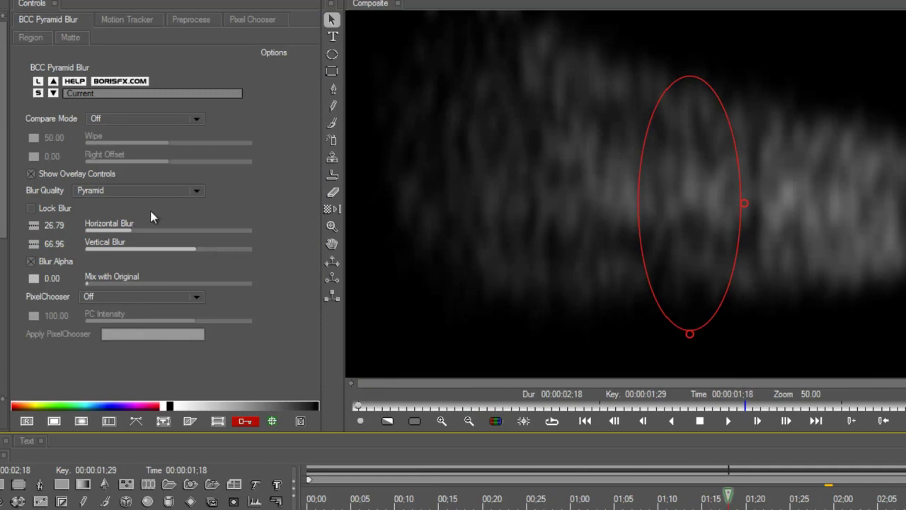
Turn on the Pyramid Blur's PixelChooser and set its shape to Linear Gradient
left_click(252, 18)
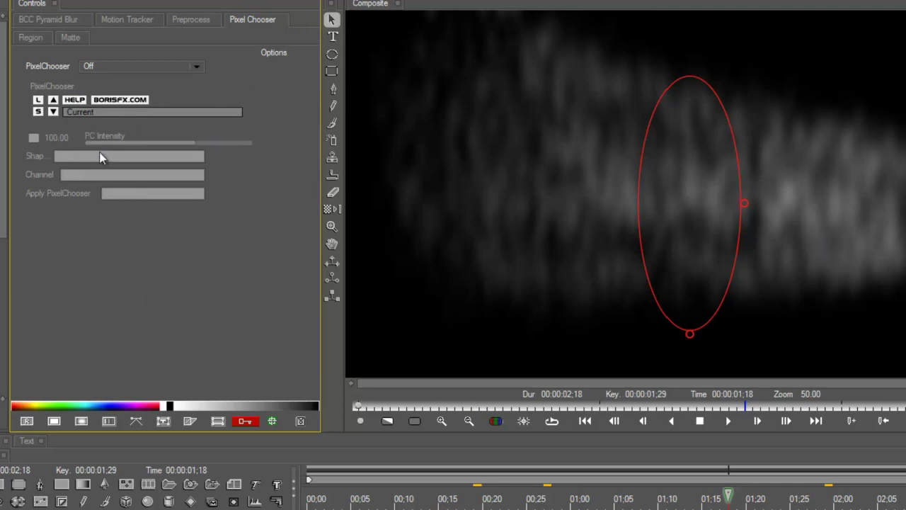
left_click(111, 67)
left_click(111, 84)
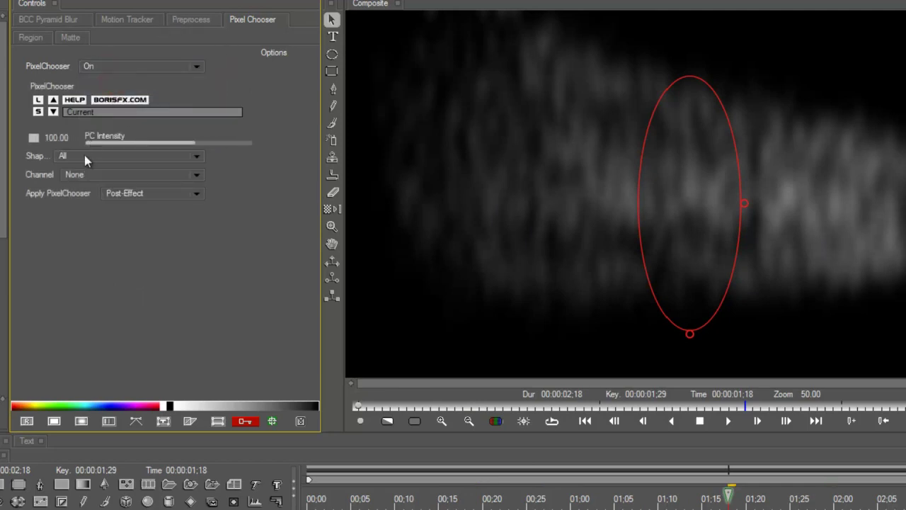
left_click(84, 155)
left_click(125, 285)
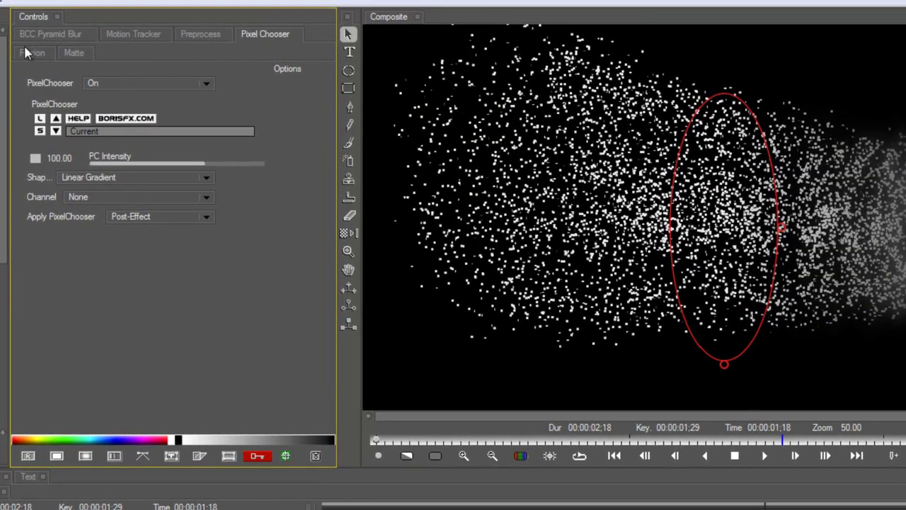
Show the PixelChooser's chosen pixels in the region settings, reverse the range and move the gradient start to about X 56, Y 558
left_click(25, 53)
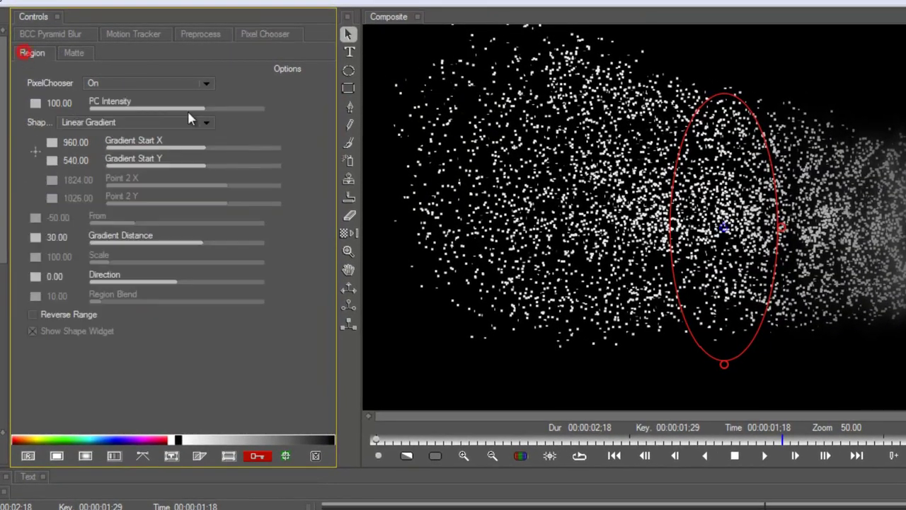
left_click(177, 82)
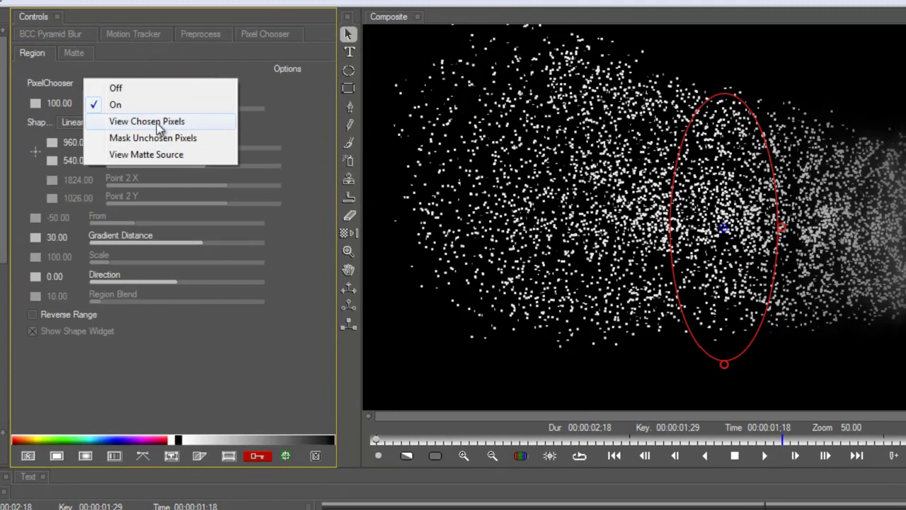
left_click(157, 123)
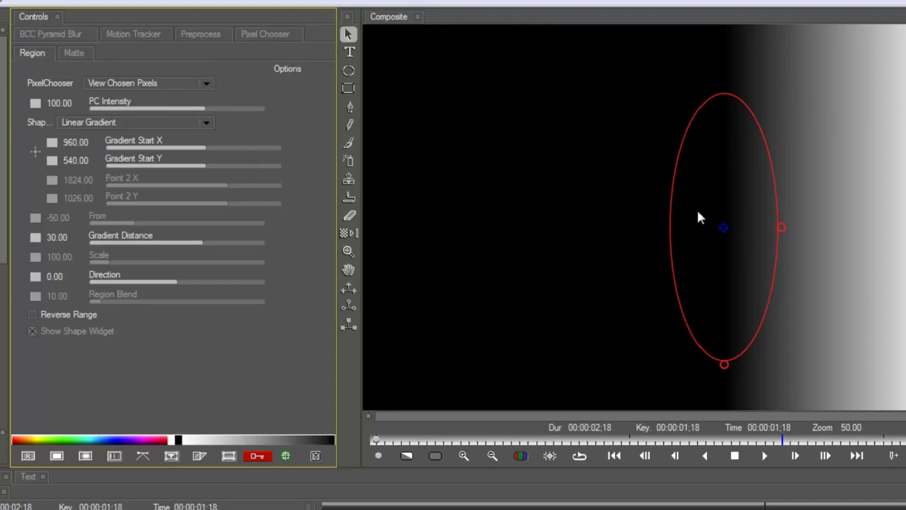
left_click(33, 314)
left_click_drag(722, 229, 625, 231)
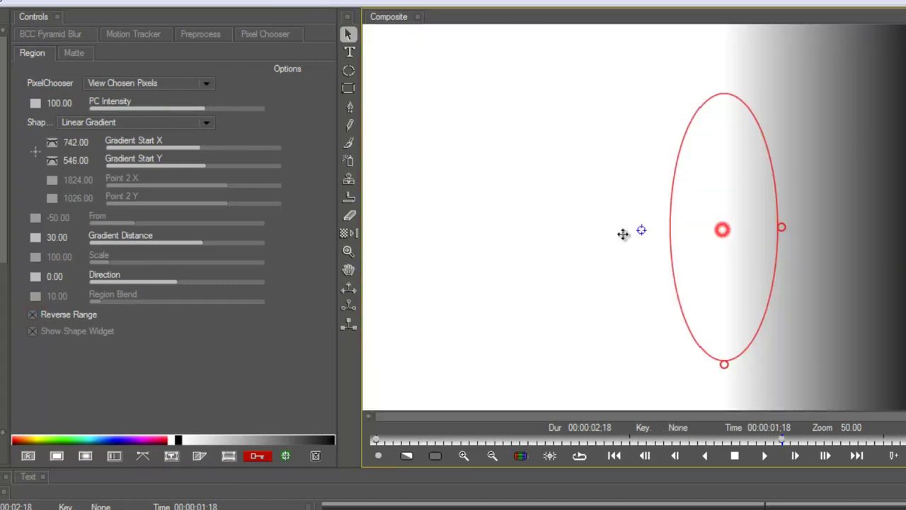
left_click_drag(544, 236, 382, 234)
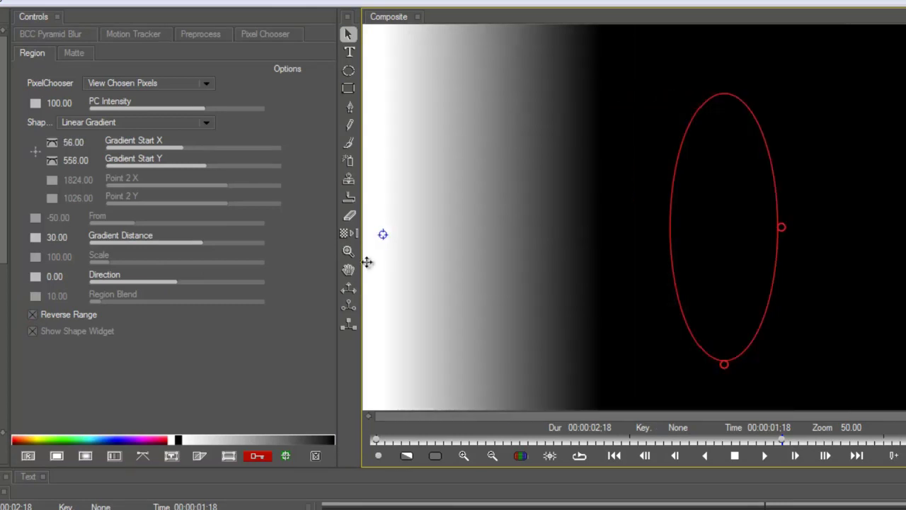
Set PixelChooser back to On, move the gradient start to about X 666, Y 546, and set Gradient Distance to about 19.64 with Constant interpolation
left_click(138, 84)
left_click(115, 105)
left_click_drag(385, 234, 619, 228)
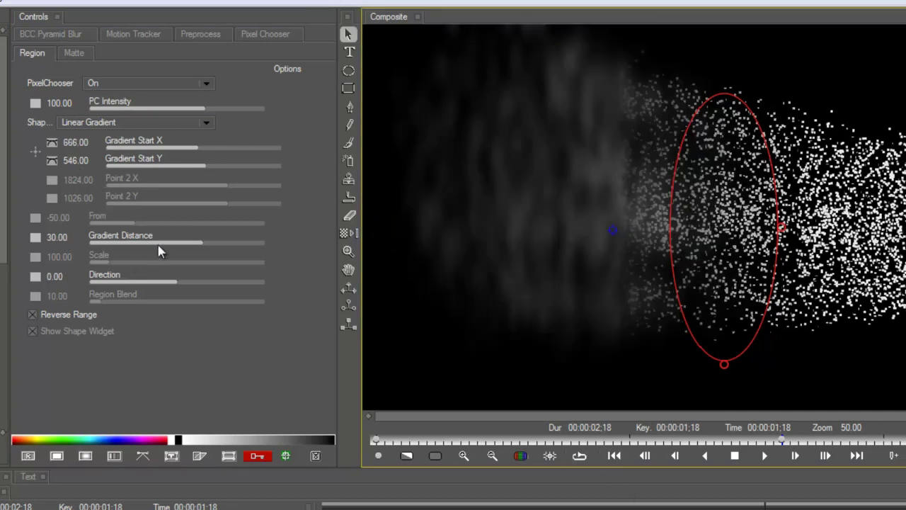
left_click_drag(162, 245, 196, 246)
left_click(36, 238)
left_click(88, 259)
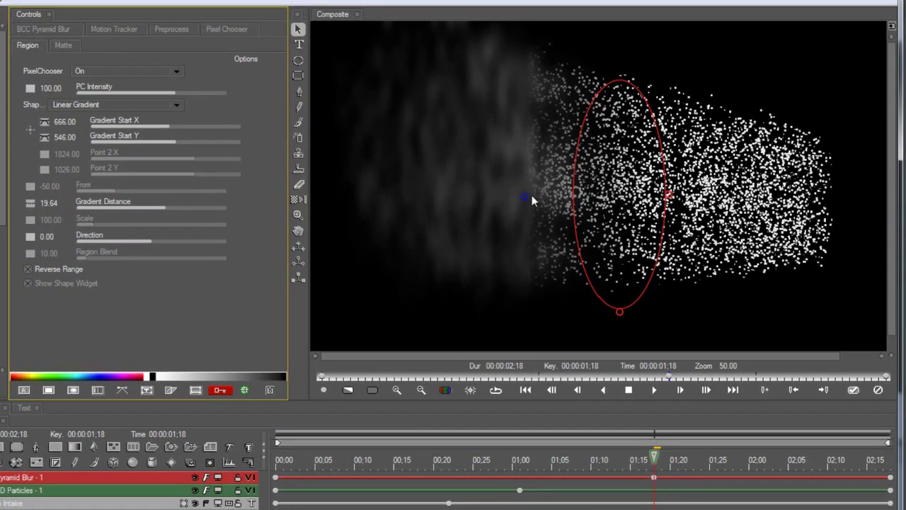
Keyframe the gradient start at about X 1634, Y 524 at 01;18 and about X 660, Y 520 at 01;07, previewing the sweep
left_click_drag(524, 196, 835, 188)
left_click(499, 462)
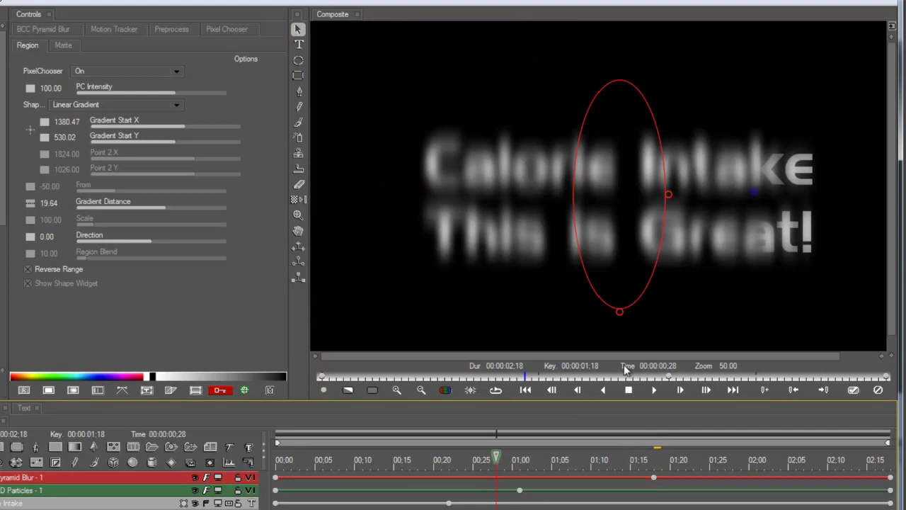
left_click(517, 464)
left_click(544, 464)
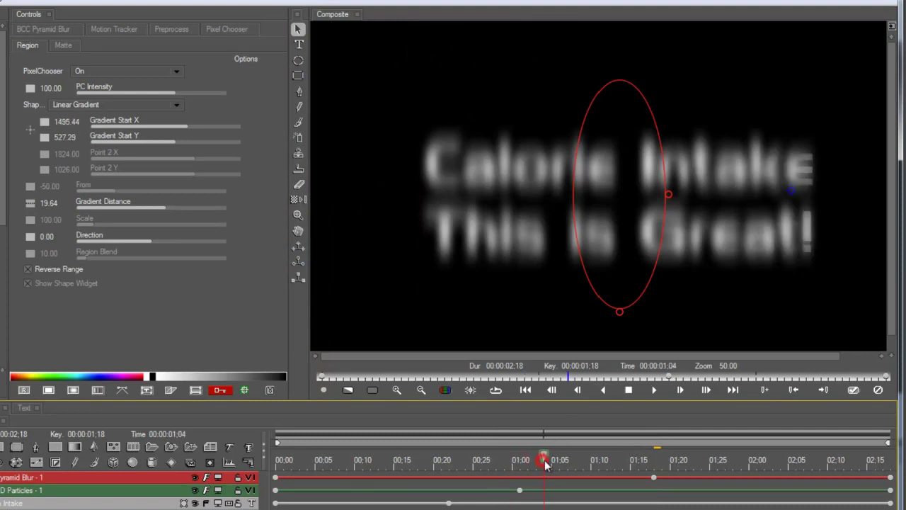
left_click(568, 462)
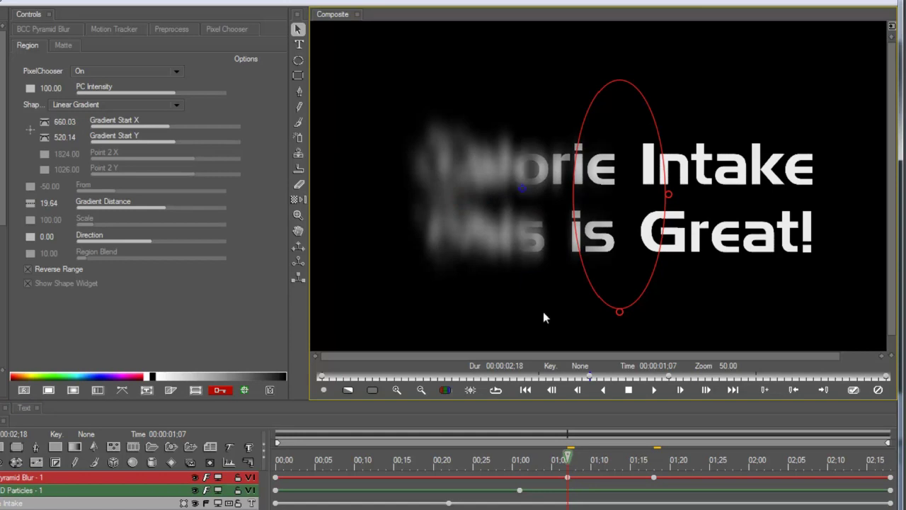
left_click_drag(564, 462, 694, 464)
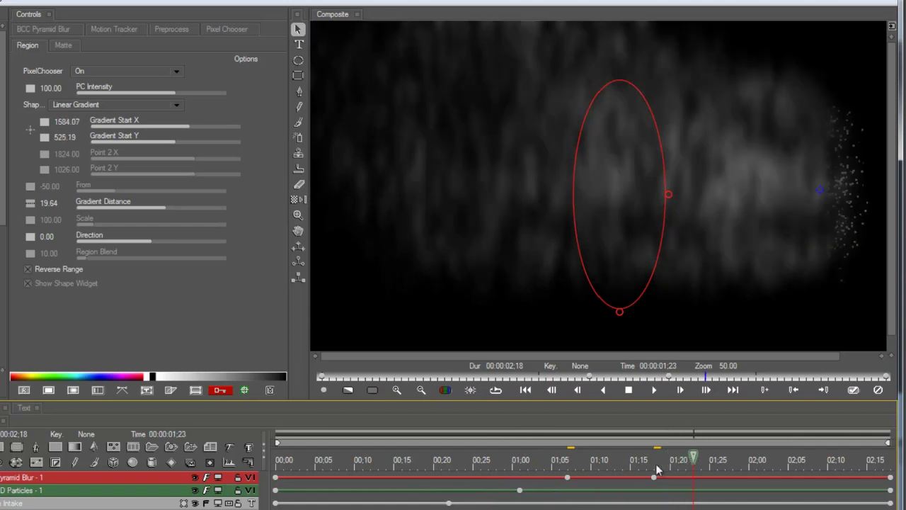
Open the Pyramid Blur's keyframe graph and copy the Gradient Start X keyframe from 01;07 to 00;00
left_click(568, 478)
left_click(568, 478)
left_click(251, 461)
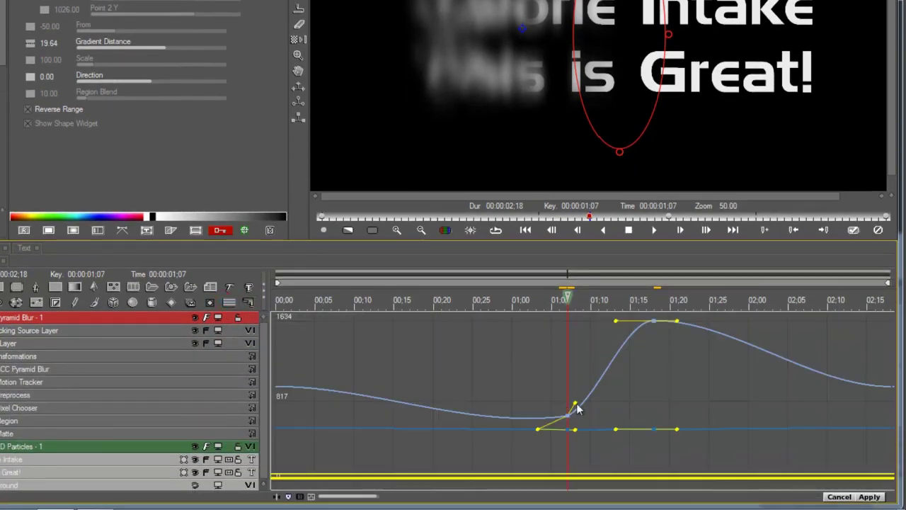
left_click(568, 416)
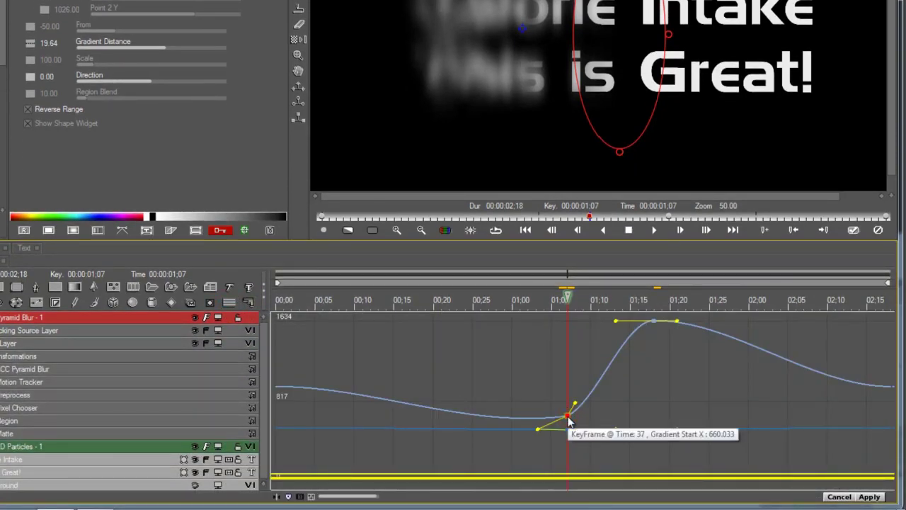
left_click_drag(480, 304, 272, 315)
key("ctrl+v")
left_click(278, 419)
Try holding the first Gradient Start X keyframe's value flat, preview it, and return the keyframe to a smooth curve
right_click(277, 418)
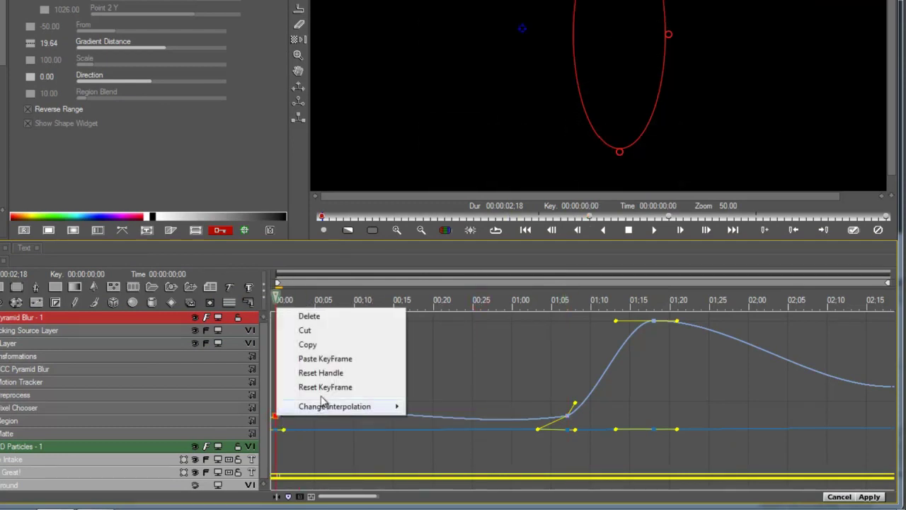
mouse_move(333, 405)
left_click(461, 292)
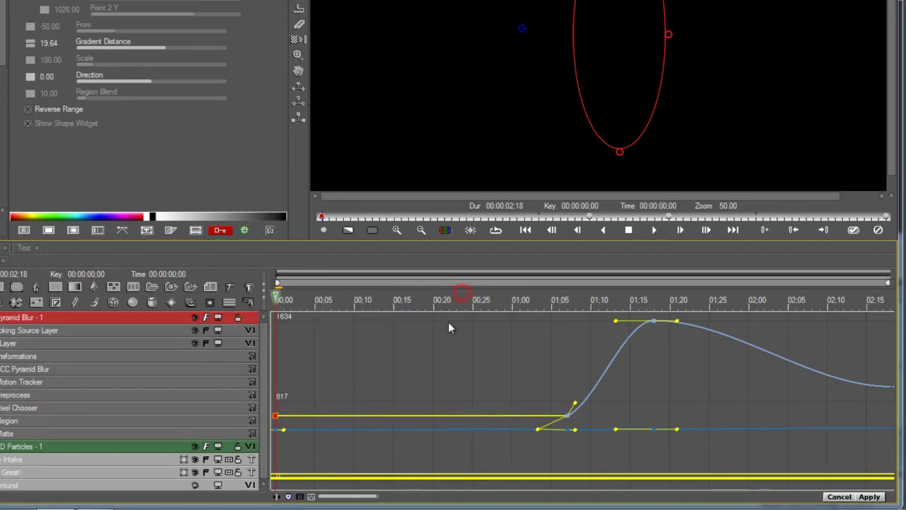
left_click_drag(304, 302, 505, 298)
left_click(276, 416)
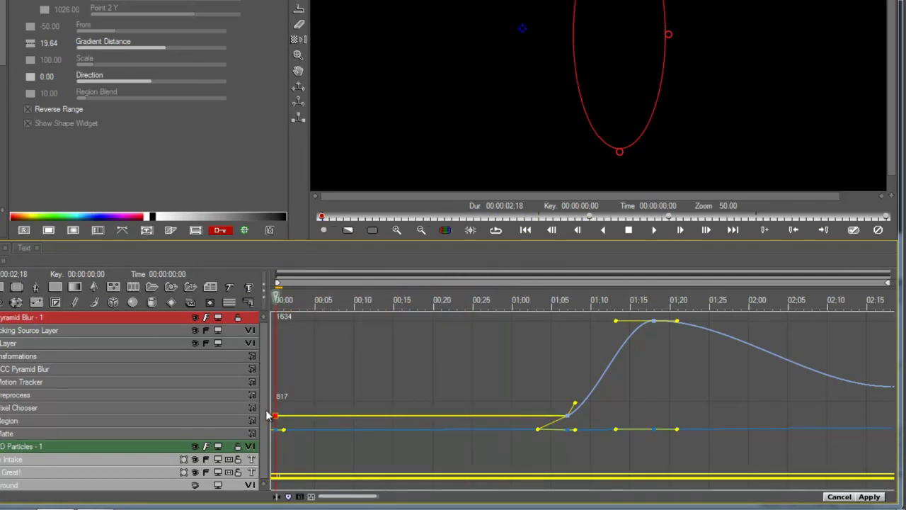
right_click(277, 419)
mouse_move(341, 407)
left_click(457, 307)
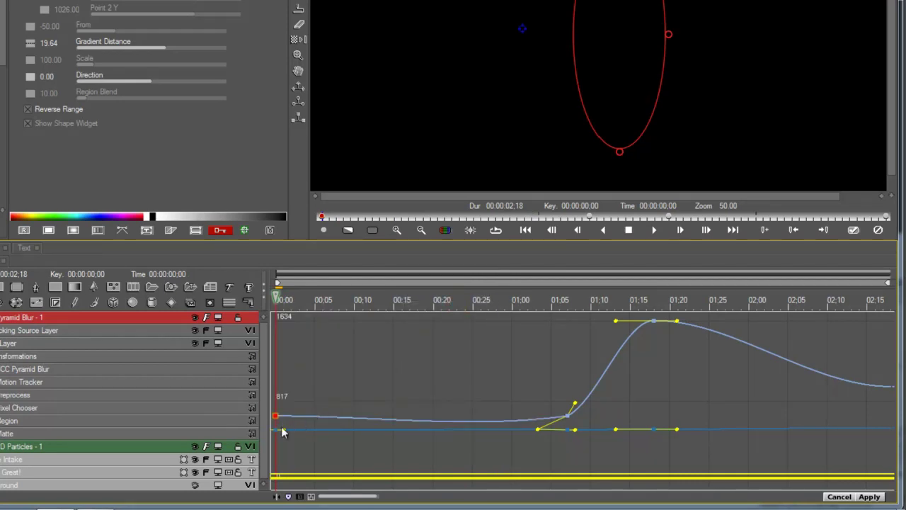
Lower the first Gradient Start X keyframe to about 86 and preview the animation
left_click_drag(277, 419, 276, 453)
left_click_drag(283, 297, 403, 294)
left_click_drag(277, 454, 276, 472)
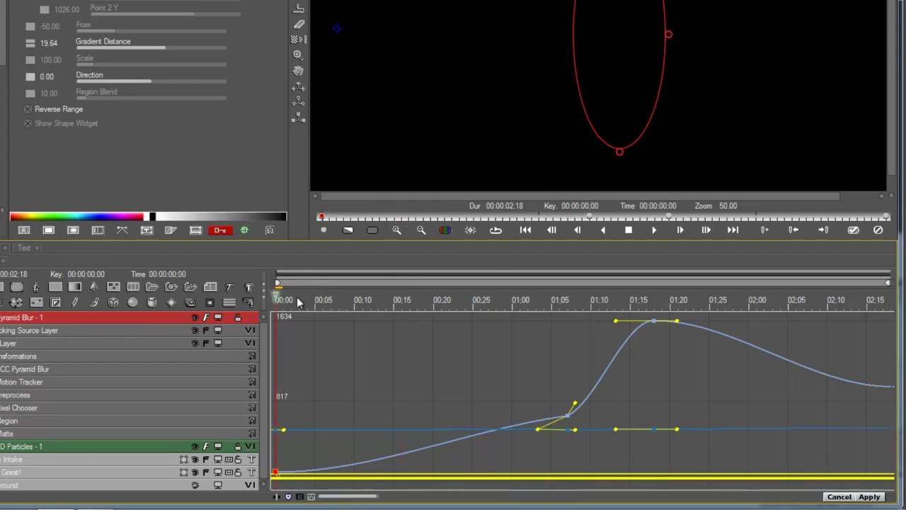
key("space")
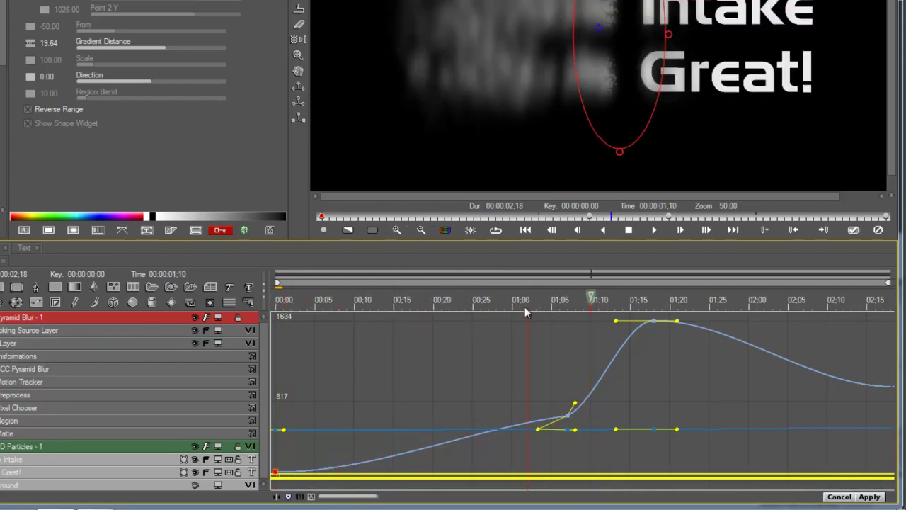
Add a gradient start keyframe near the frame's left edge at 01;02 and preview the blur wiping across the text
left_click(525, 304)
left_click_drag(500, 29, 323, 31)
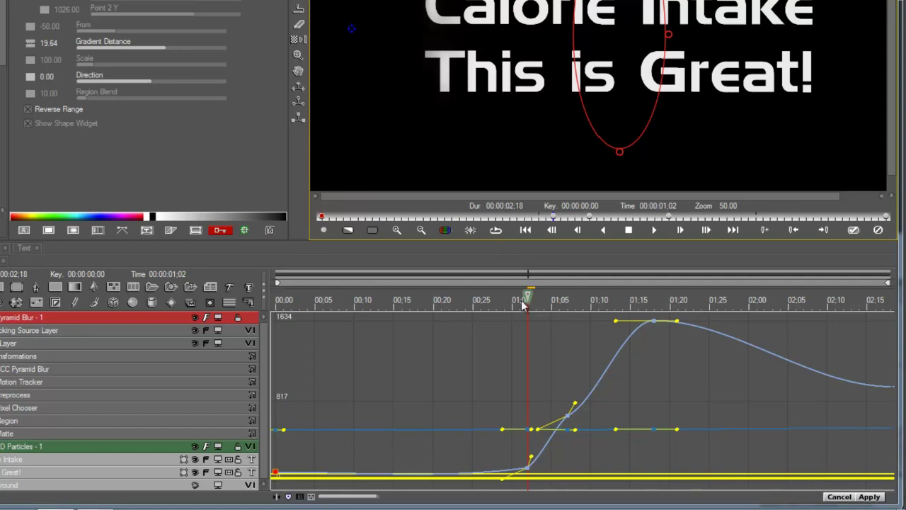
left_click_drag(528, 297, 691, 298)
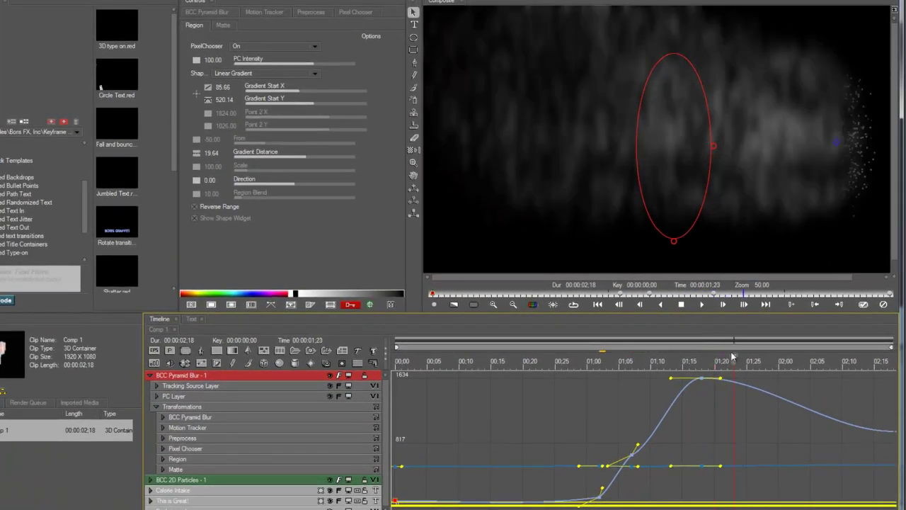
Change the interpolation of the 01;18 Gradient Start X keyframe so its value stays flat through the end of the timeline
left_click(701, 381)
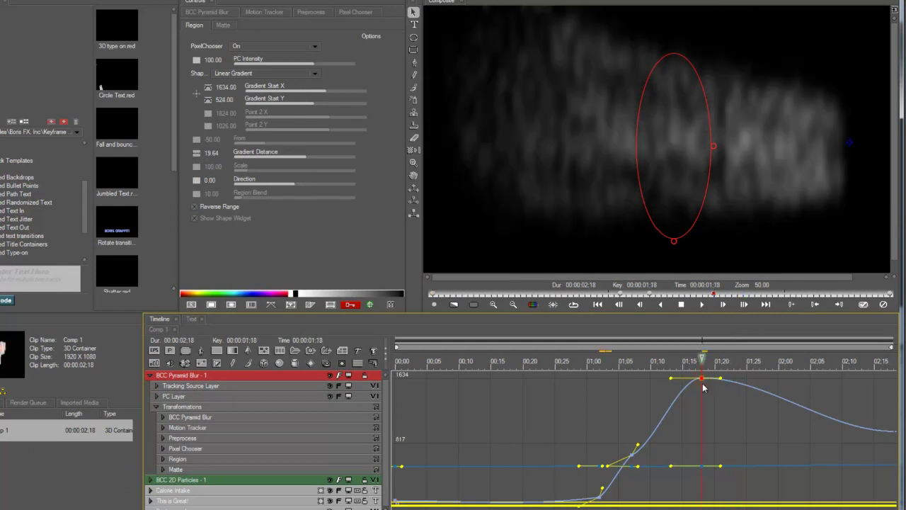
left_click_drag(835, 359, 869, 363)
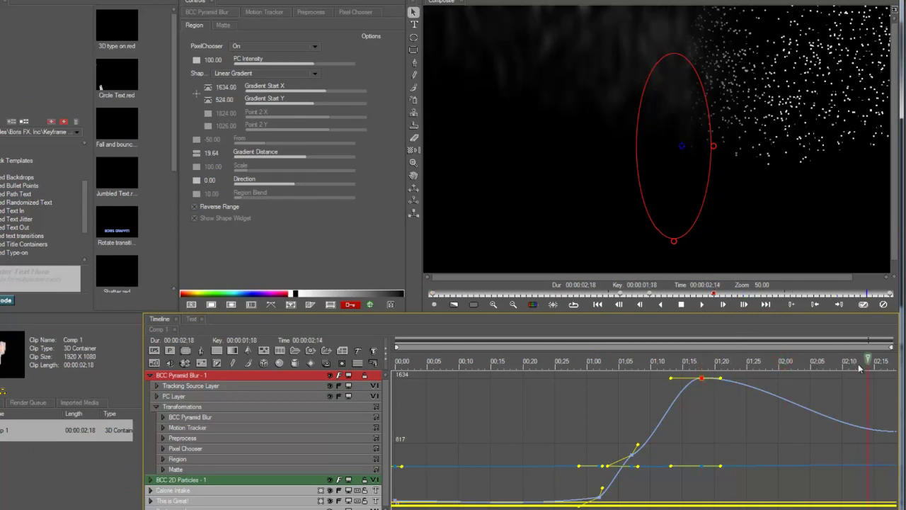
right_click(704, 380)
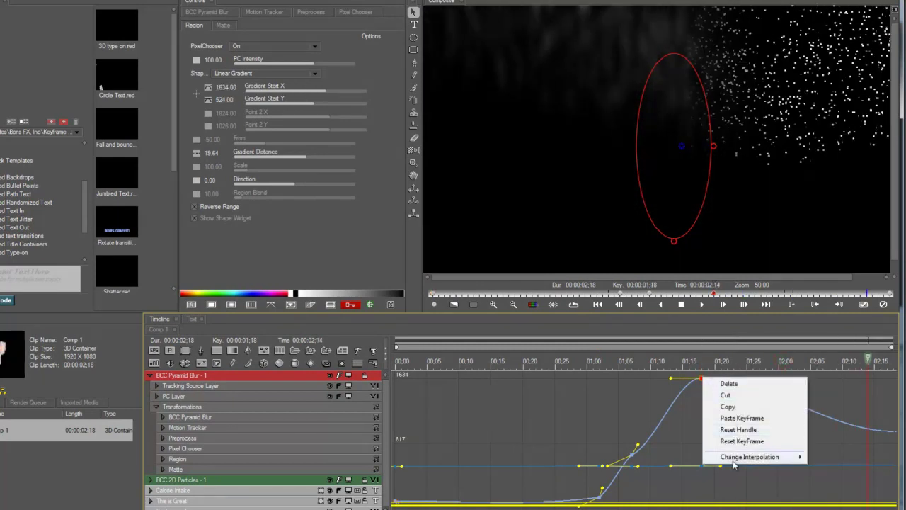
mouse_move(736, 458)
left_click(830, 377)
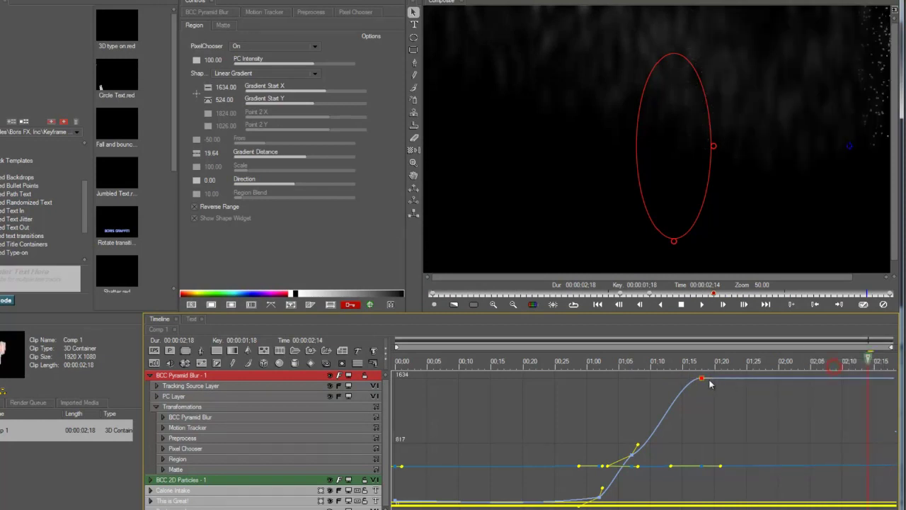
left_click(693, 368)
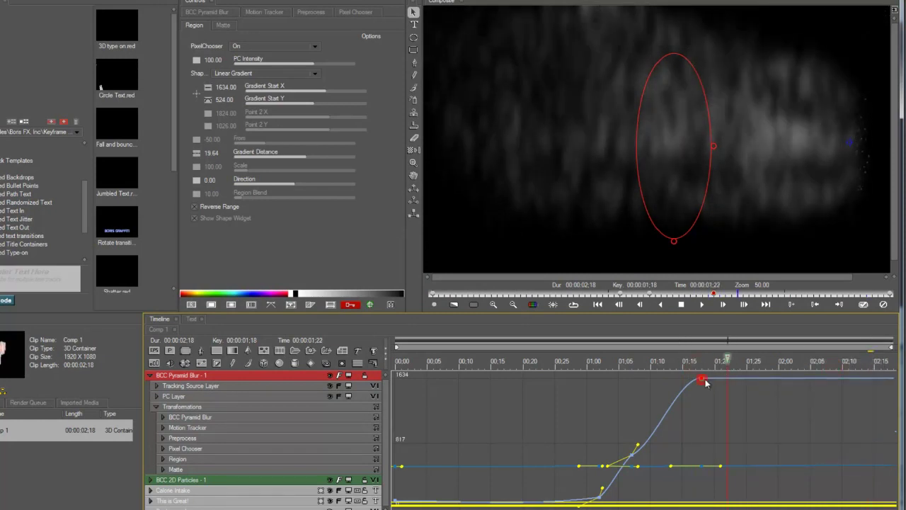
Push the last gradient start point farther right, beyond the particles, shift its Gradient Start X keyframe to 01;23, and play the result
left_click(703, 381)
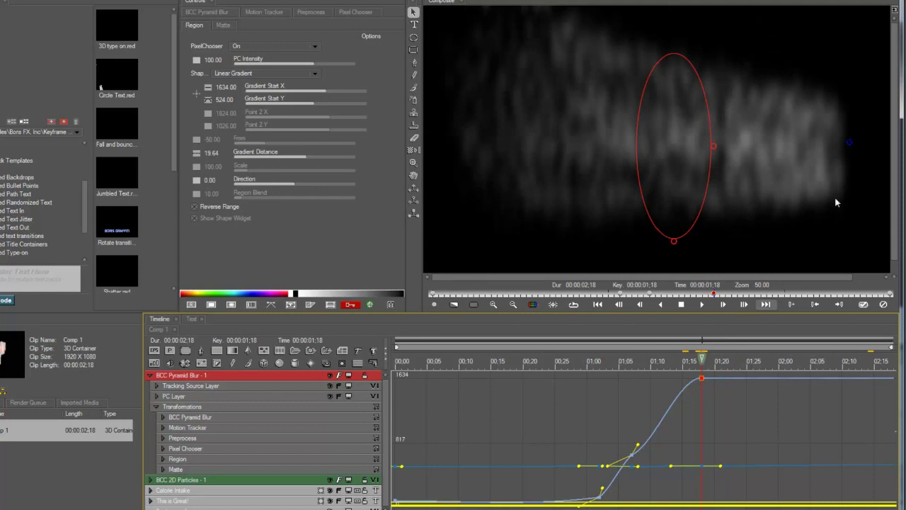
left_click_drag(852, 144, 881, 140)
left_click_drag(703, 381, 582, 375)
key("space")
key("space")
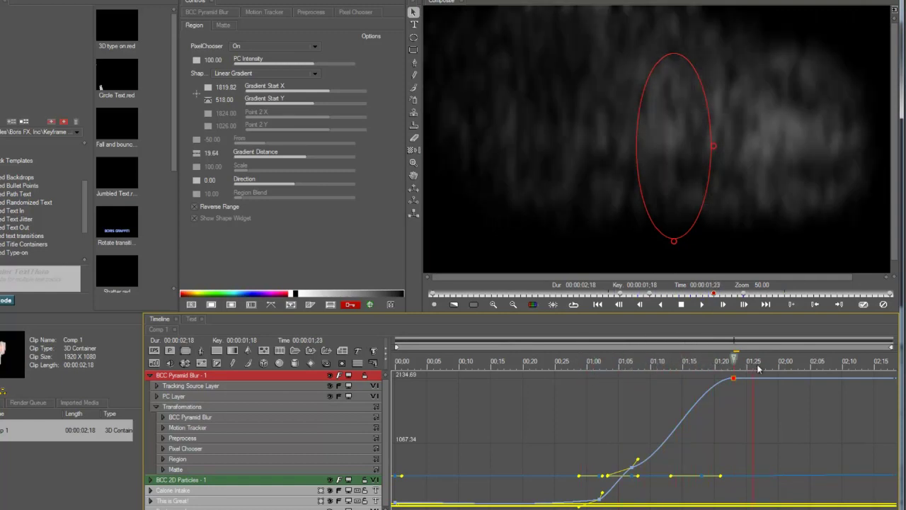
Collapse the Pyramid Blur track and apply the BCC Colorize Glow filter above it
left_click(151, 376)
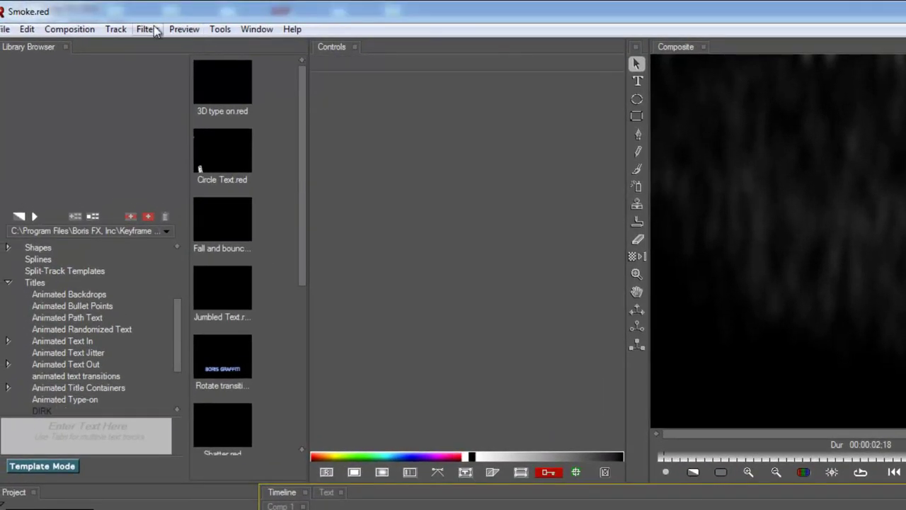
left_click(149, 29)
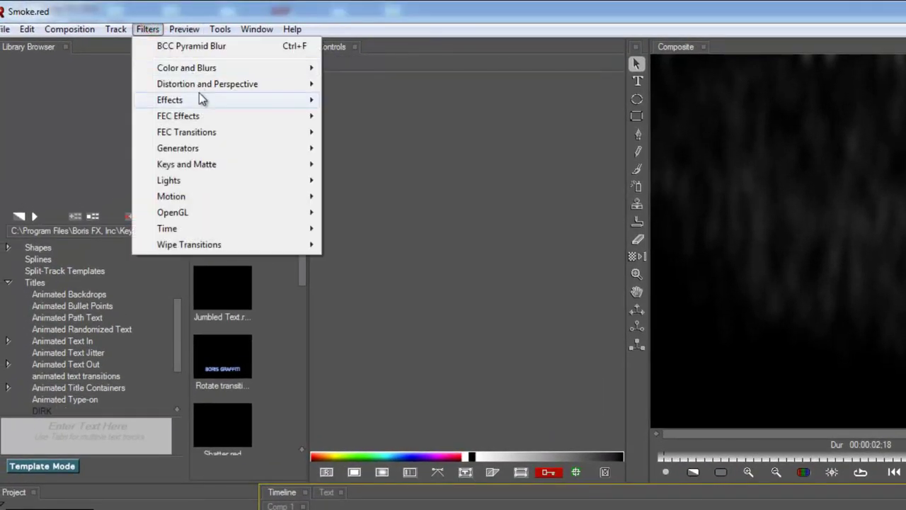
mouse_move(203, 98)
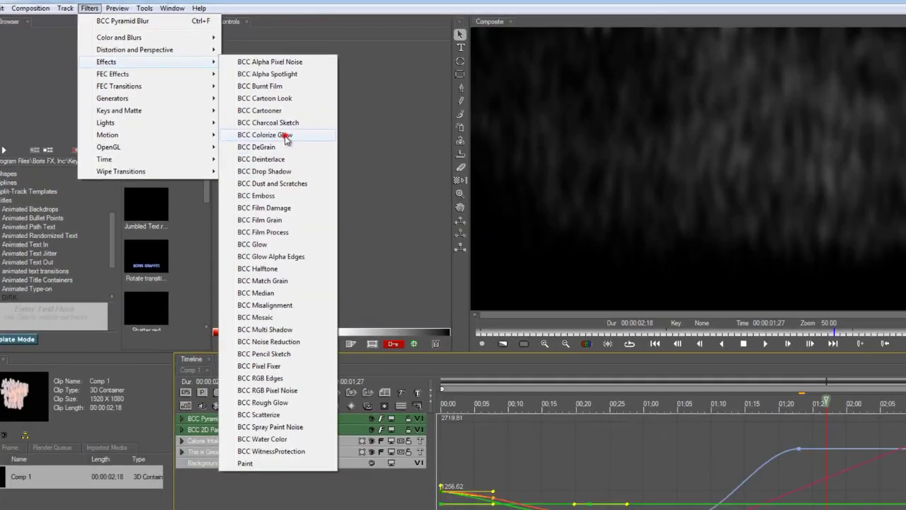
left_click(379, 196)
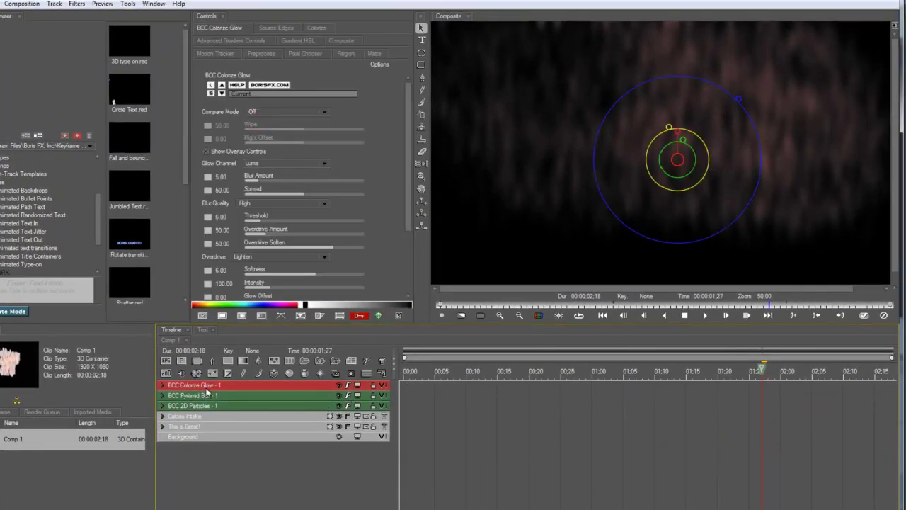
Return the timeline to track view and delay the start of the BCC Colorize Glow track to about 00;21
left_click(511, 376)
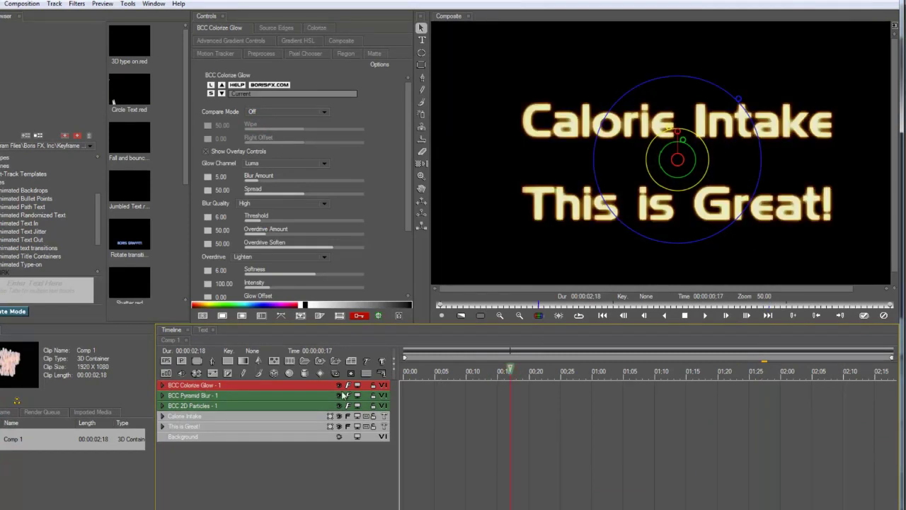
left_click(366, 374)
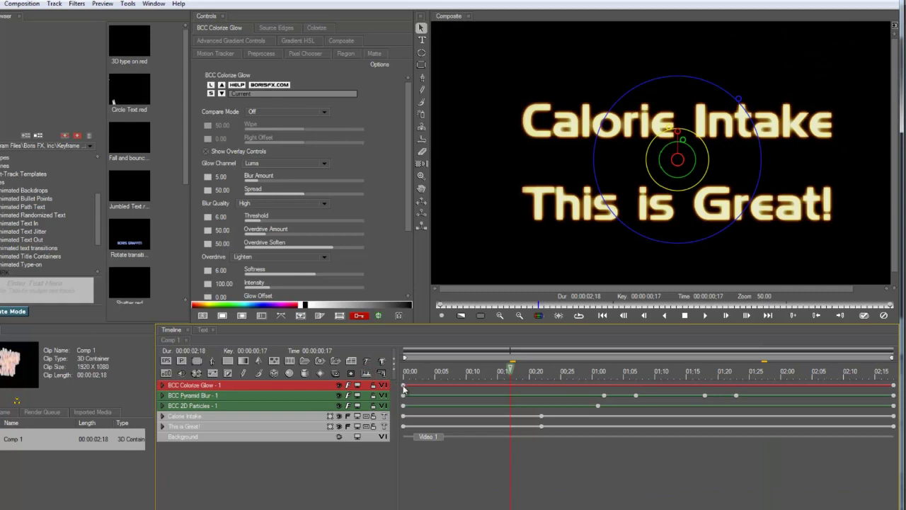
left_click_drag(404, 386, 630, 378)
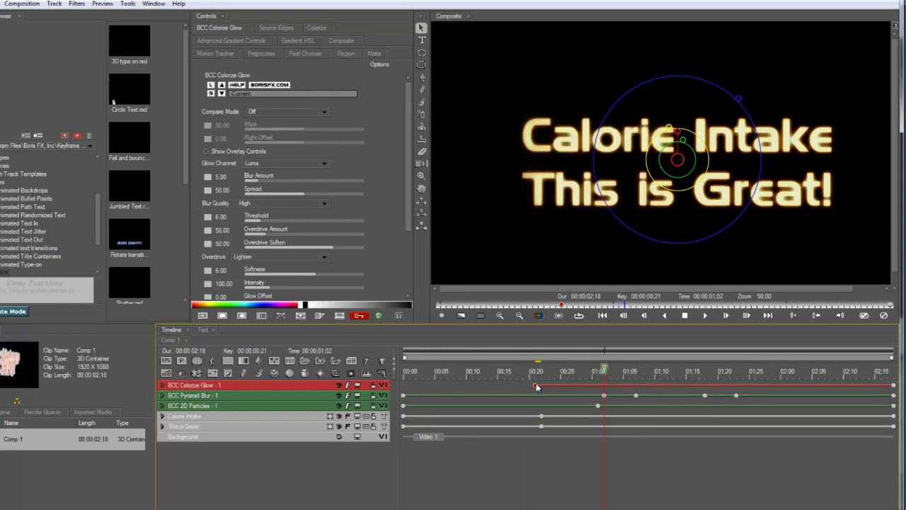
Delay the start of the BCC Colorize Glow track to 00;29 and lower its Intensity there to about 1.22
left_click_drag(537, 386, 584, 387)
left_click(589, 373)
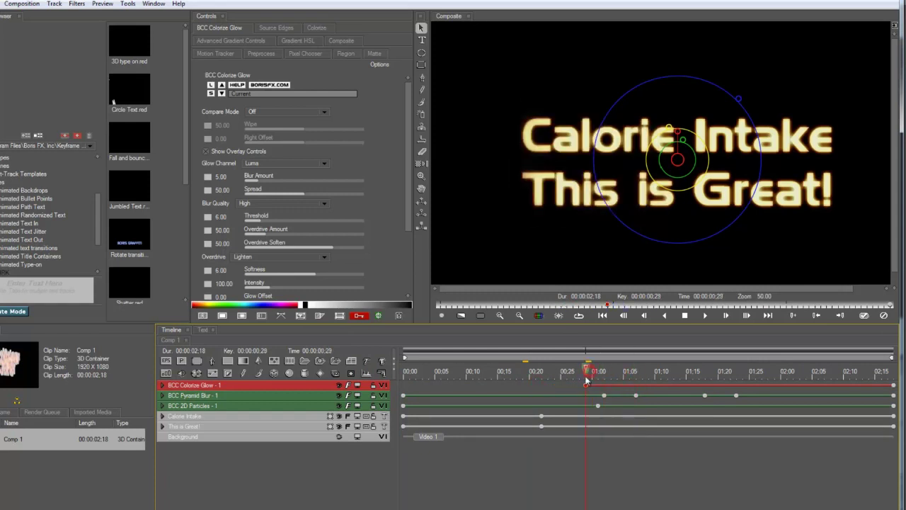
left_click_drag(670, 129, 677, 159)
At 01;05, raise the BCC Colorize Glow Intensity to about 93.74 and its Blur Amount to about 8.02
left_click(612, 377)
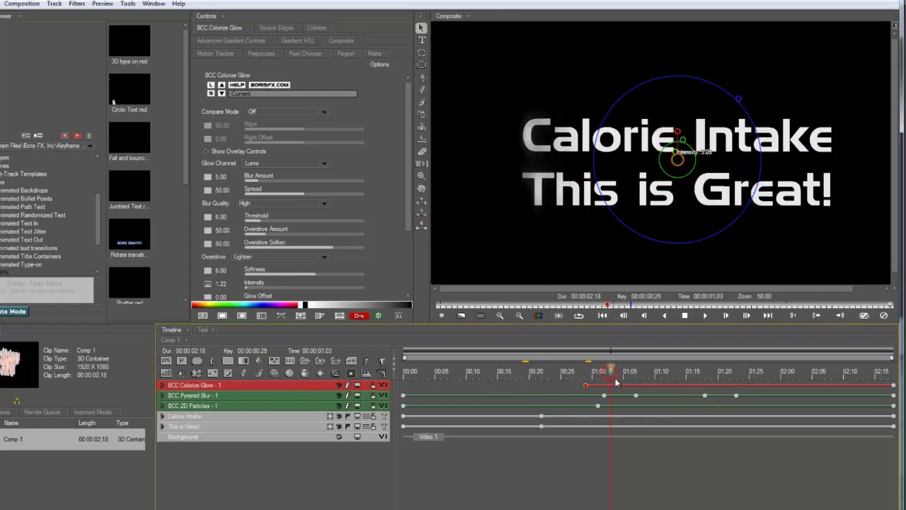
left_click(615, 390)
left_click(624, 374)
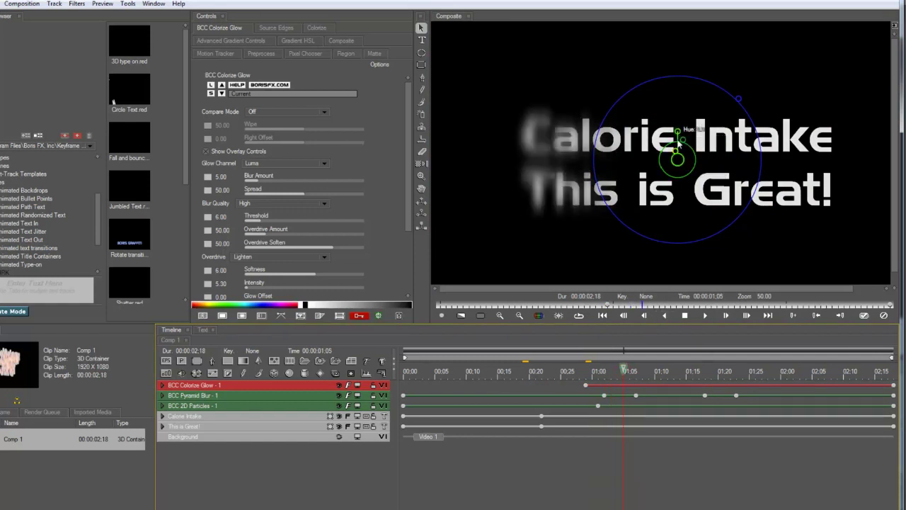
left_click_drag(683, 140, 675, 116)
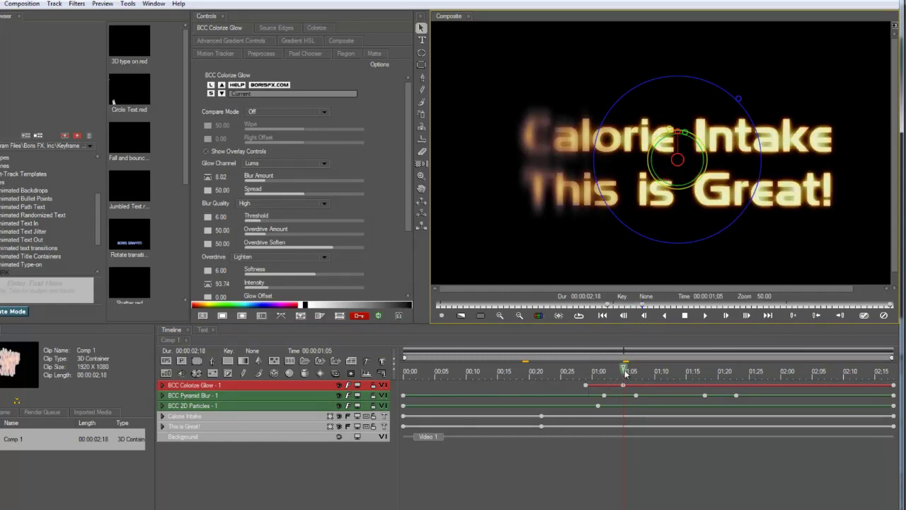
Set the glow's Overdrive Amount to Constant interpolation at about 38.84 and check the effect along the timeline
left_click_drag(625, 372, 705, 375)
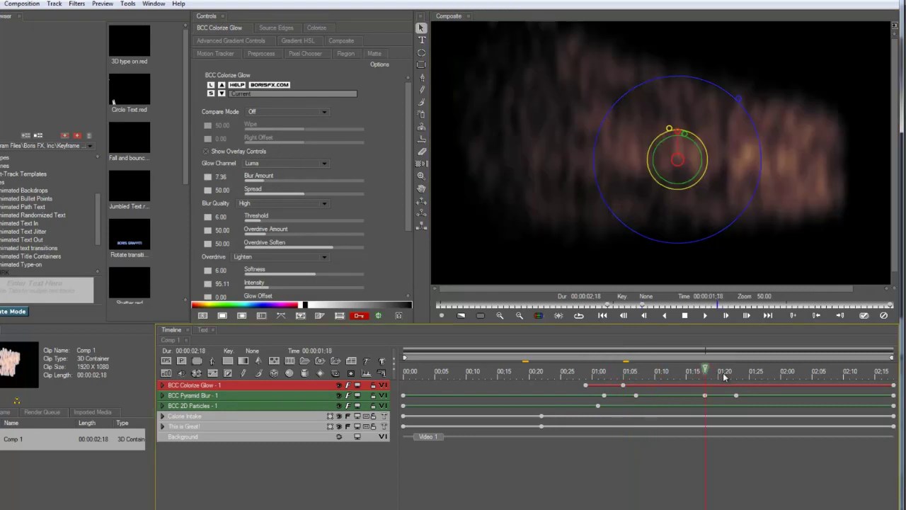
left_click(729, 376)
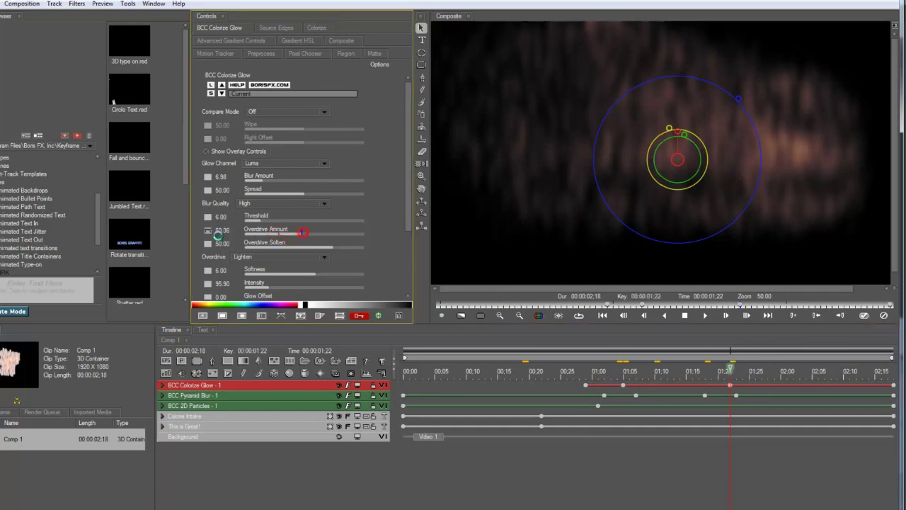
right_click(208, 231)
left_click(216, 246)
left_click(625, 376)
left_click(602, 379)
left_click(626, 376)
left_click(259, 235)
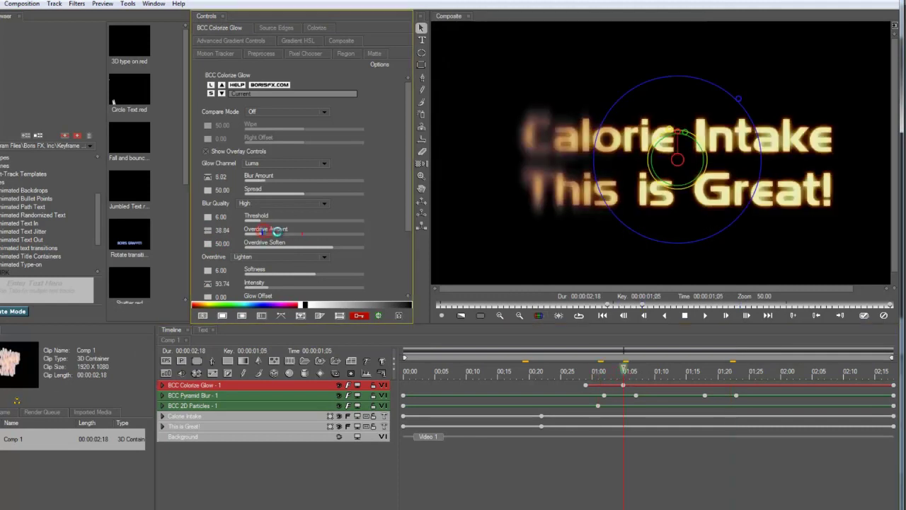
left_click(667, 372)
left_click(747, 369)
left_click(791, 372)
left_click(845, 372)
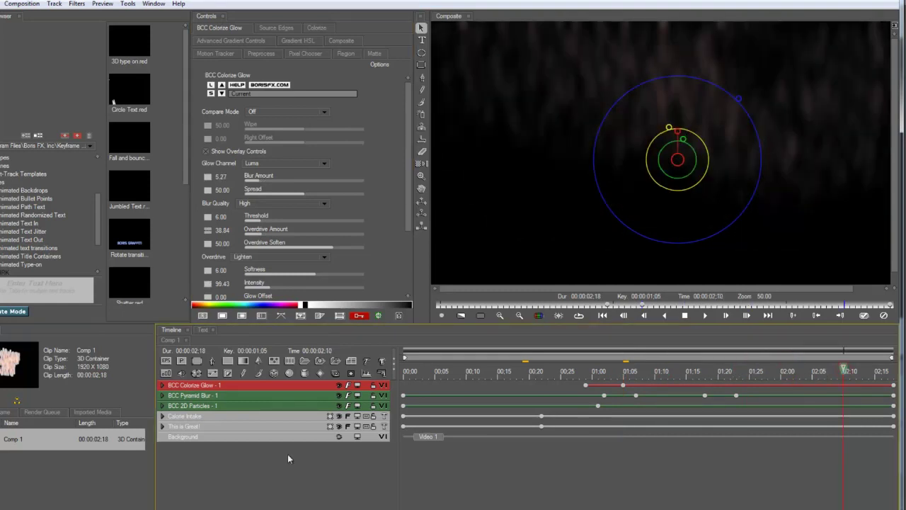
Apply the BCC Wave distortion filter above the BCC Colorize Glow track and delay its start to 01;19
left_click(74, 4)
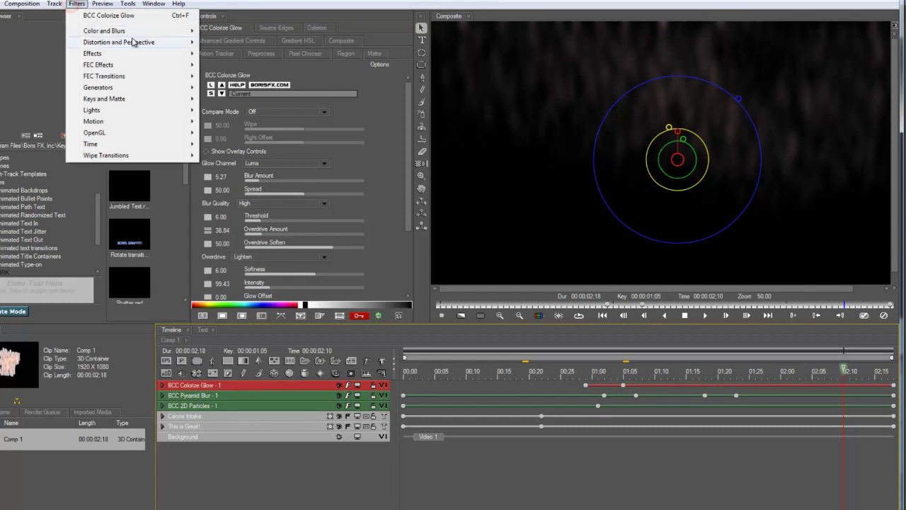
mouse_move(166, 42)
left_click_drag(236, 212, 241, 213)
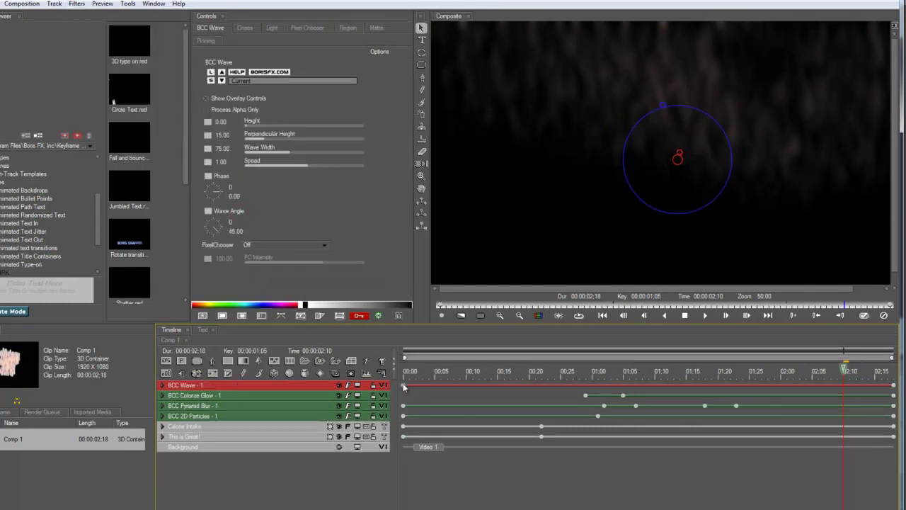
left_click_drag(405, 386, 769, 390)
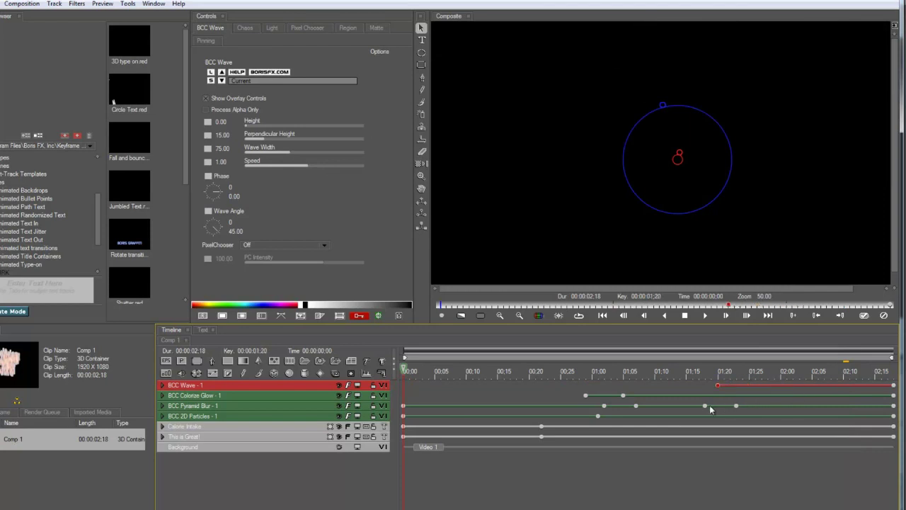
left_click(718, 371)
left_click(740, 372)
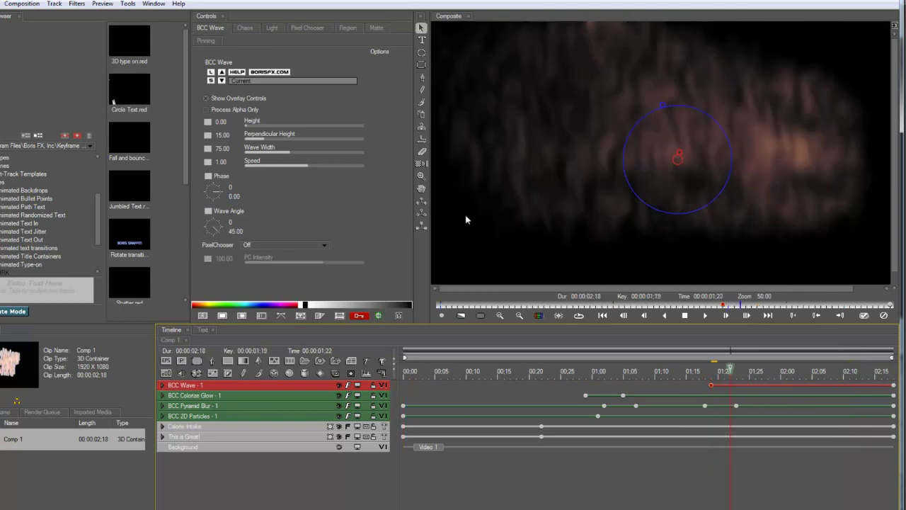
Increase the BCC Wave filter's Wave Width to about 159.71 and set its interpolation to Constant
left_click_drag(294, 148, 345, 151)
left_click(208, 149)
right_click(209, 151)
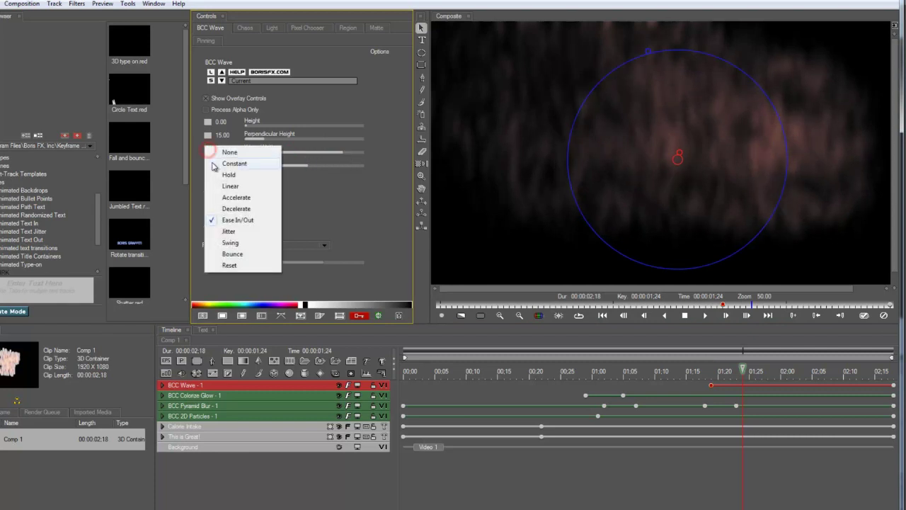
left_click(225, 164)
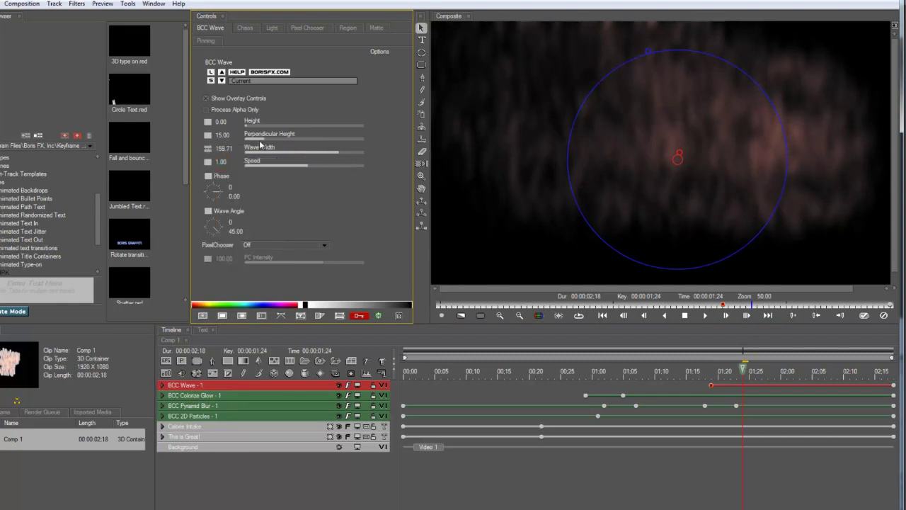
Try to animate the wave's Perpendicular Height from 0 at 01;19 to about 55.80 at 01;28
left_click(712, 379)
left_click_drag(248, 140, 245, 139)
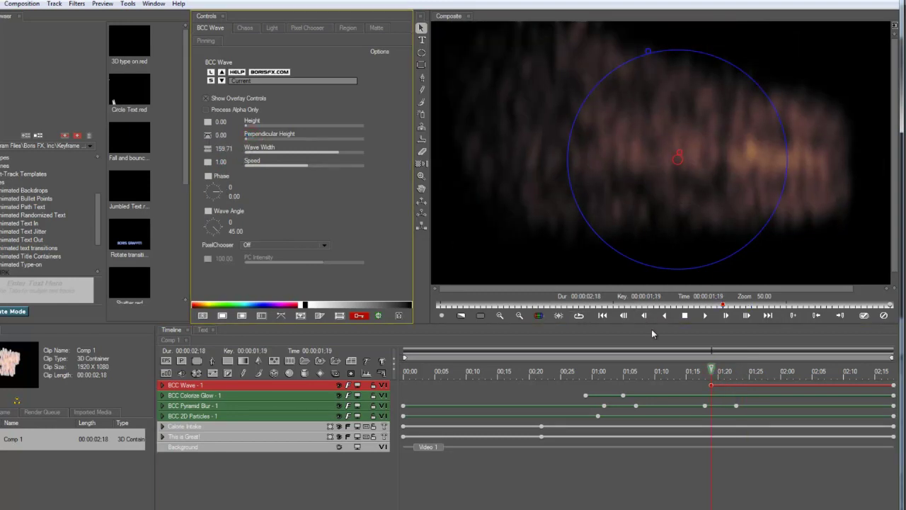
left_click(767, 379)
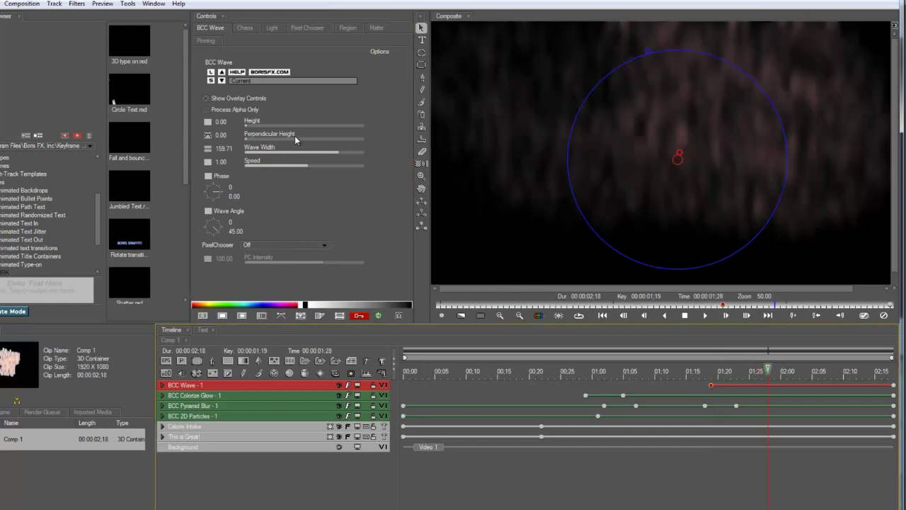
left_click_drag(296, 140, 313, 140)
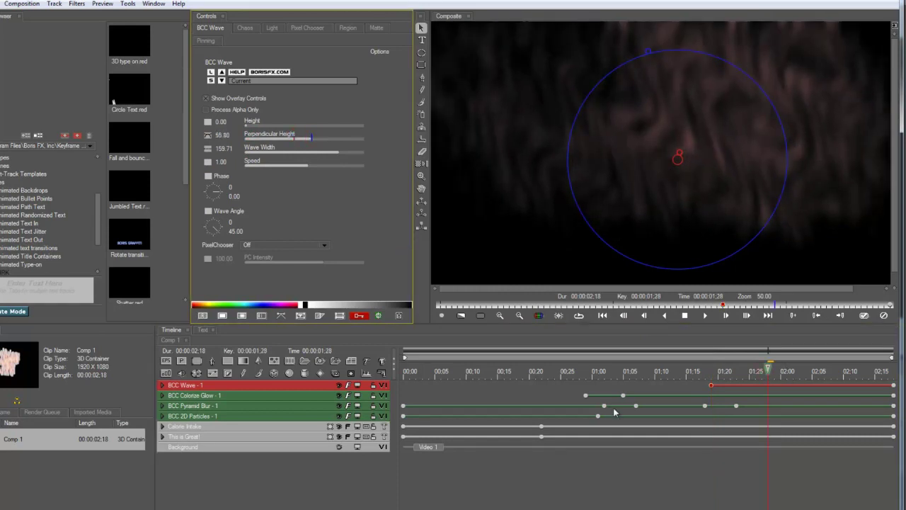
Keyframe the wave's Perpendicular Height from 0 at 01;19 to about 39.73 at 02;00 and check the motion
left_click(712, 386)
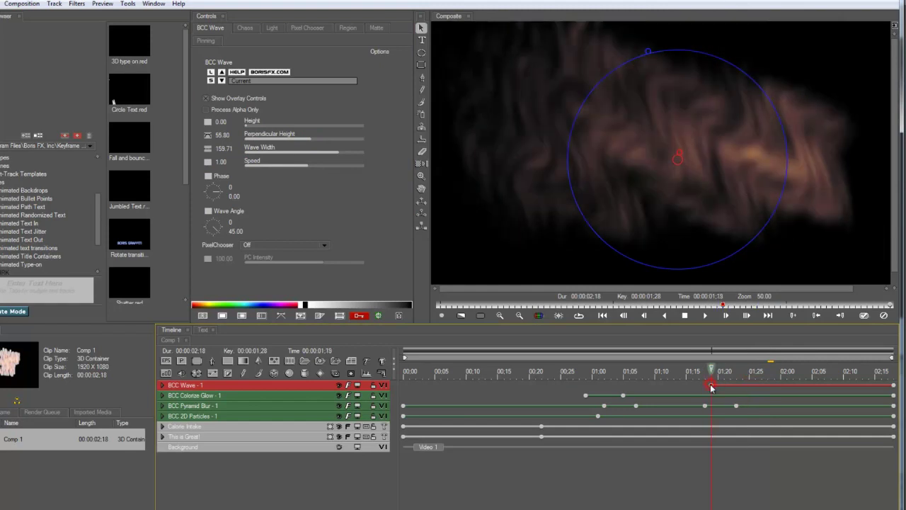
left_click_drag(255, 138, 245, 139)
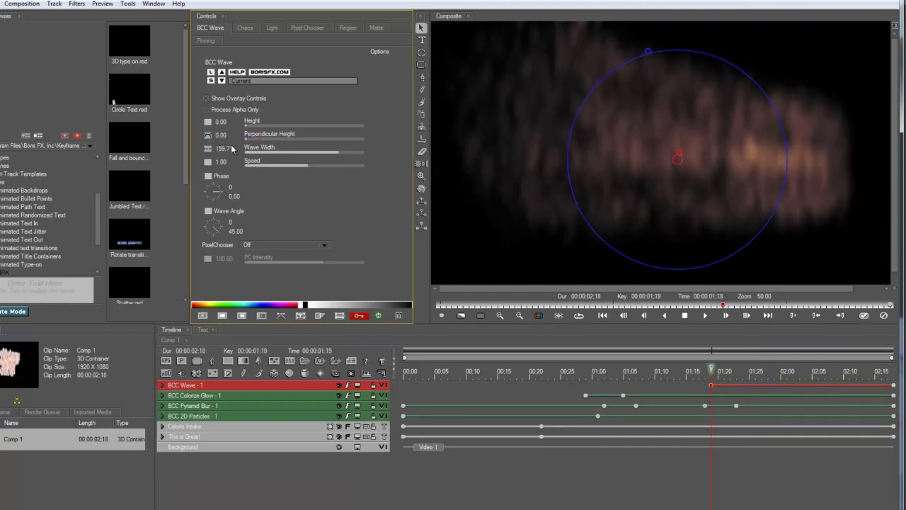
left_click(779, 387)
left_click(782, 378)
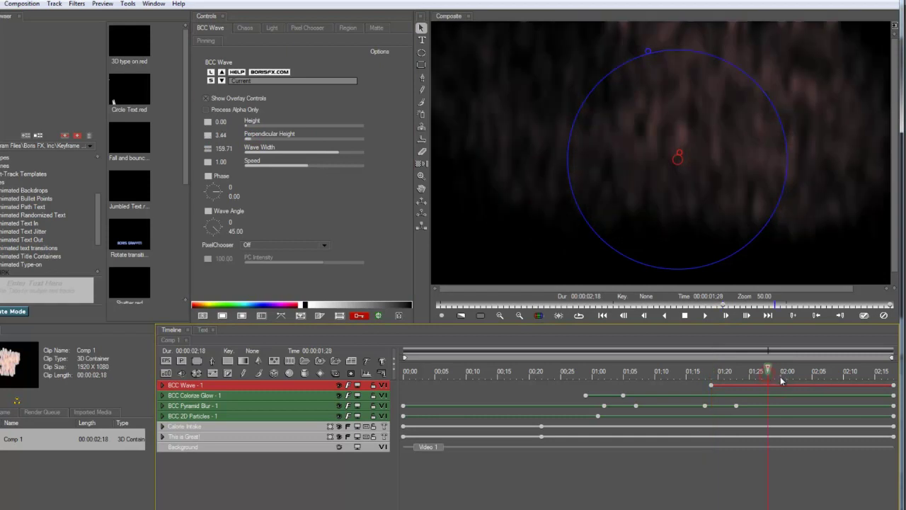
left_click_drag(271, 139, 293, 139)
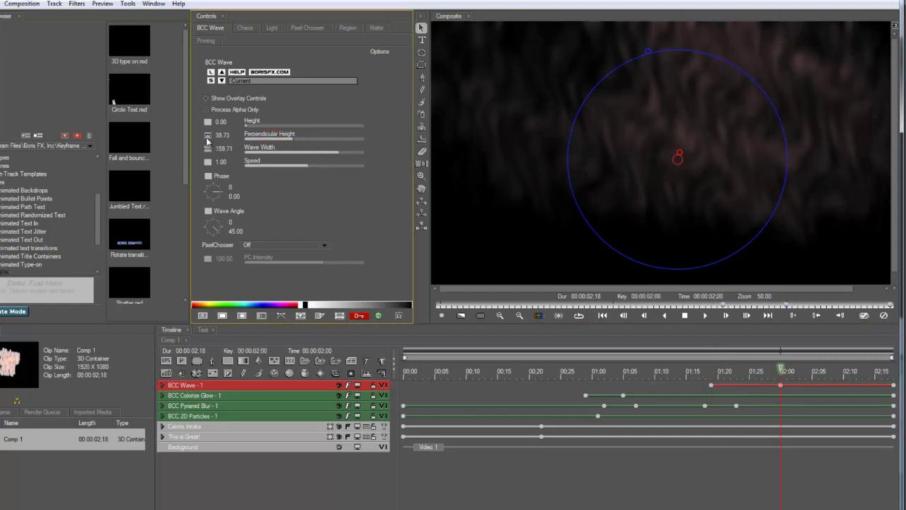
left_click_drag(742, 377, 774, 371)
left_click(793, 371)
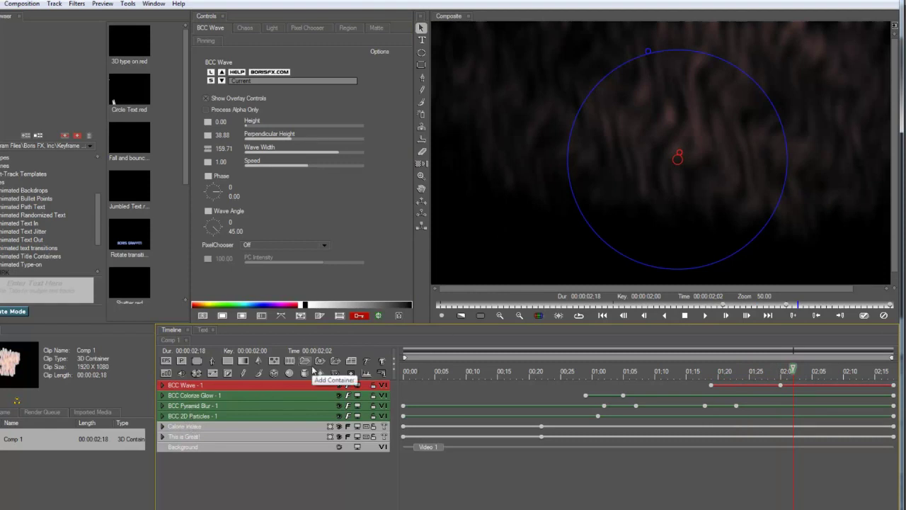
Group both text tracks and all four BCC filter tracks, leaving out the background, in a 3D container
left_click(215, 428)
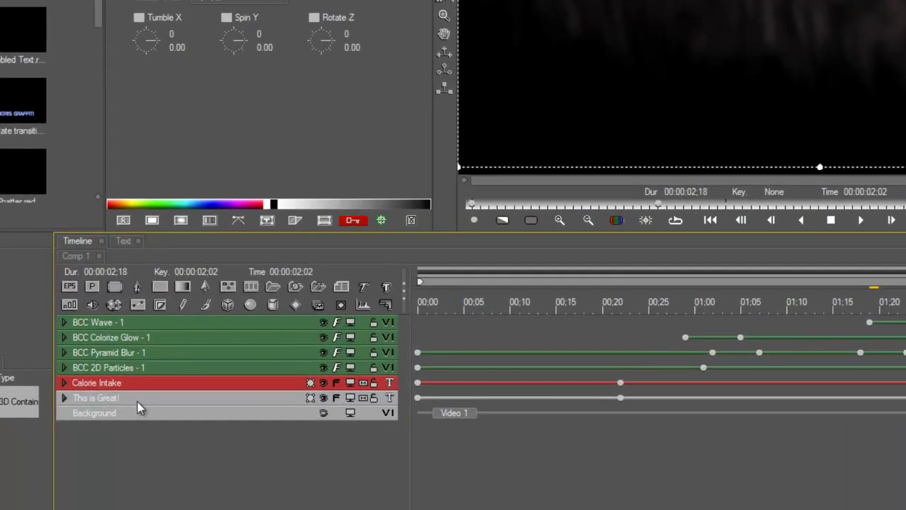
left_click(137, 402, "ctrl")
left_click(142, 322, "shift")
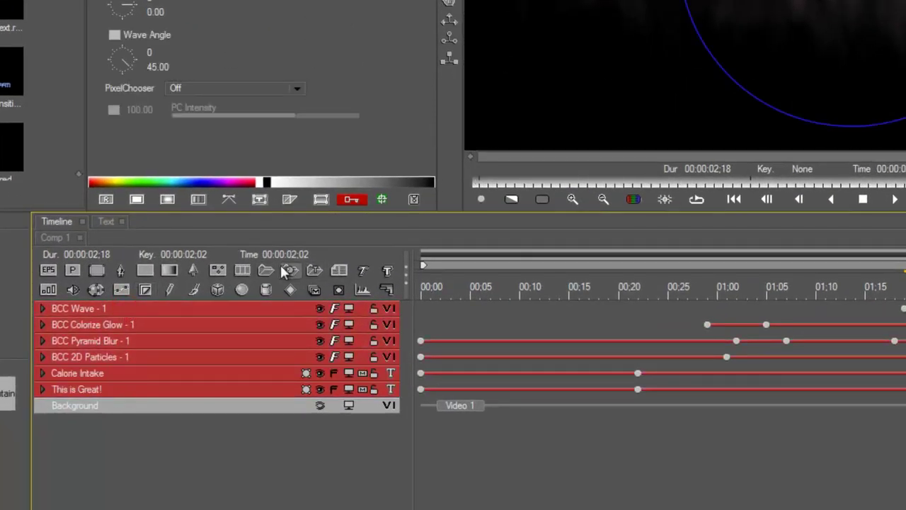
left_click(287, 271)
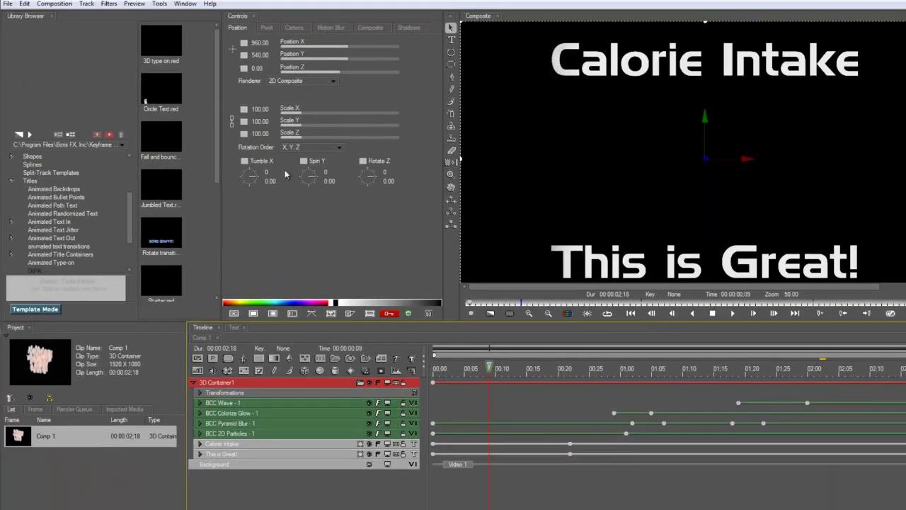
left_click_drag(312, 175, 263, 182)
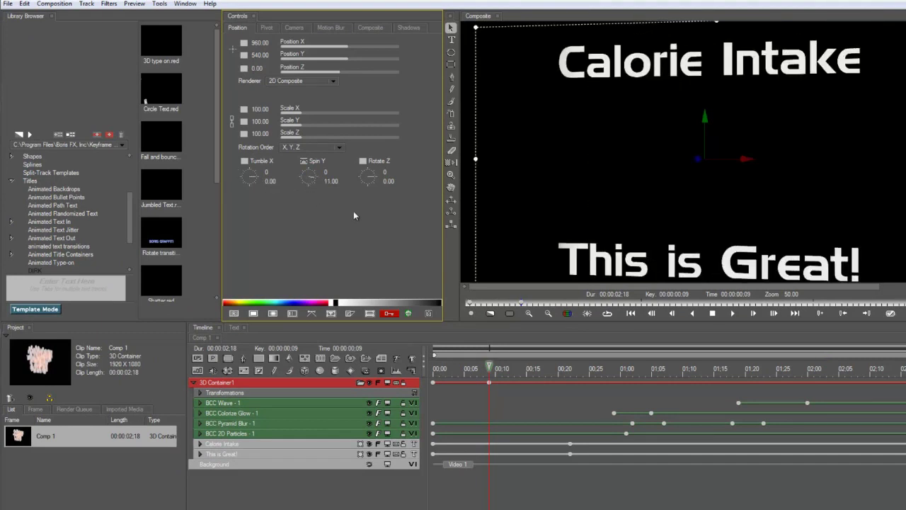
key("ctrl+z")
key("space")
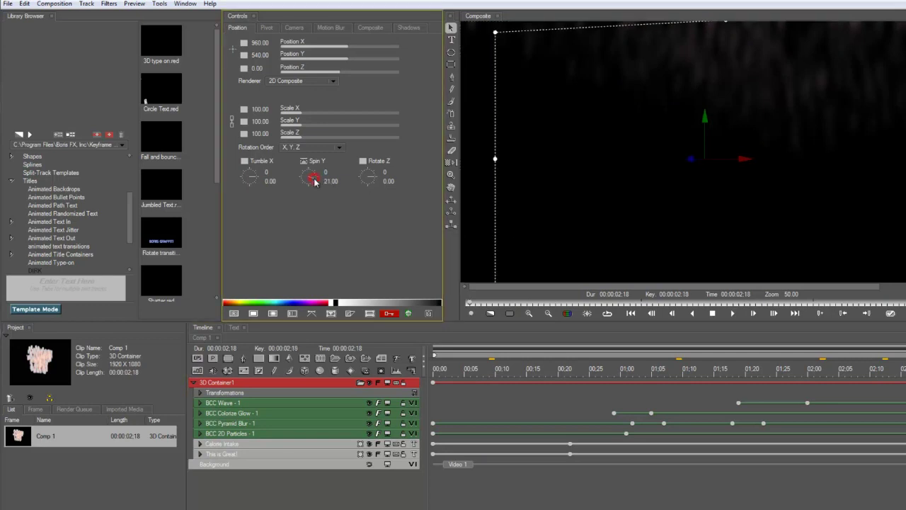
Animate the 3D container's rotation from Tumble X -52, Spin Y 24 at 00;00 to Tumble X -38, Spin Y 45 at 02;18
left_click_drag(316, 181, 255, 177)
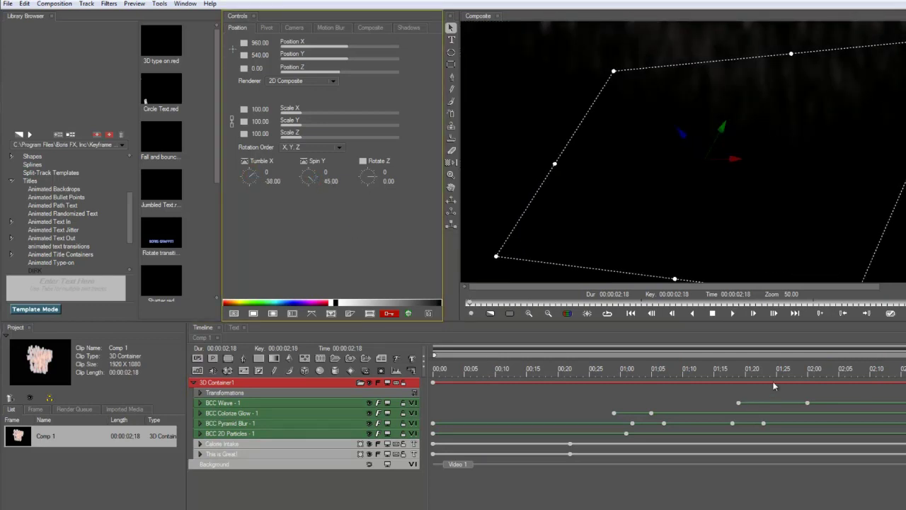
left_click_drag(720, 379, 425, 368)
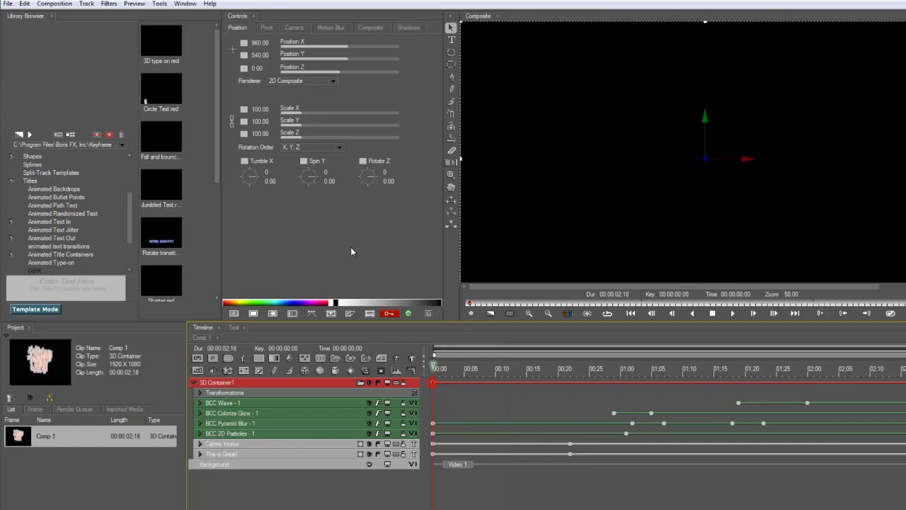
mouse_move(309, 173)
left_mouse_down()
mouse_move(319, 186)
mouse_move(239, 182)
mouse_move(256, 171)
mouse_move(354, 225)
mouse_move(316, 181)
left_mouse_up()
key("ctrl+z")
left_click_drag(459, 375, 745, 372)
left_click_drag(801, 373, 898, 373)
left_click(867, 374)
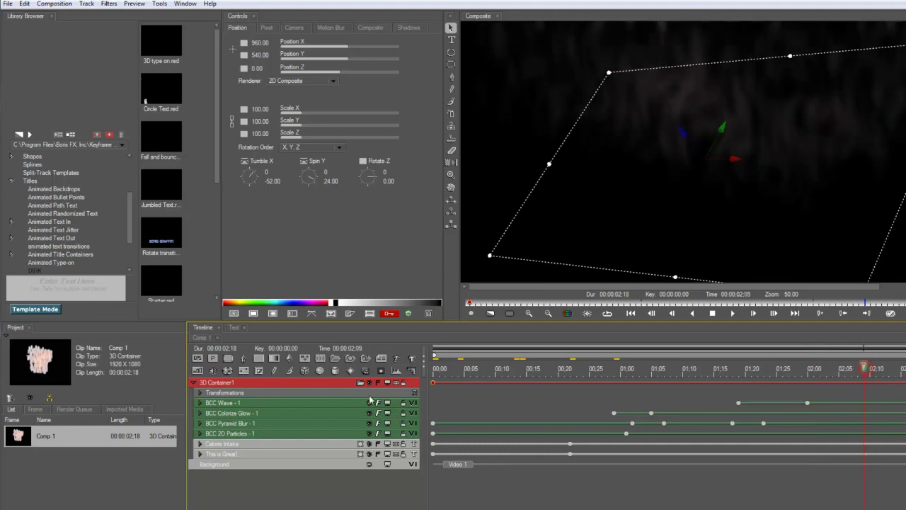
Fade both text tracks, Calorie Intake and This is Great!, to 0 opacity with keyframes at 02;09
left_click(286, 381)
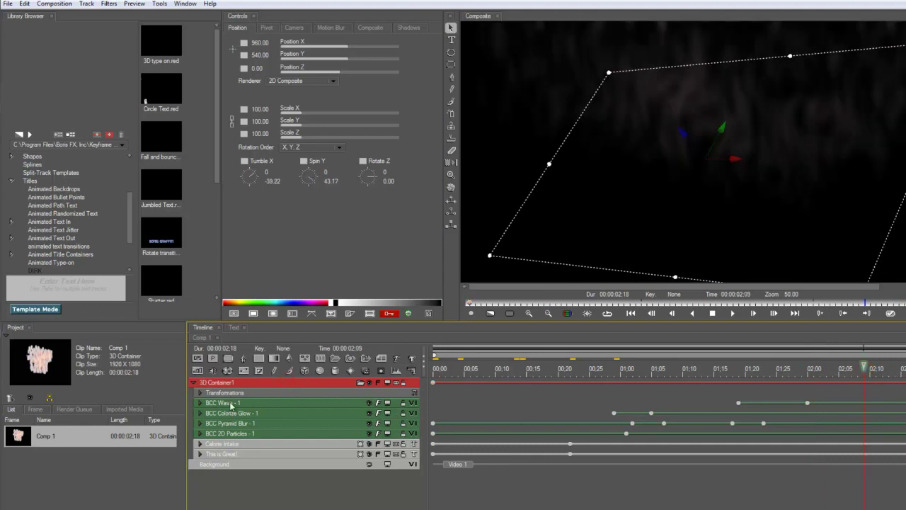
left_click(245, 444)
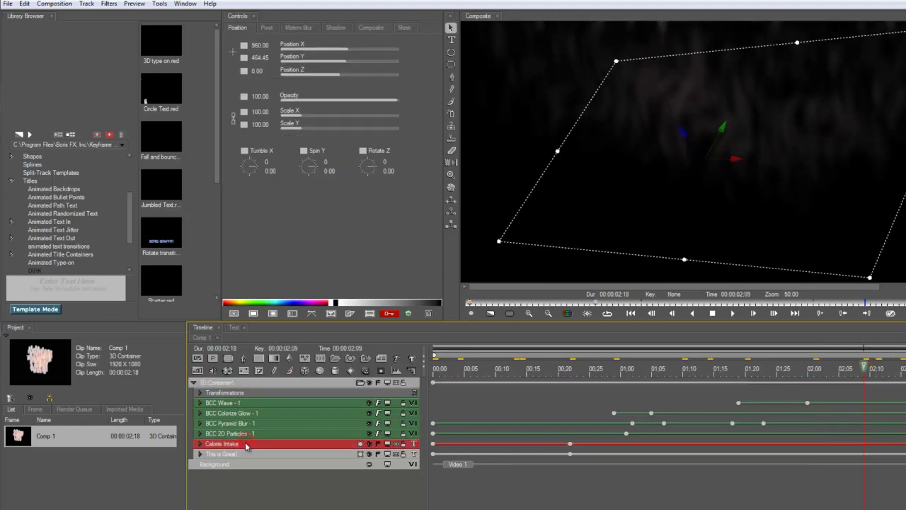
left_click_drag(311, 99, 282, 100)
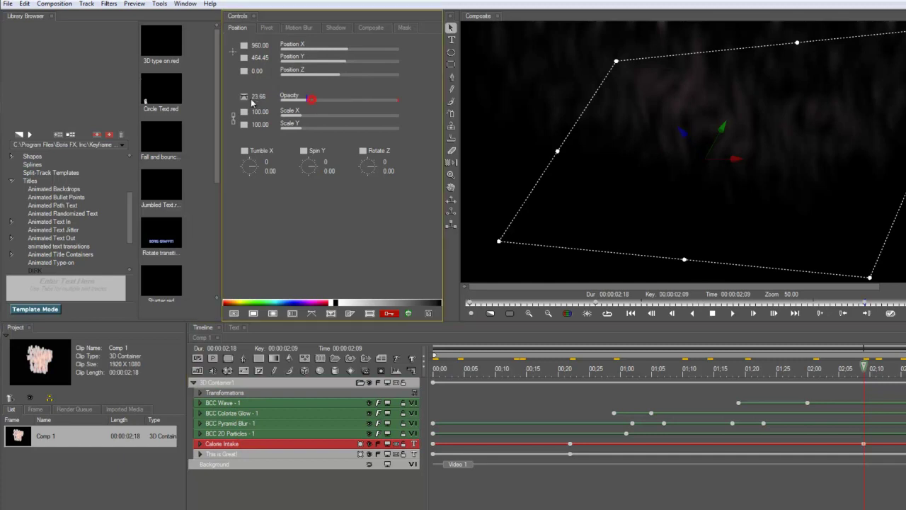
left_click(241, 454)
left_click_drag(387, 101, 238, 432)
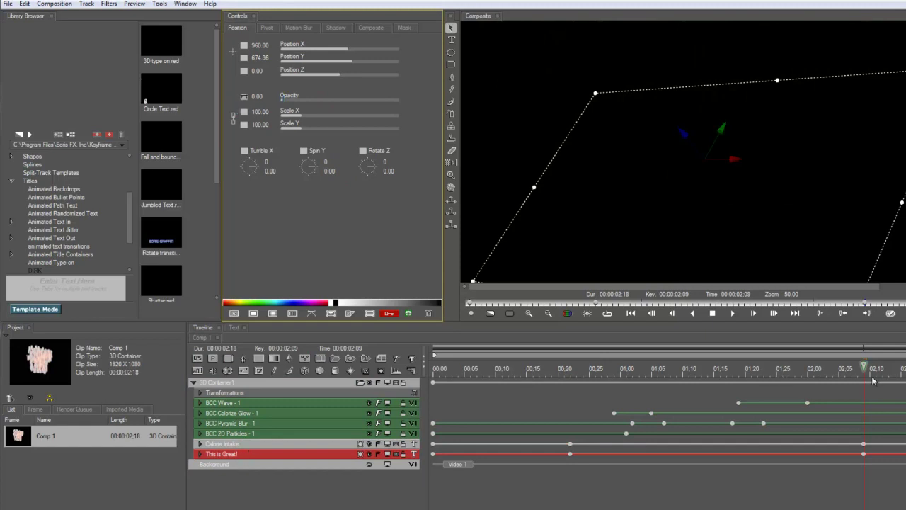
left_click(848, 372)
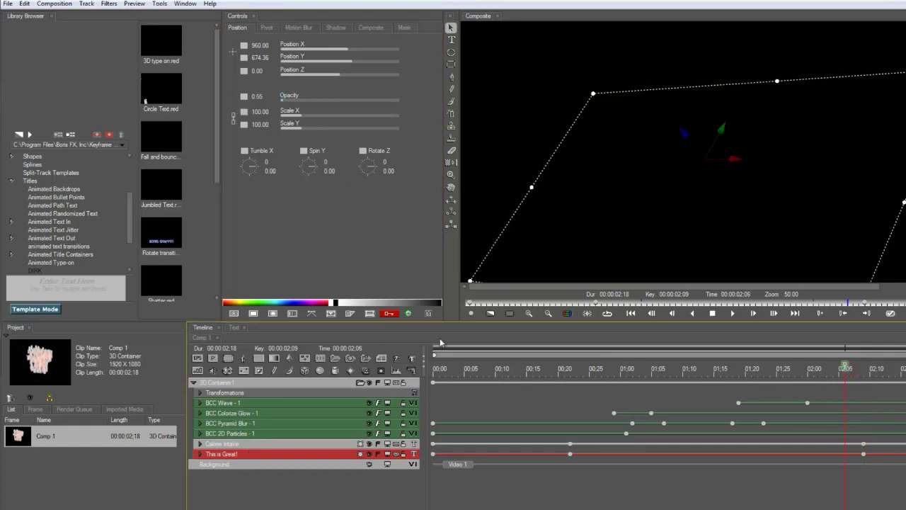
Keyframe the opacity of both text tracks, Calorie Intake and This is Great!, at 100 at 02;06
left_click(241, 445)
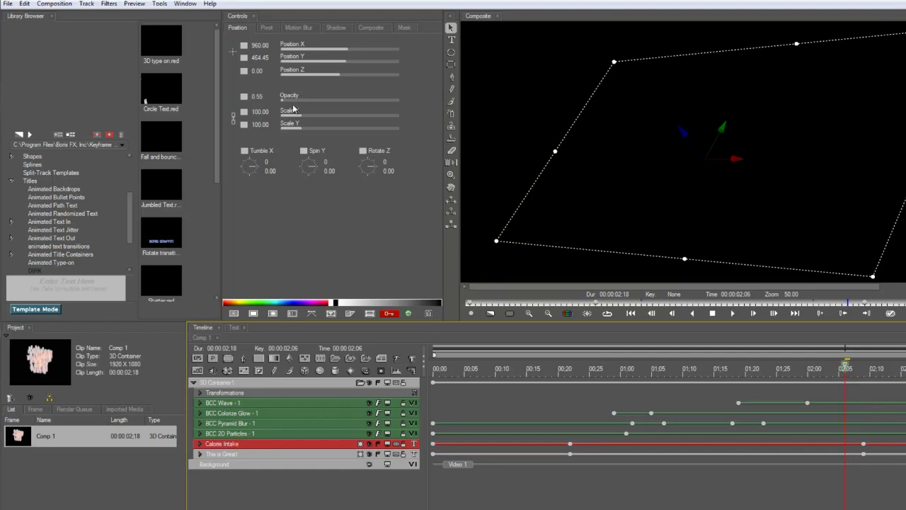
left_click(258, 454)
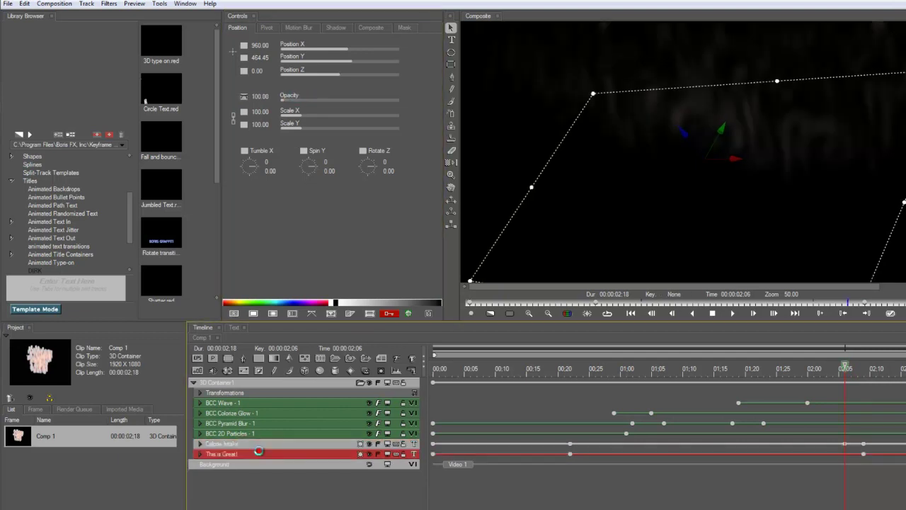
left_click_drag(329, 99, 399, 99)
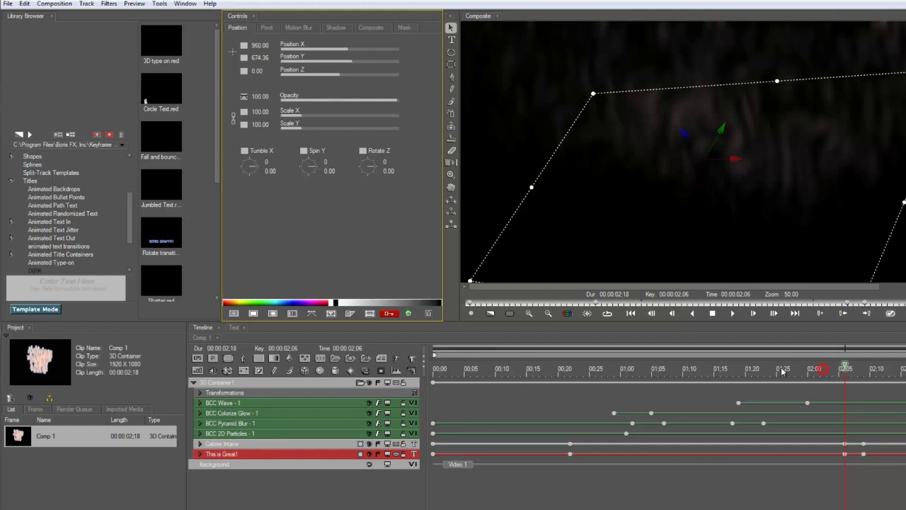
Check the title's fade-out at several points in time, apply the Boris RED composition and return to Vegas Pro
left_click(820, 369)
left_click(725, 374)
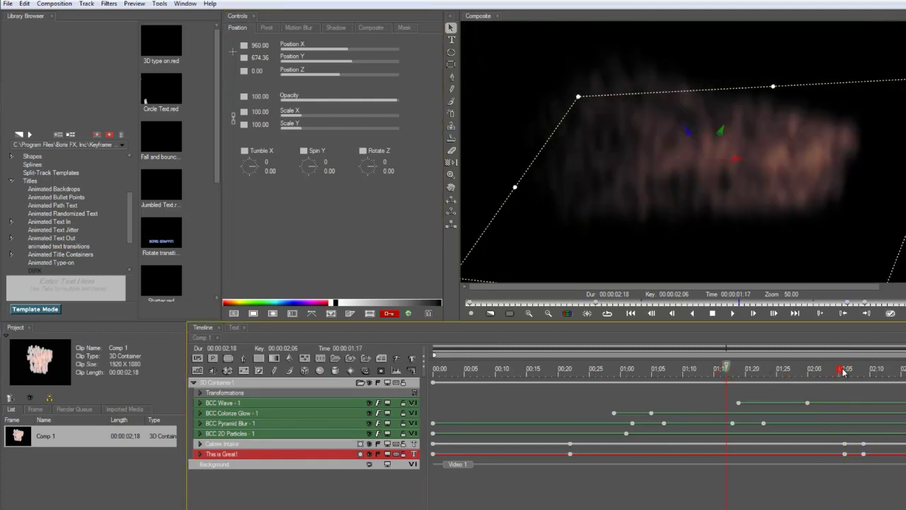
left_click(863, 370)
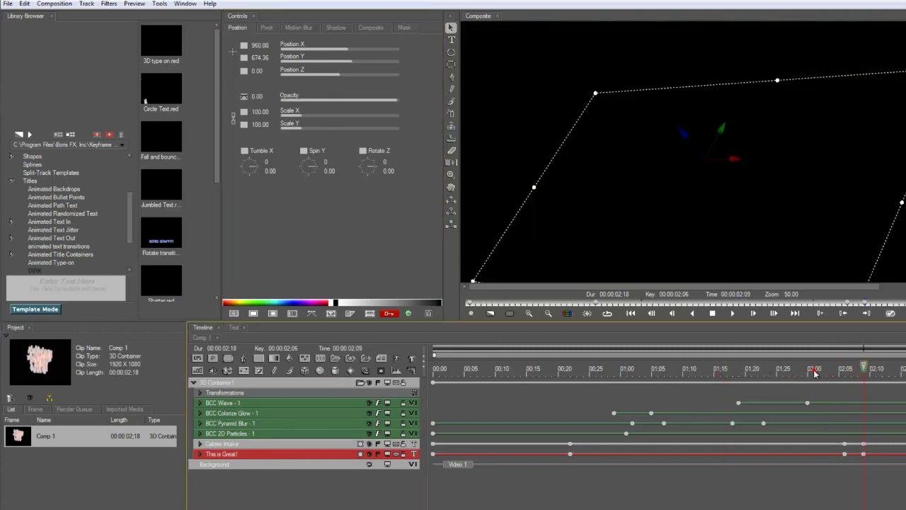
left_click(814, 371)
left_click(684, 371)
left_click(590, 369)
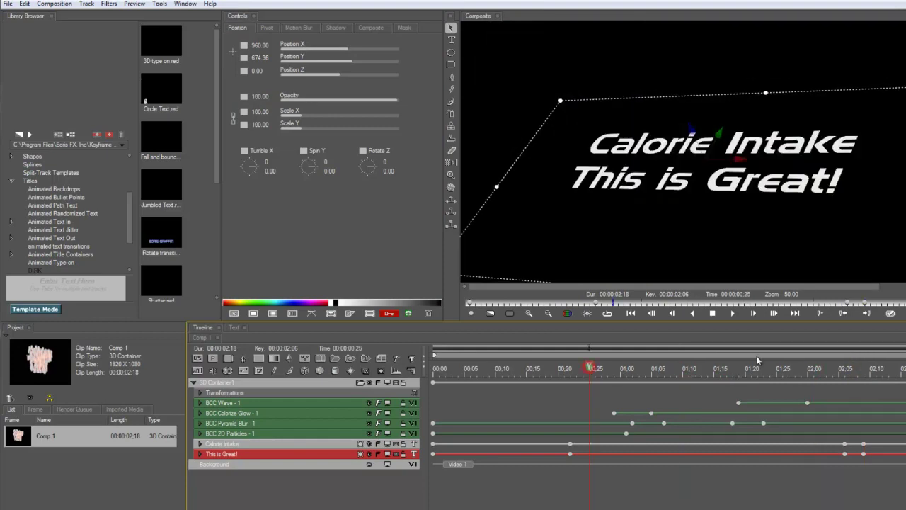
left_click(890, 314)
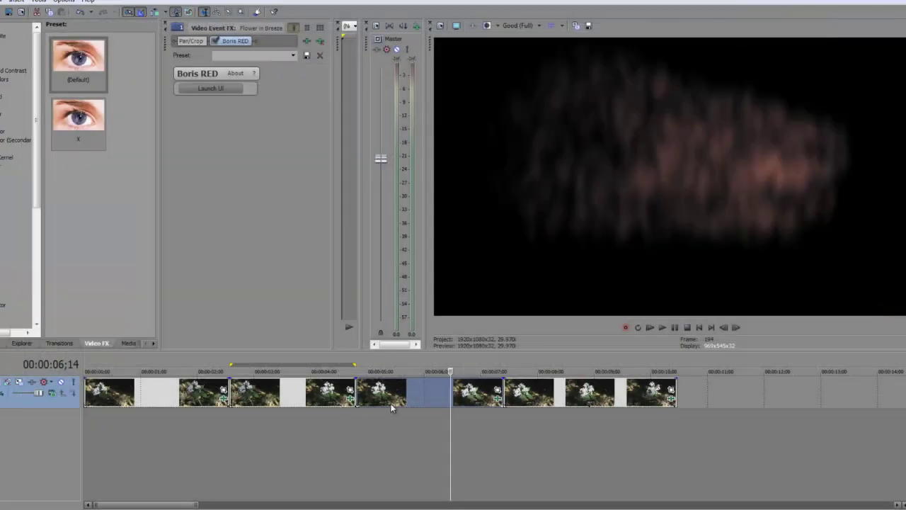
Preview the finished text effects in the third, second and first clips of the Vegas Pro timeline
left_click(398, 397)
left_click(386, 396)
left_click(302, 396)
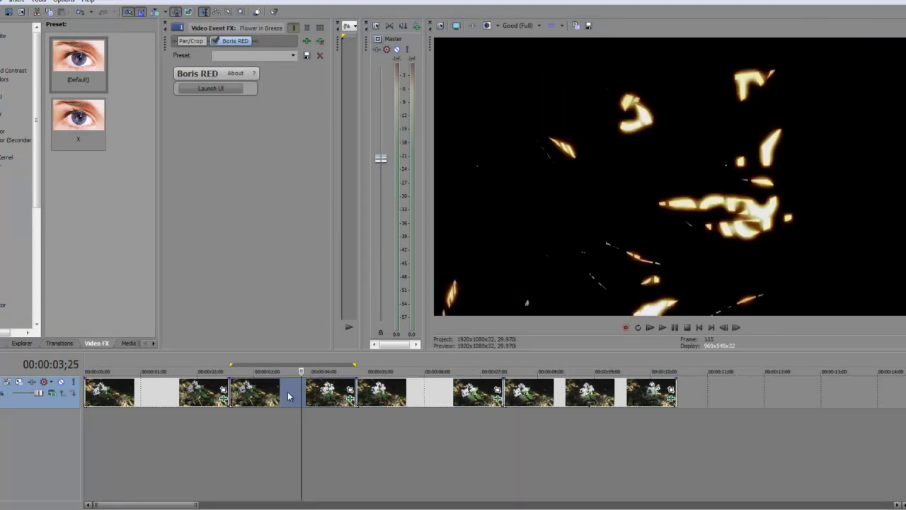
left_click(288, 397)
left_click(157, 395)
left_click(203, 399)
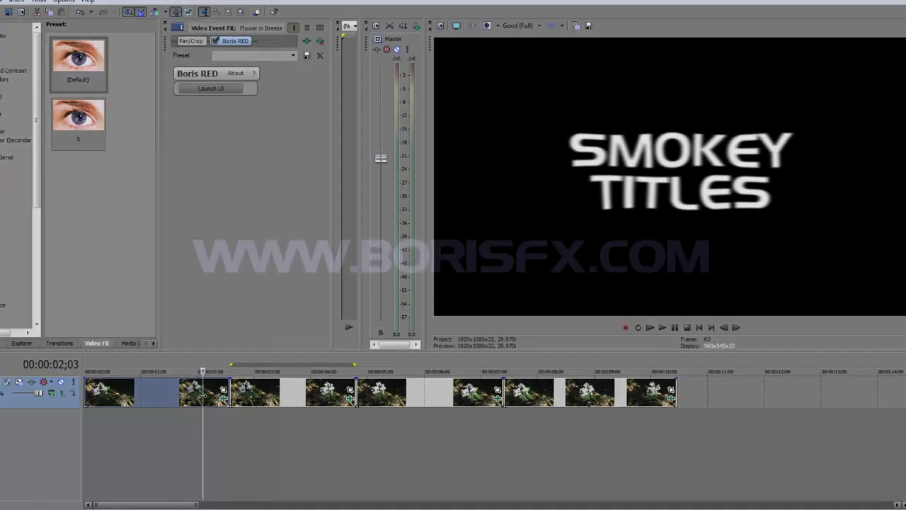